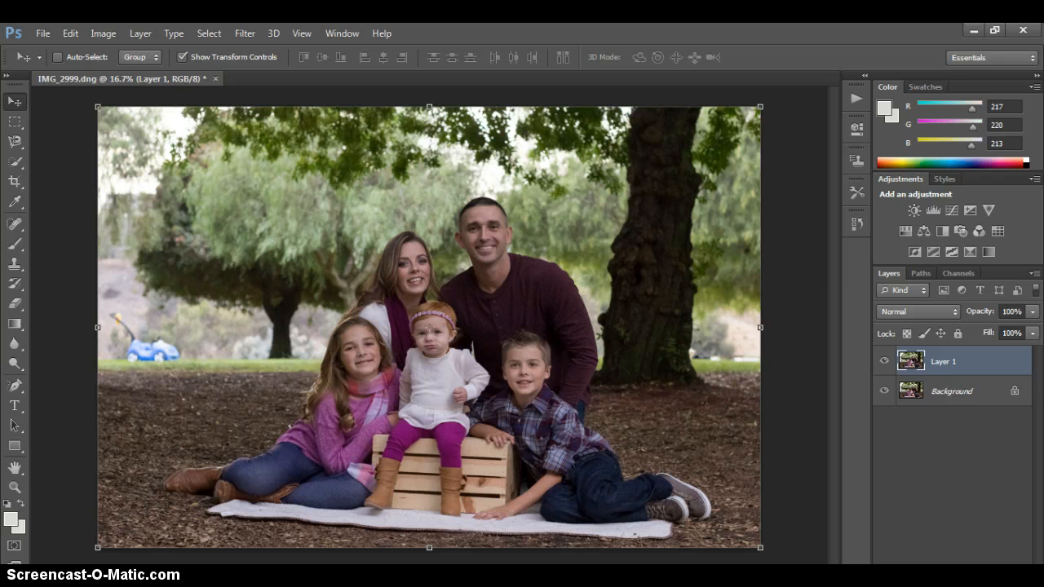
click(58, 412)
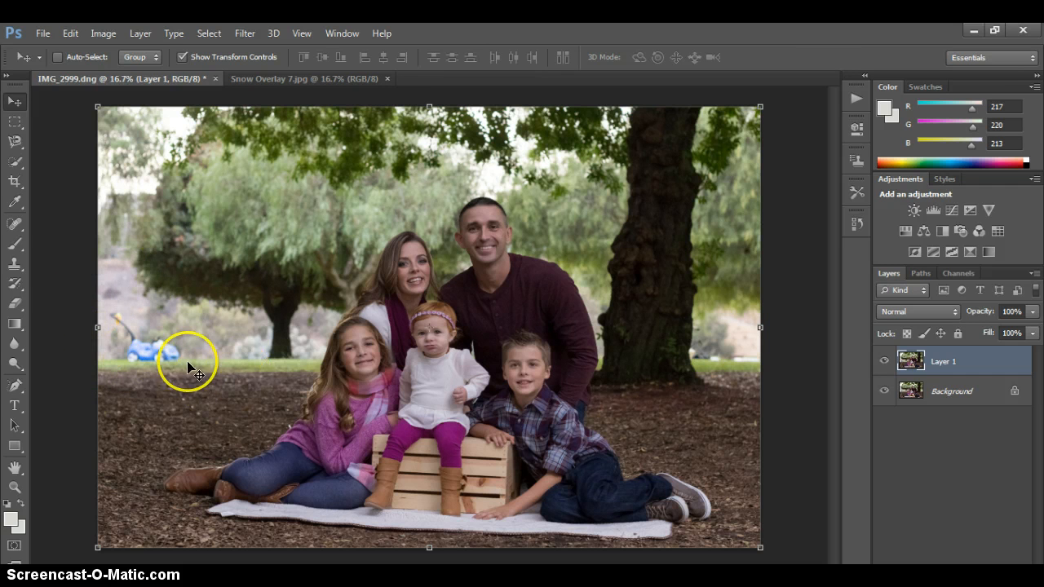
Step: Activate the Clone Stamp tool and enlarge its brush to 400 px for retouching beside the blue toy
click(15, 263)
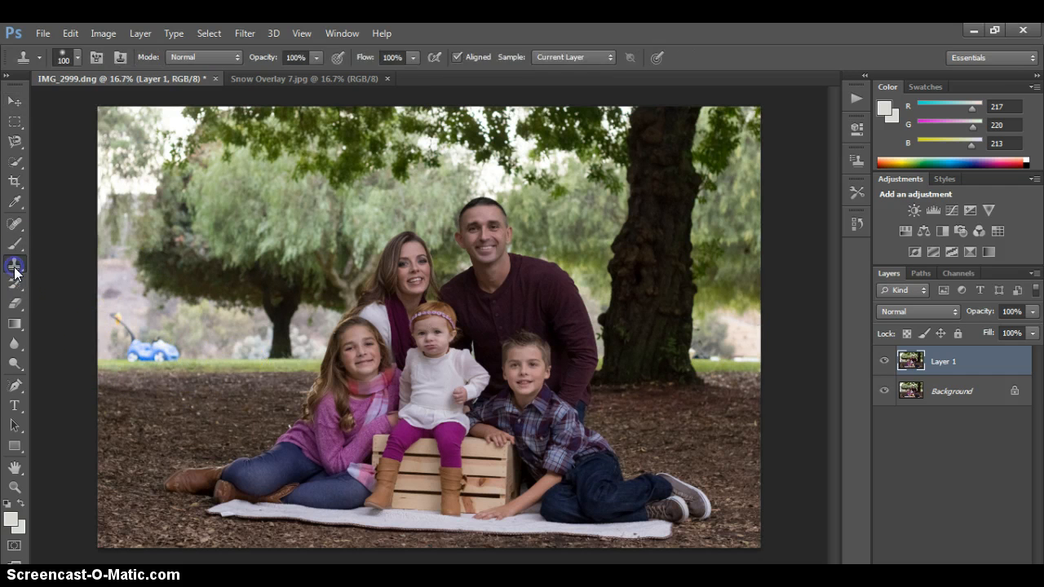
alt+click(191, 349)
key(bracketright)
key(bracketright)
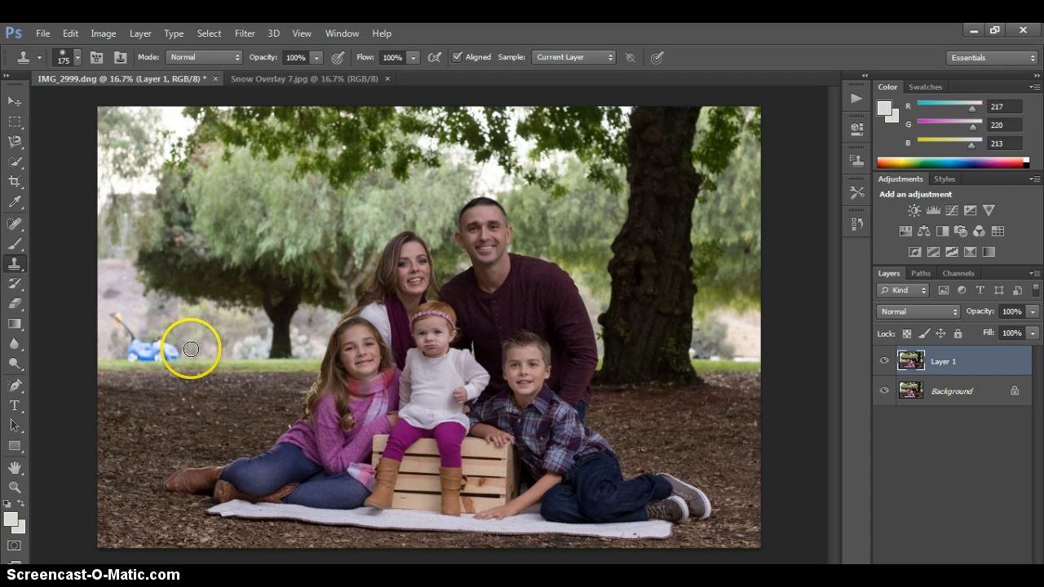
right_click(194, 345)
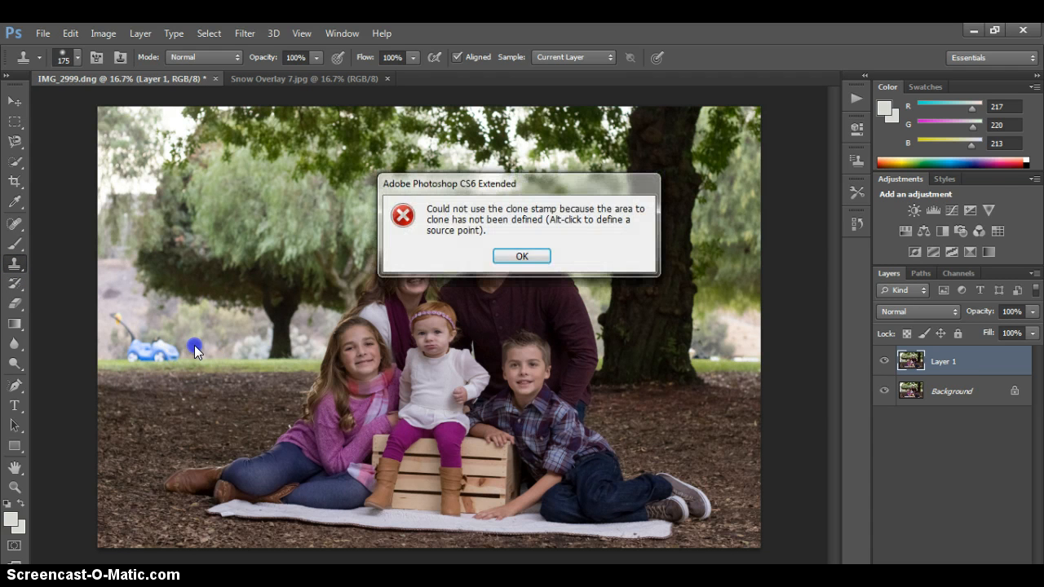
click(522, 256)
alt+click(201, 347)
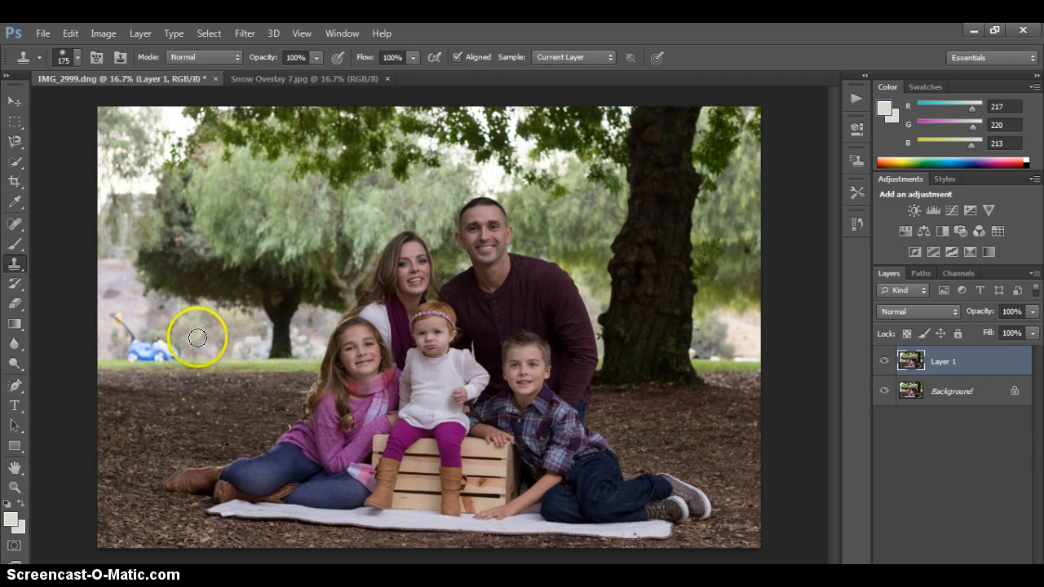
key(bracketright)
key(bracketright)
key(bracketright)
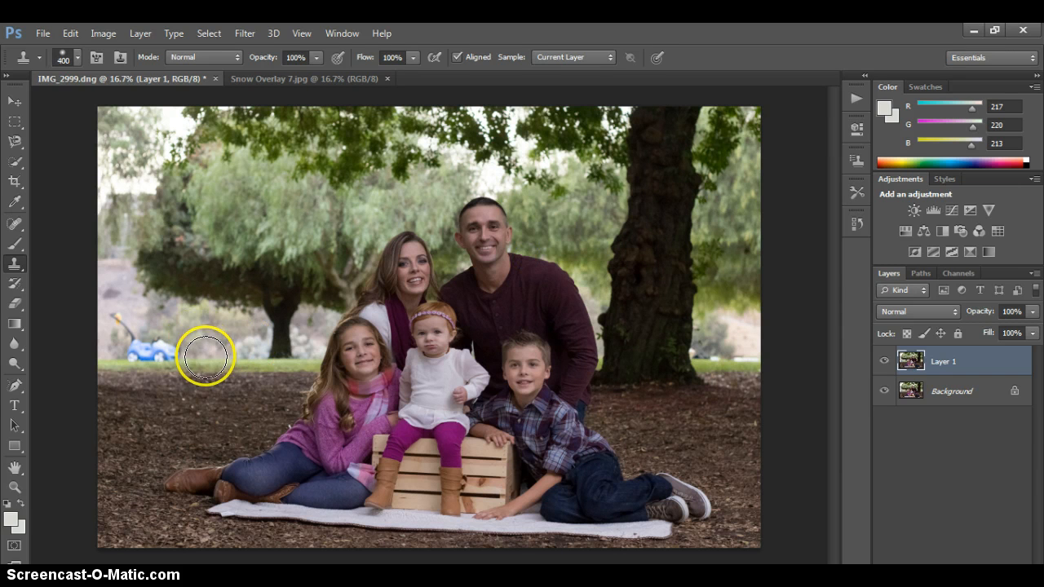
Step: Sample the background beside the blue toy and clone over the toy's body along the grass edge
alt+click(206, 356)
click(176, 352)
drag(176, 353, 147, 356)
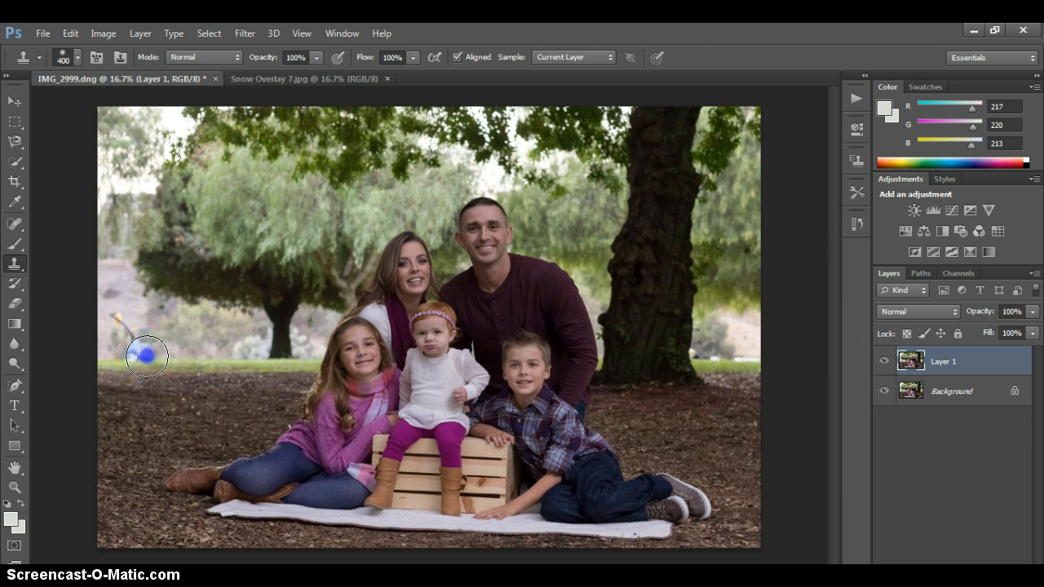
click(133, 354)
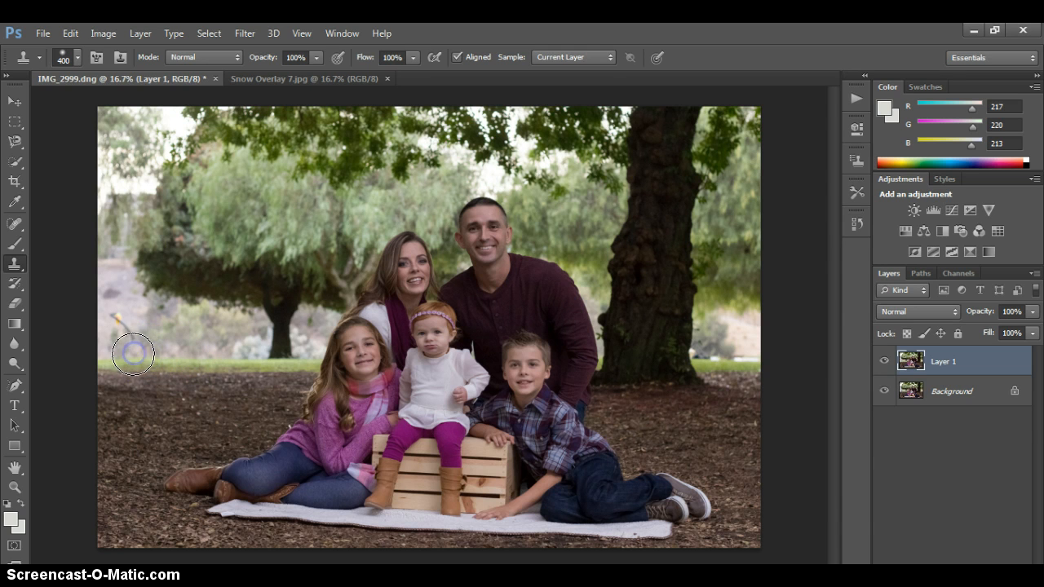
click(134, 353)
click(117, 352)
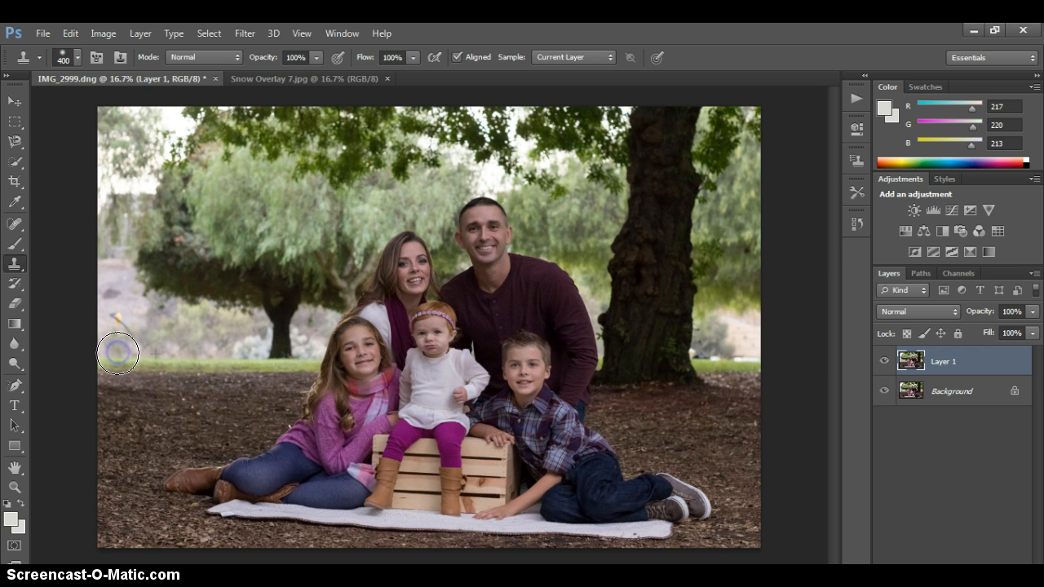
click(118, 353)
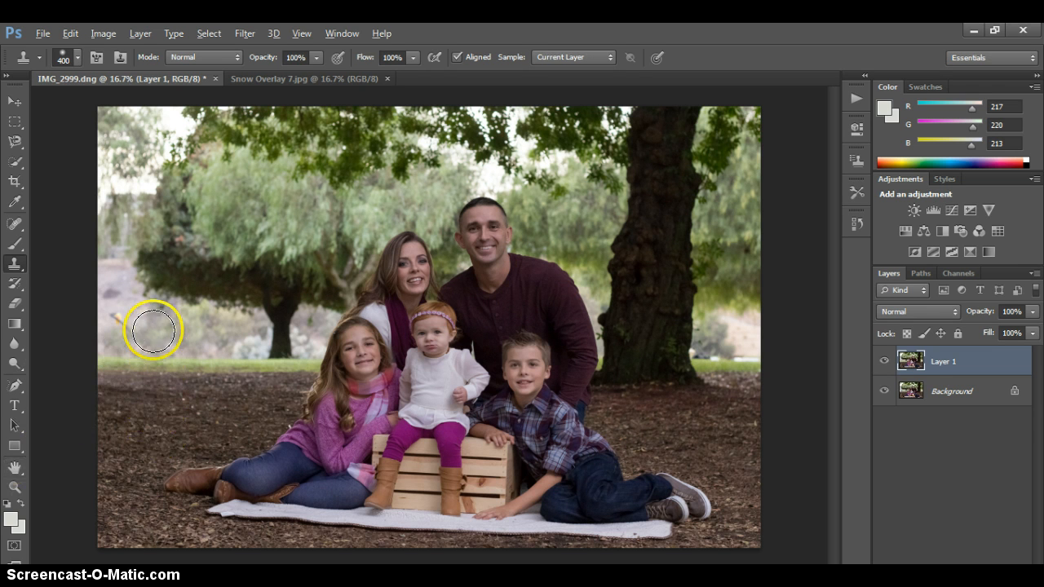
Step: Clone away the toy's remaining yellow handle with a 175 px brush, resampling the nearby background between strokes
key(bracketleft)
key(bracketleft)
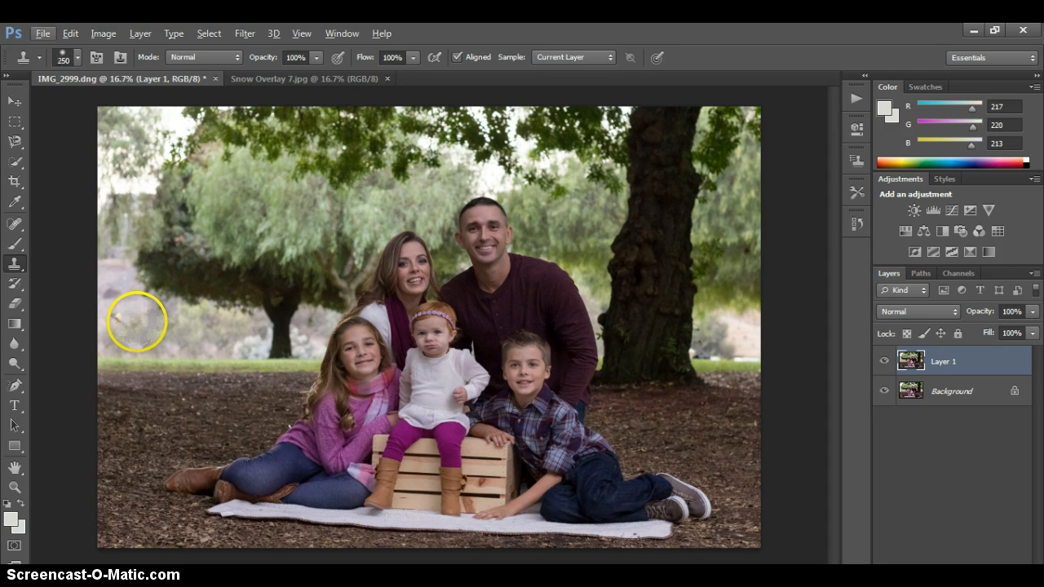
alt+click(135, 316)
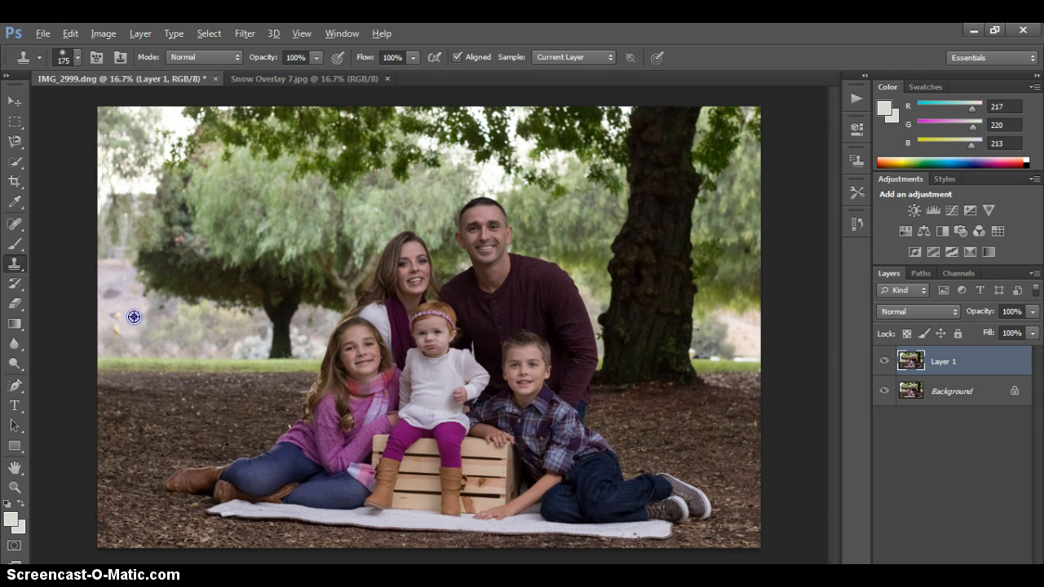
click(119, 330)
click(117, 328)
drag(117, 328, 115, 316)
alt+click(131, 311)
click(114, 315)
alt+click(131, 310)
click(116, 313)
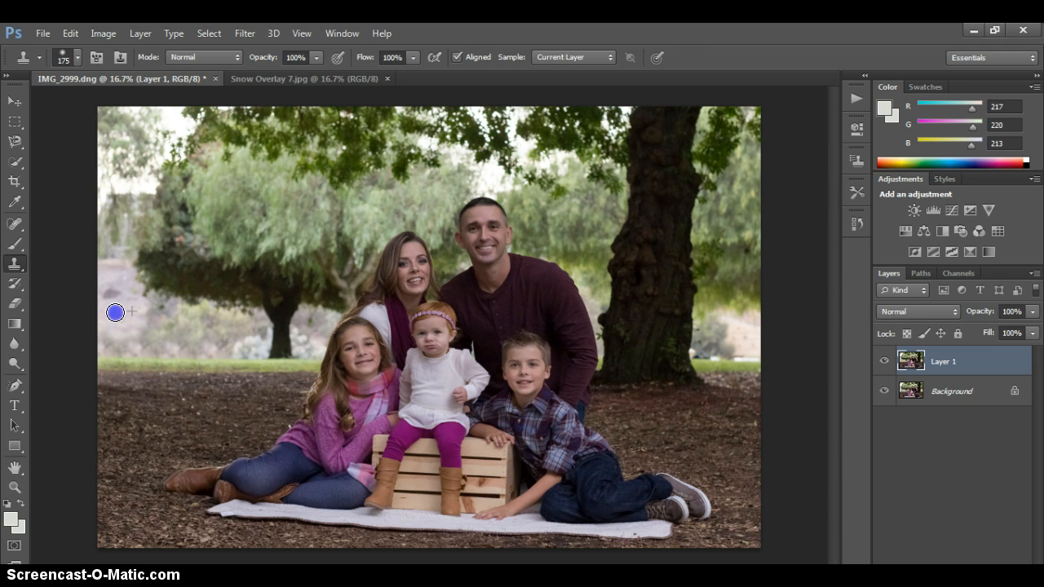
alt+click(123, 311)
click(115, 296)
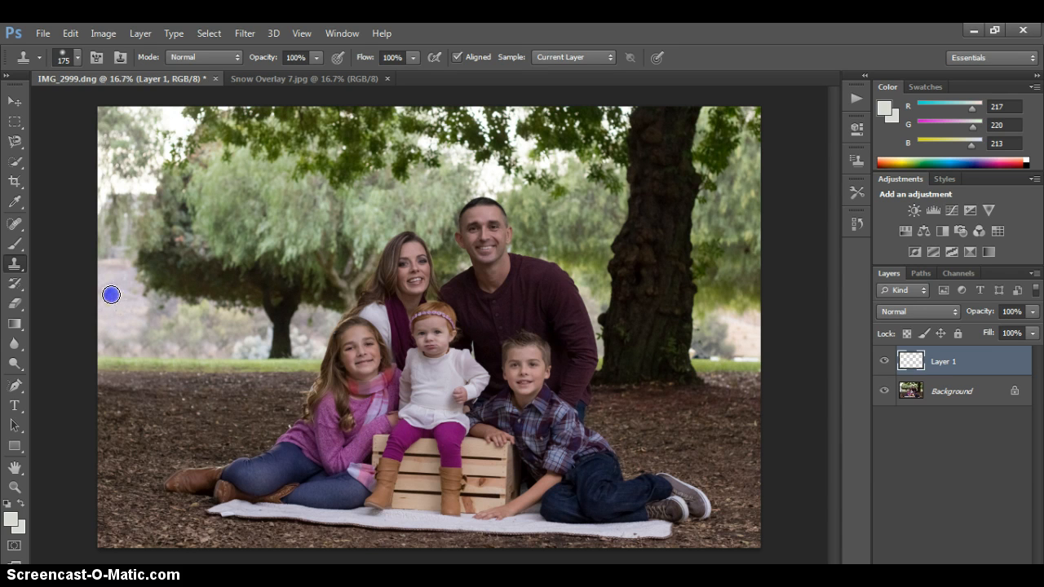
click(105, 295)
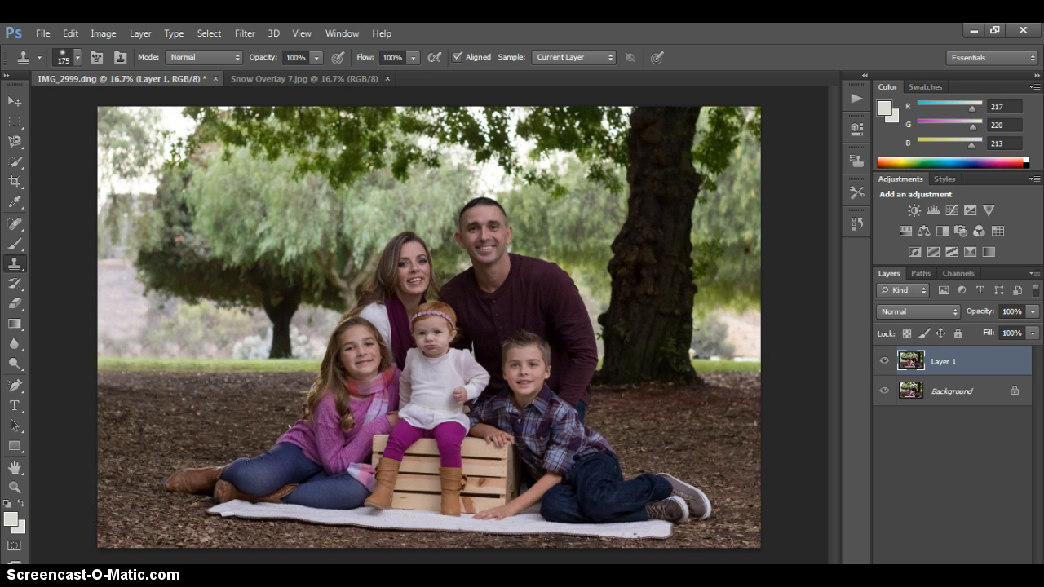
Step: Hide and reshow Layer 1 to compare the retouched photo with the original
click(700, 517)
click(884, 361)
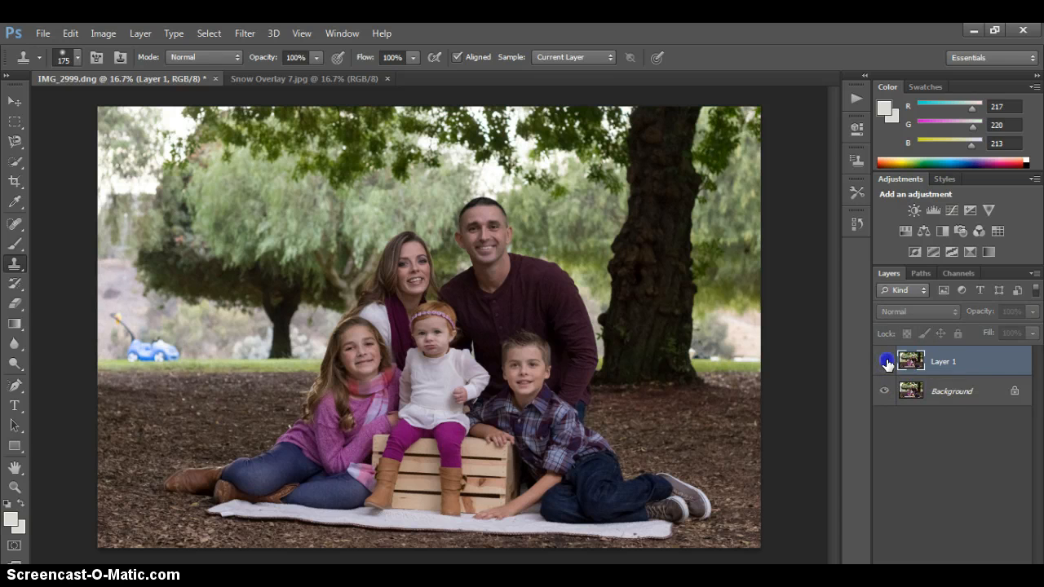
click(886, 361)
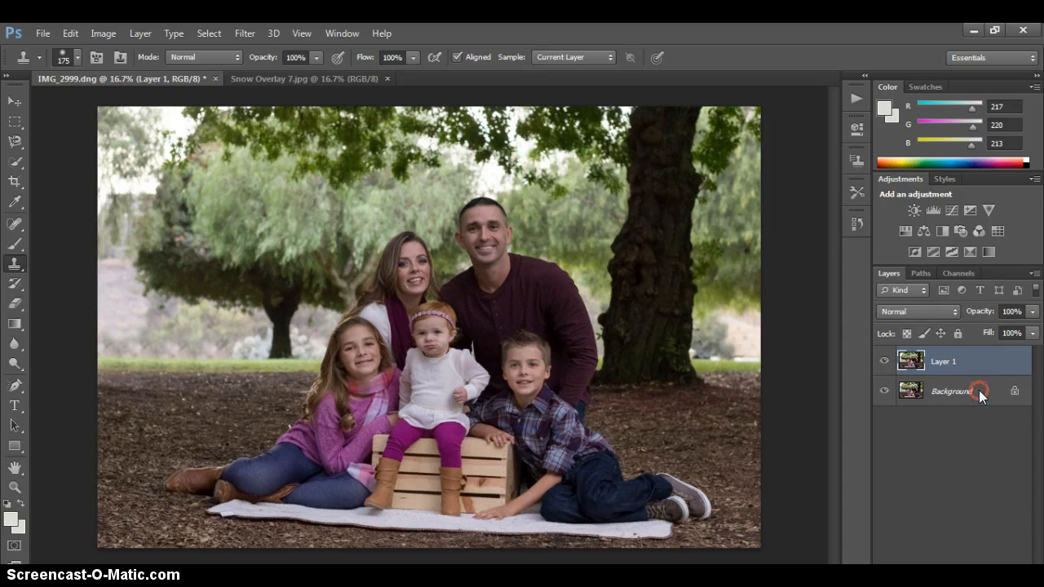
Step: Flatten the image and duplicate the resulting Background layer
right_click(979, 395)
click(934, 522)
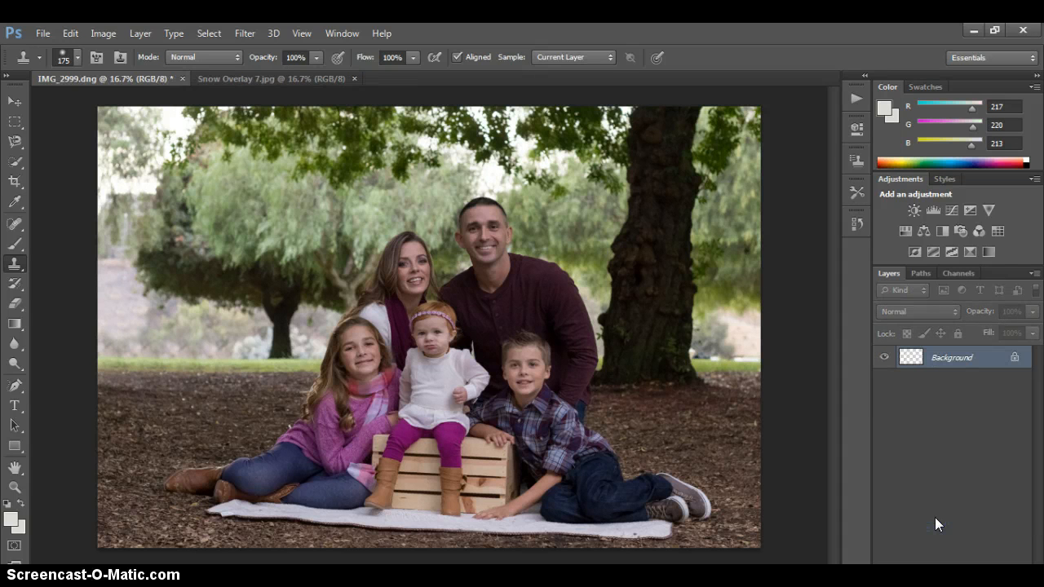
key(ctrl+j)
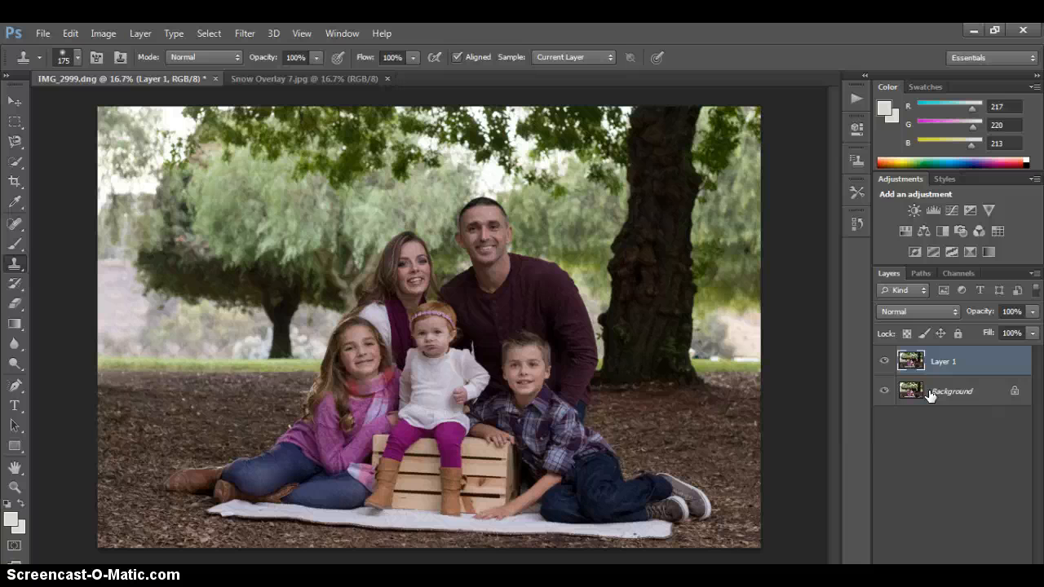
Step: Start a Color Range selection with Sampled Colors, sample the brown ground beside the family, and set the fuzziness to 70
click(203, 34)
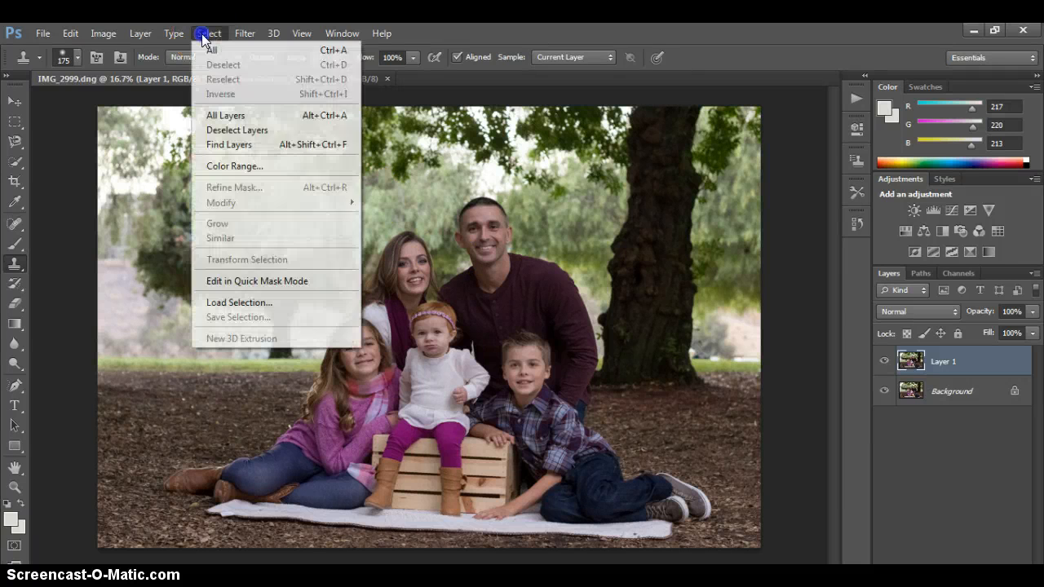
click(258, 166)
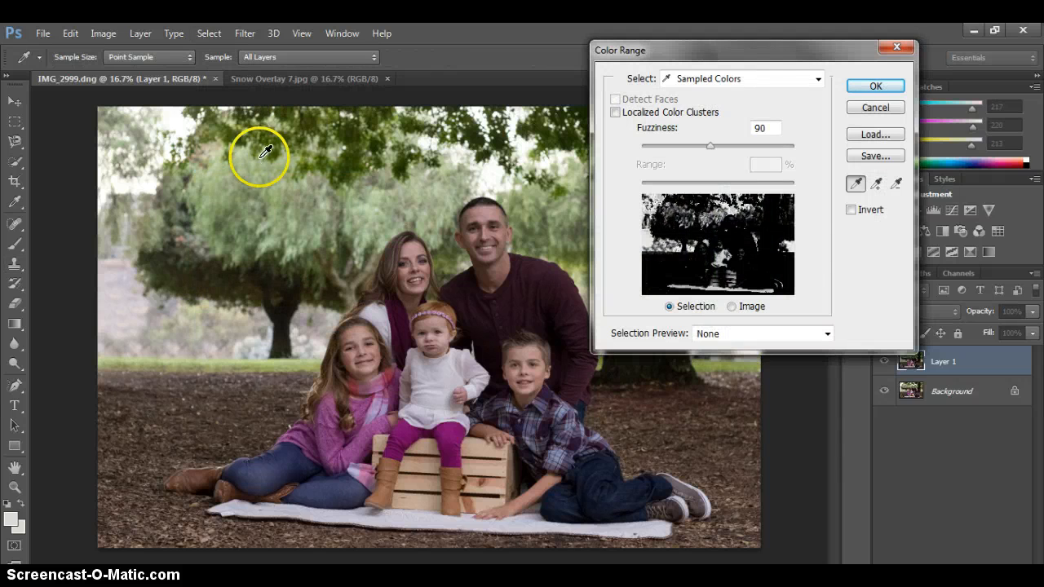
click(816, 78)
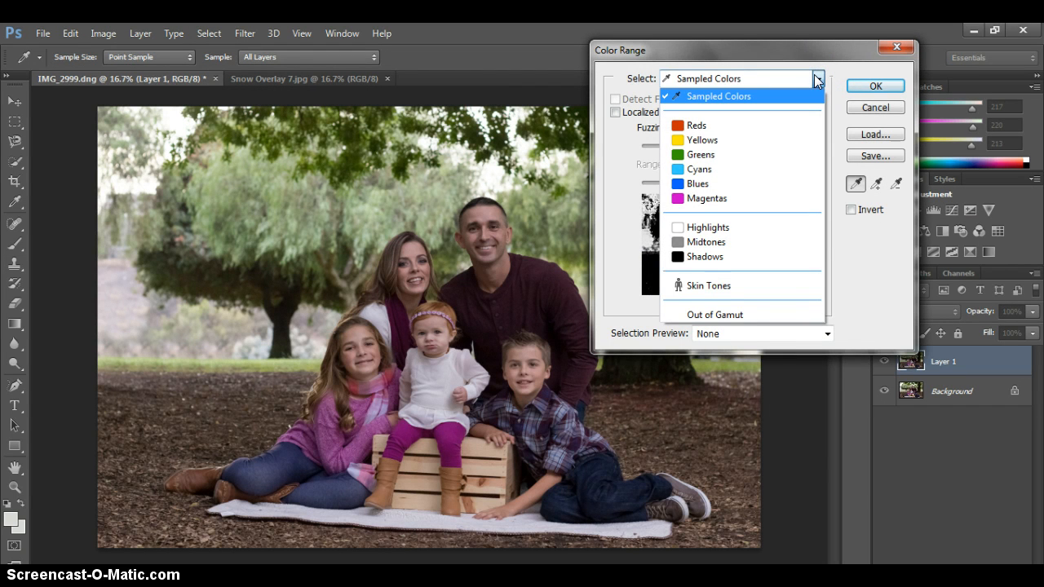
click(817, 78)
click(816, 78)
click(816, 78)
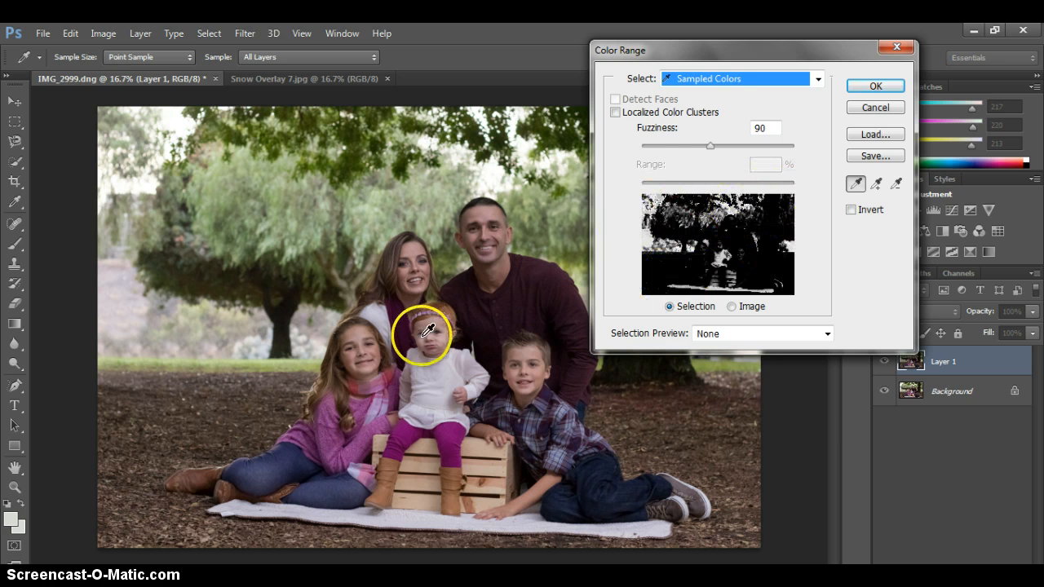
click(203, 422)
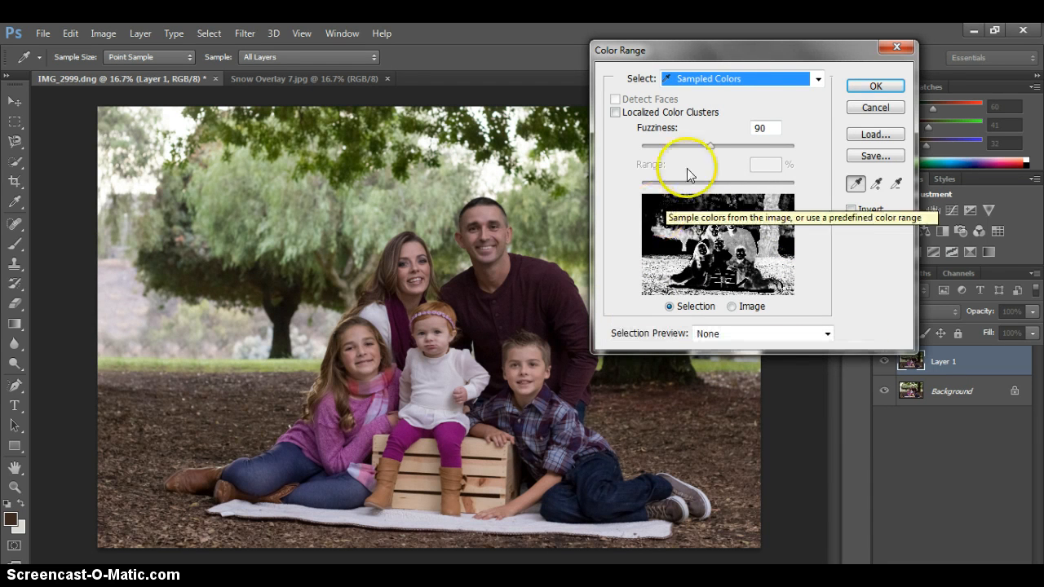
mouse_move(710, 146)
mouse_down()
mouse_move(677, 147)
mouse_move(692, 146)
mouse_up()
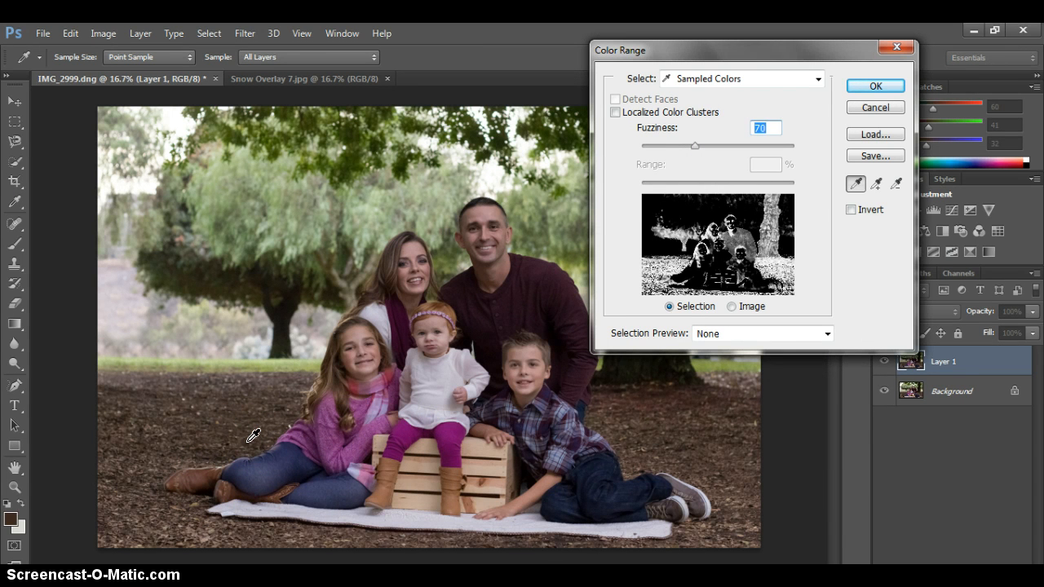
Step: Resample the color range from the green grass strip with slightly lower fuzziness, and apply the selection as Layer 1's mask
click(277, 365)
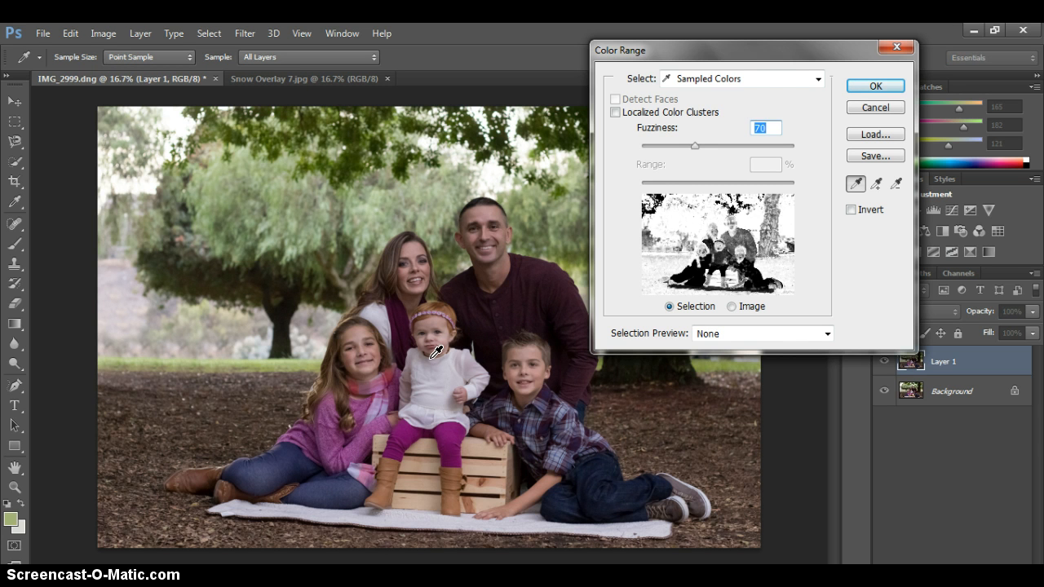
mouse_move(695, 146)
mouse_down()
mouse_move(682, 146)
mouse_move(690, 149)
mouse_up()
click(867, 86)
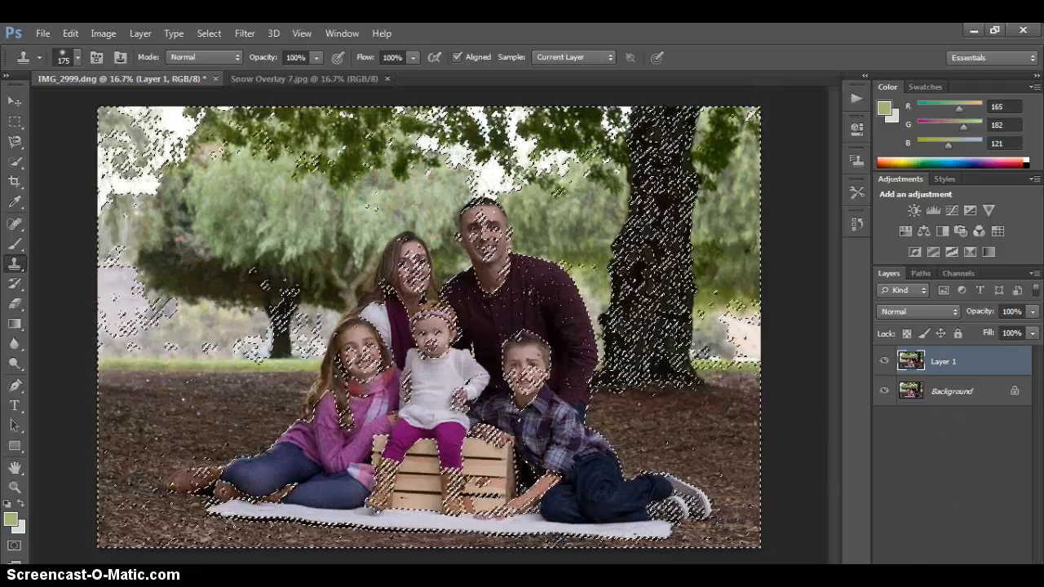
click(936, 574)
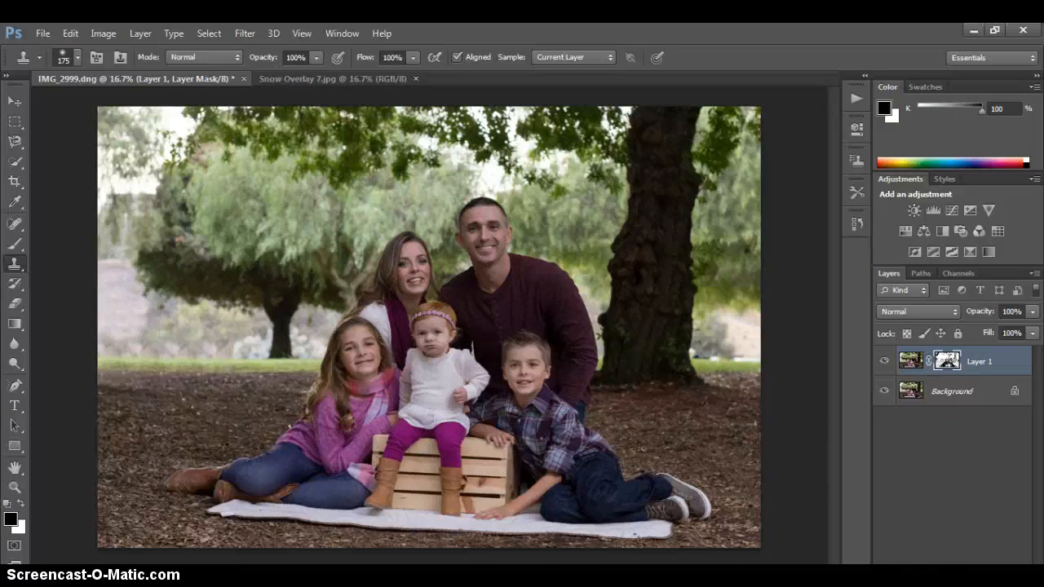
Step: Add a Hue/Saturation adjustment clipped to Layer 1 and set its Lightness to +100
click(906, 231)
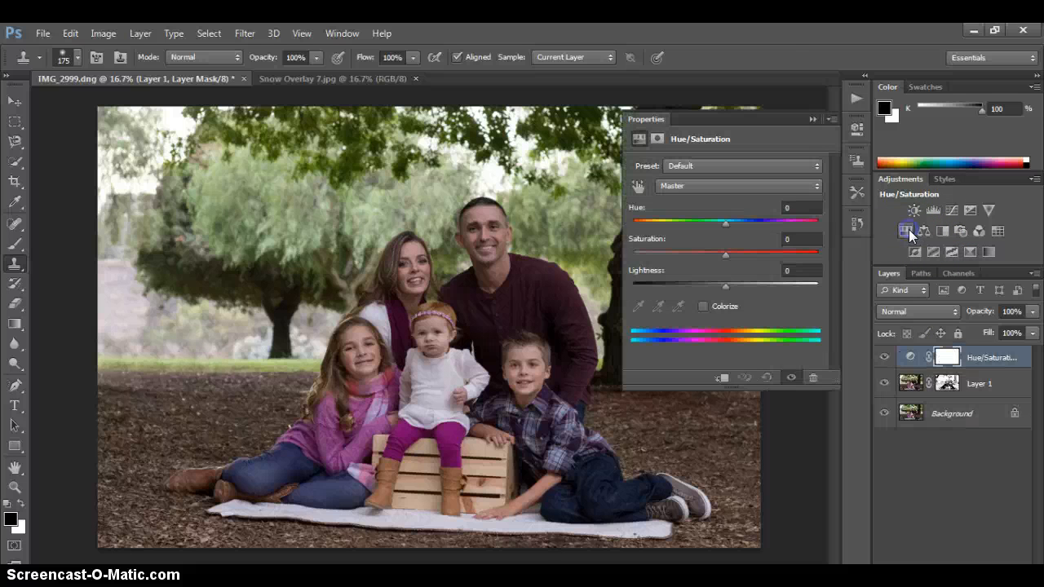
click(724, 381)
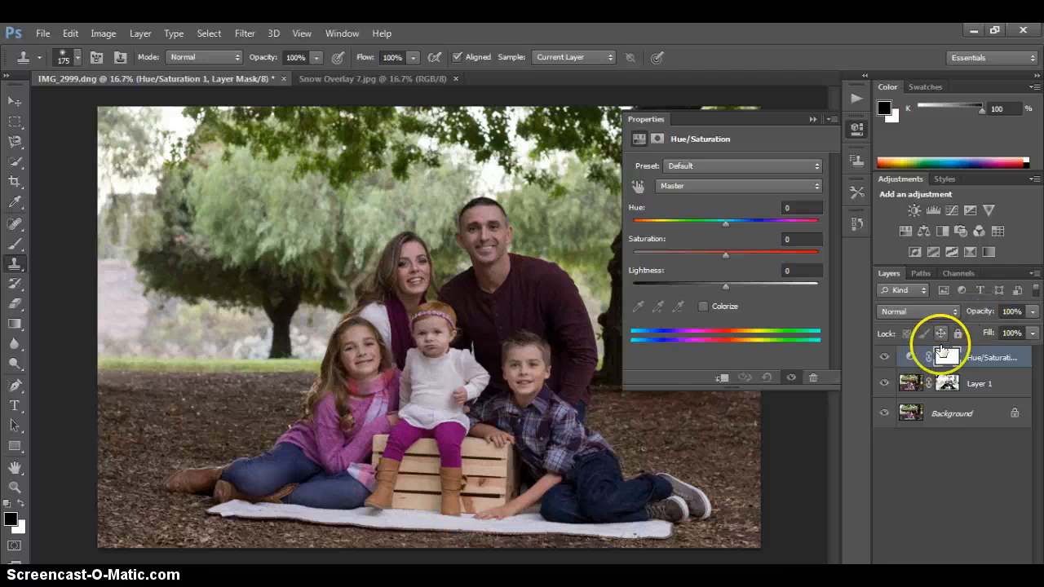
click(723, 380)
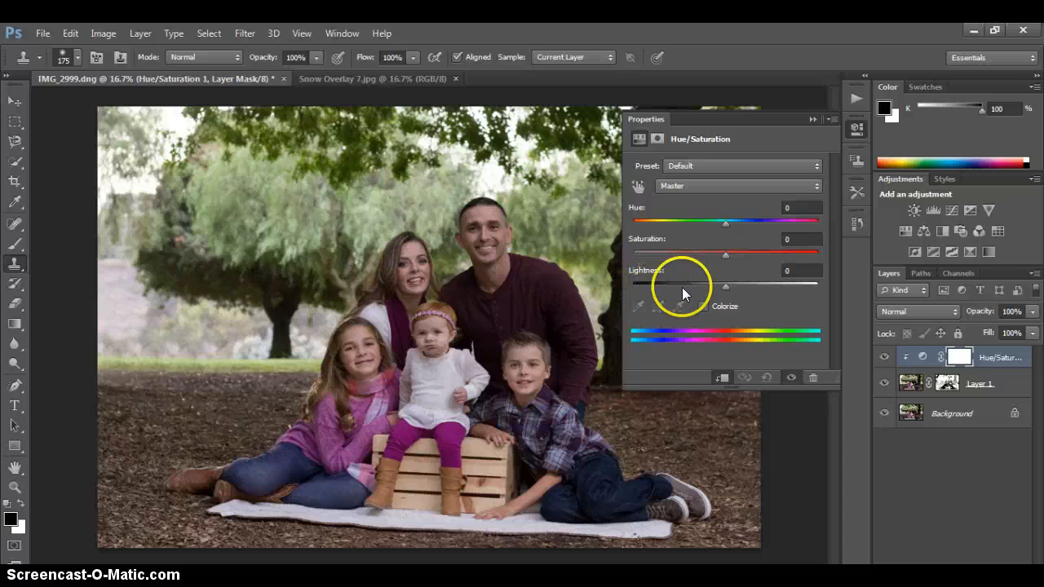
drag(724, 285, 818, 285)
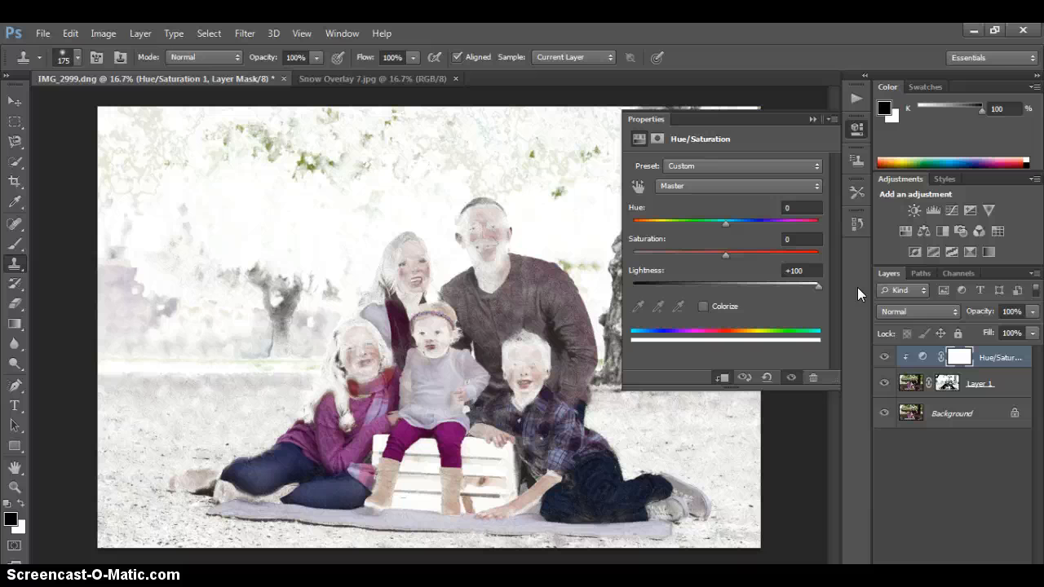
Step: Delete the masked Layer 1 and the Hue/Saturation adjustment layer, leaving only the Background layer
click(989, 382)
right_click(1016, 378)
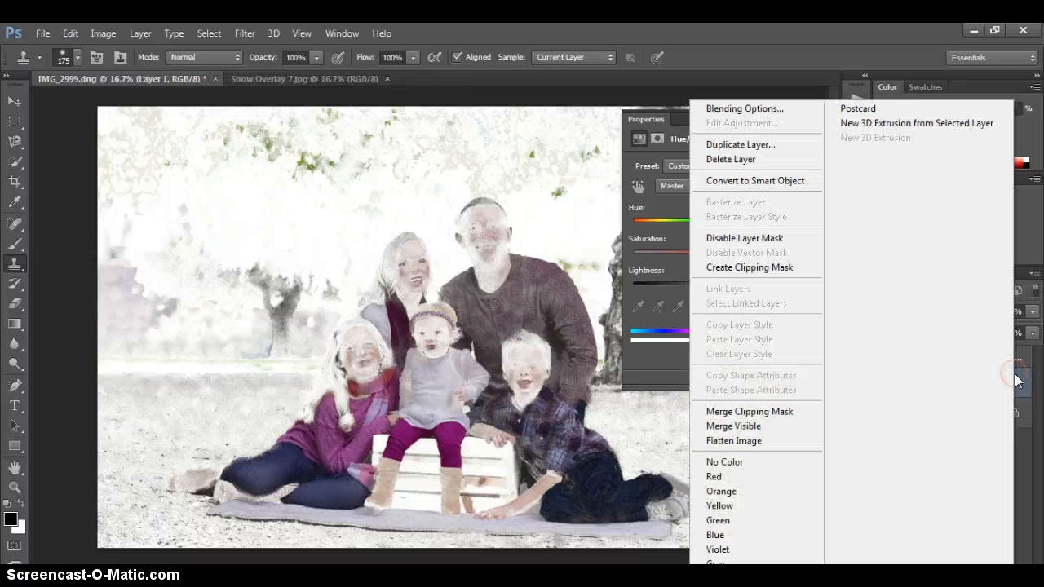
click(746, 159)
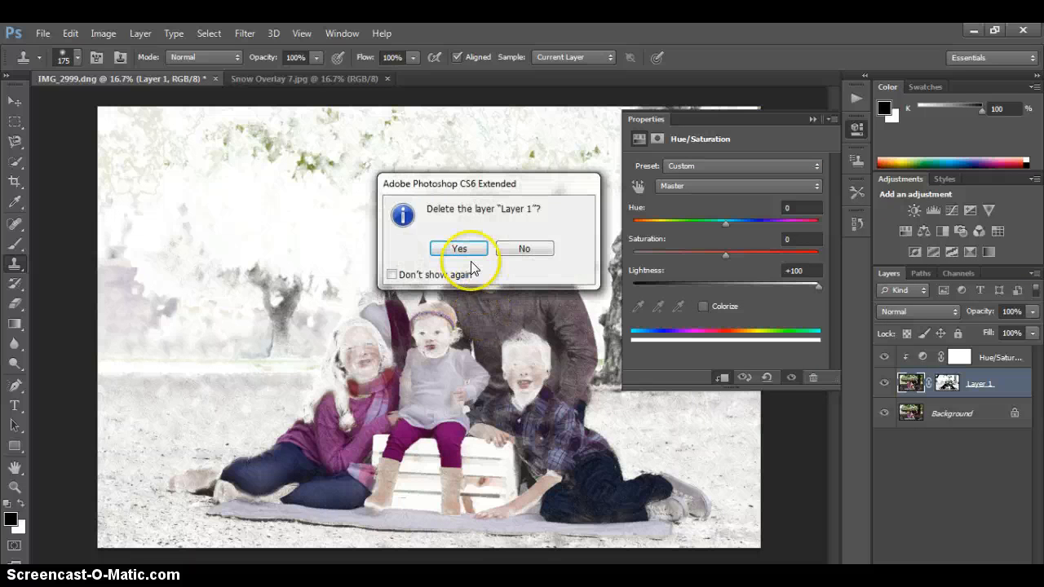
click(472, 252)
right_click(996, 355)
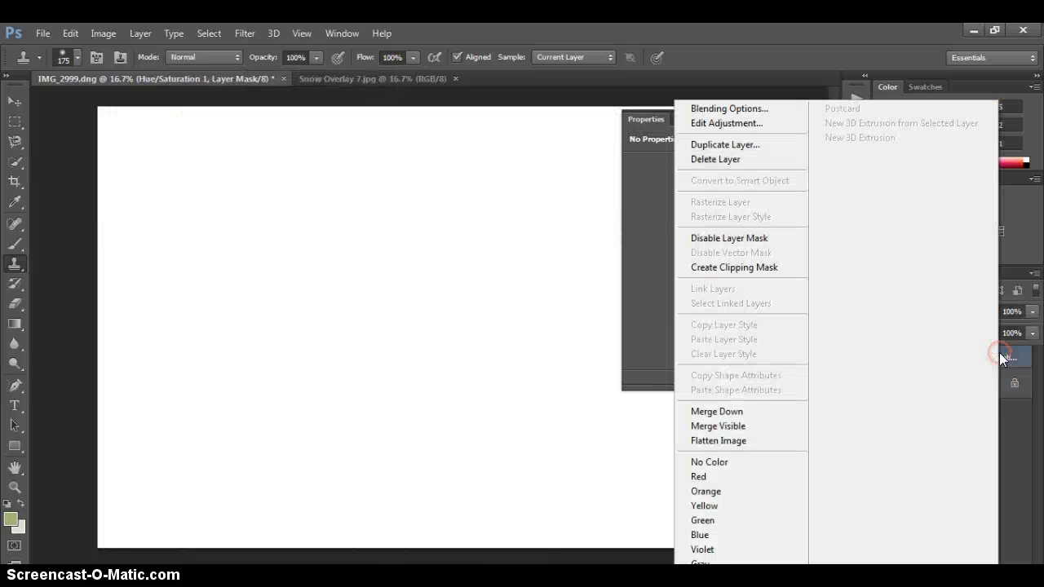
click(741, 159)
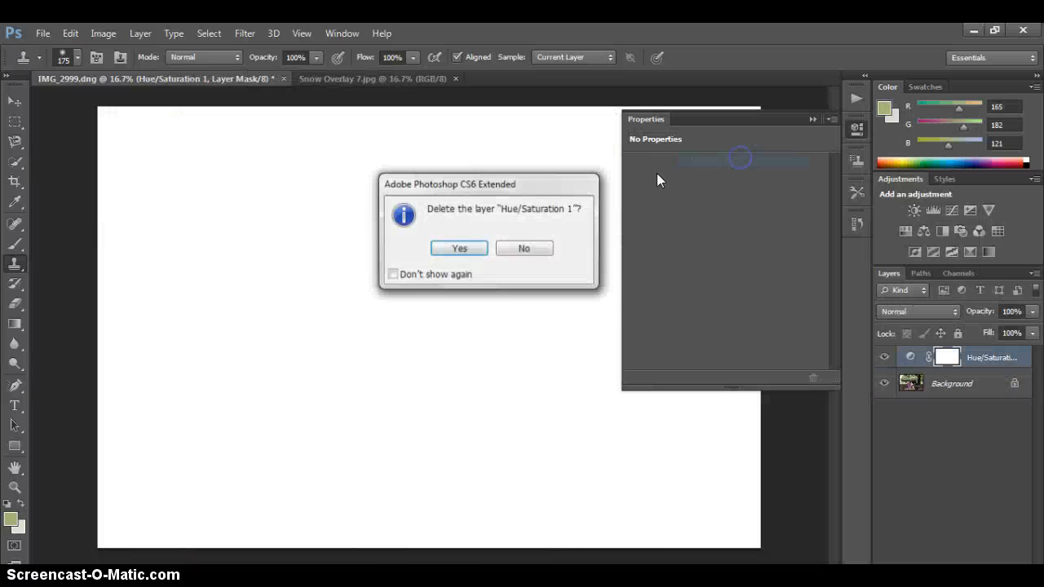
click(453, 250)
Step: Duplicate the Background layer and sample the brown ground beside the family for a Color Range selection with fuzziness 52
click(965, 365)
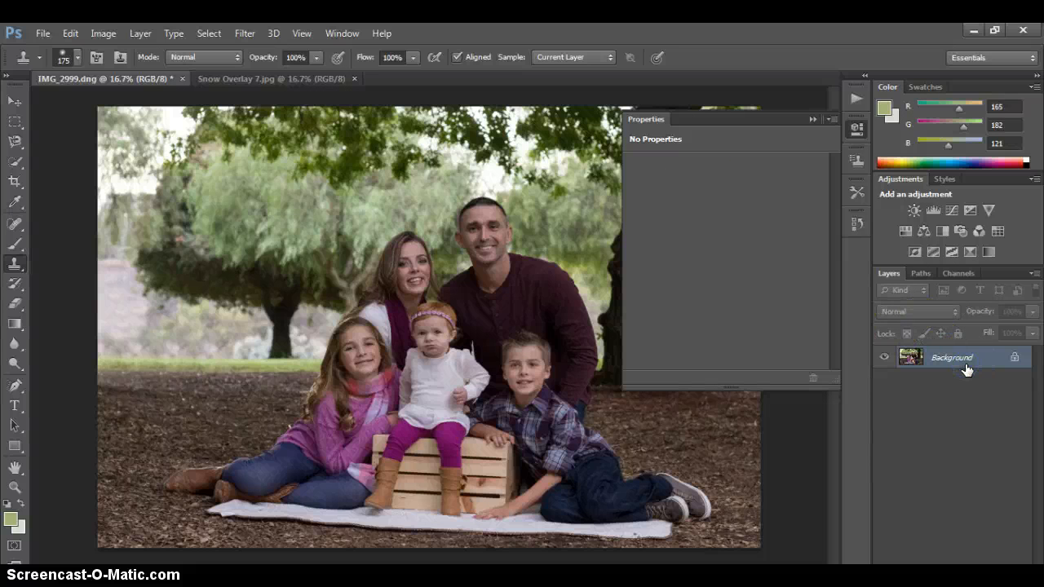
key(ctrl+j)
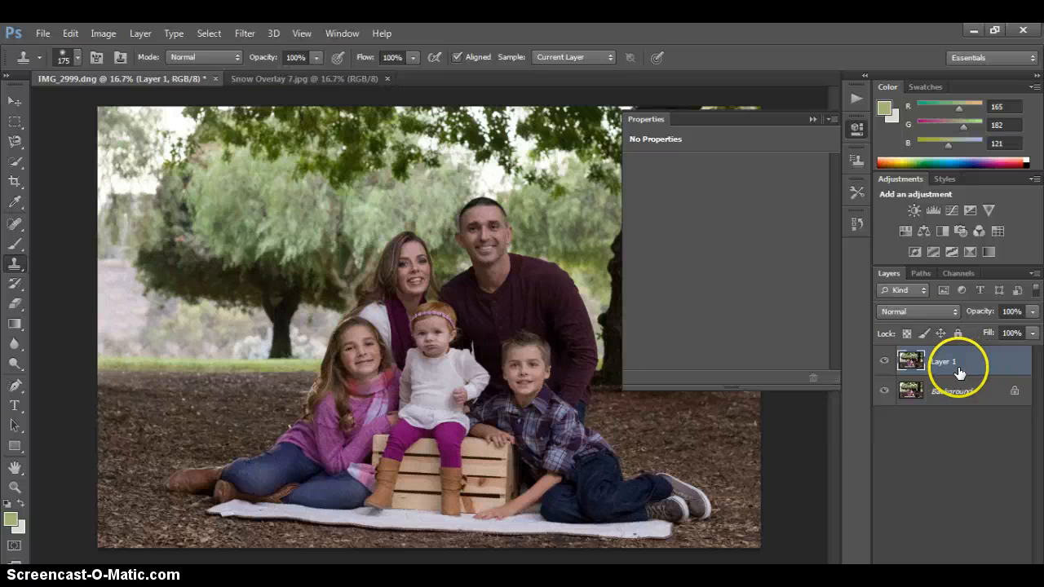
click(203, 33)
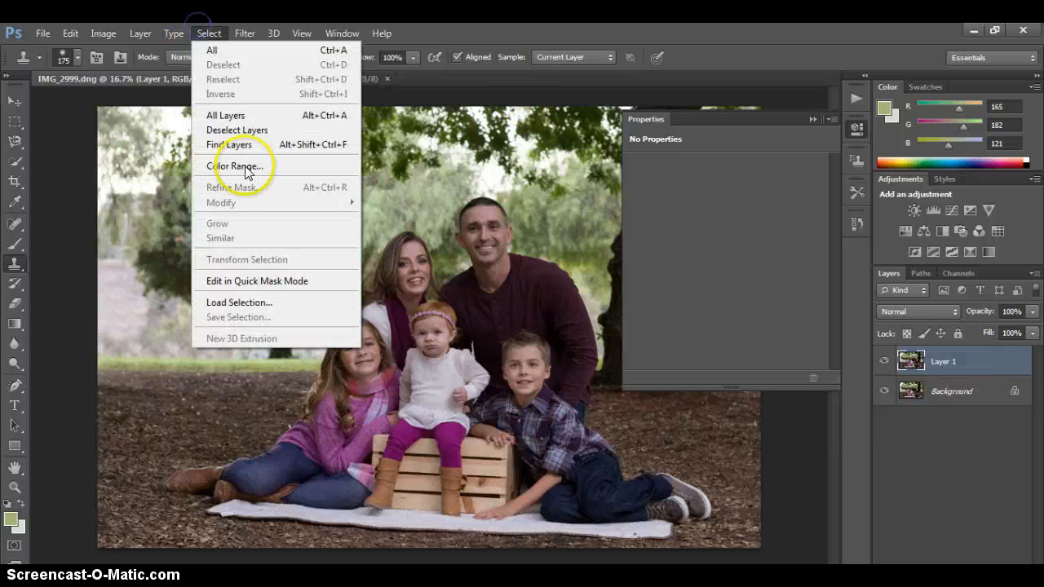
click(284, 166)
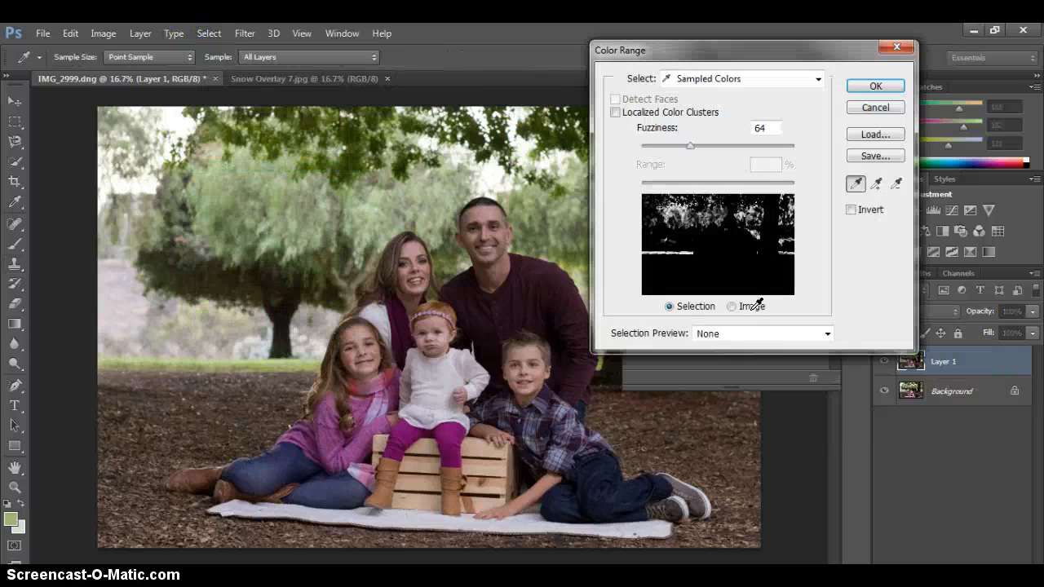
click(189, 393)
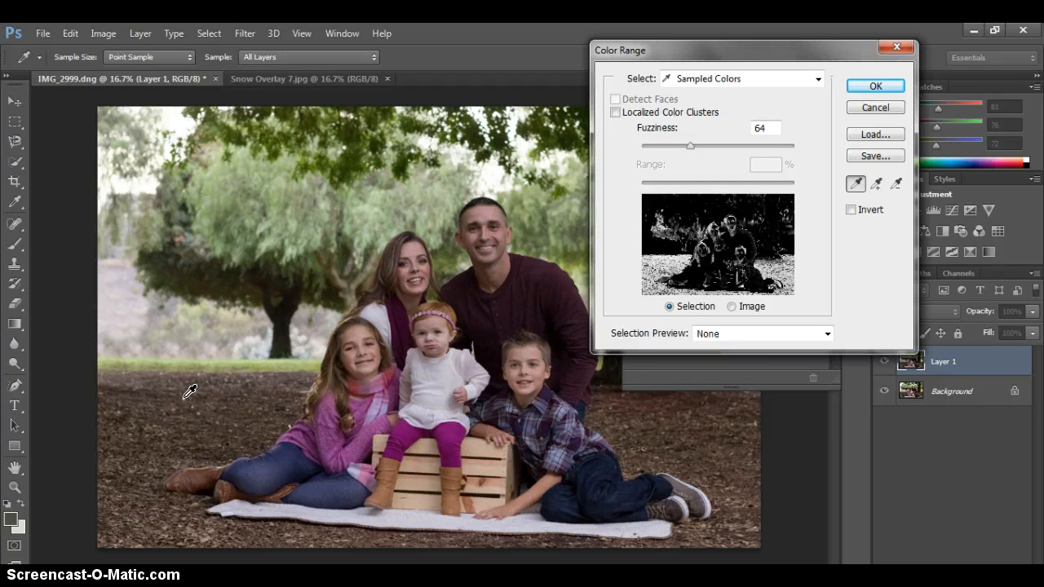
click(185, 415)
click(215, 431)
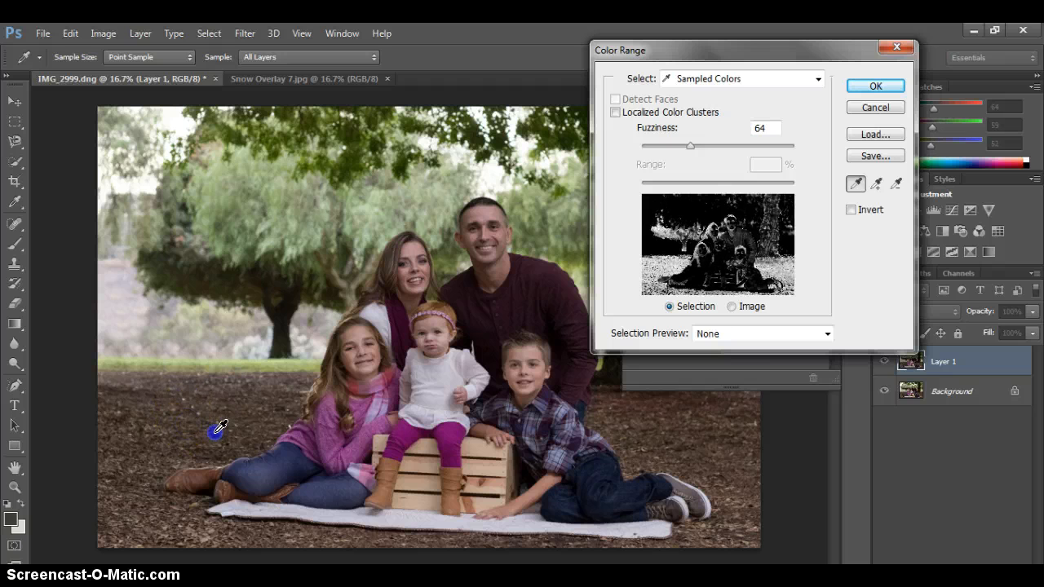
click(237, 417)
click(260, 395)
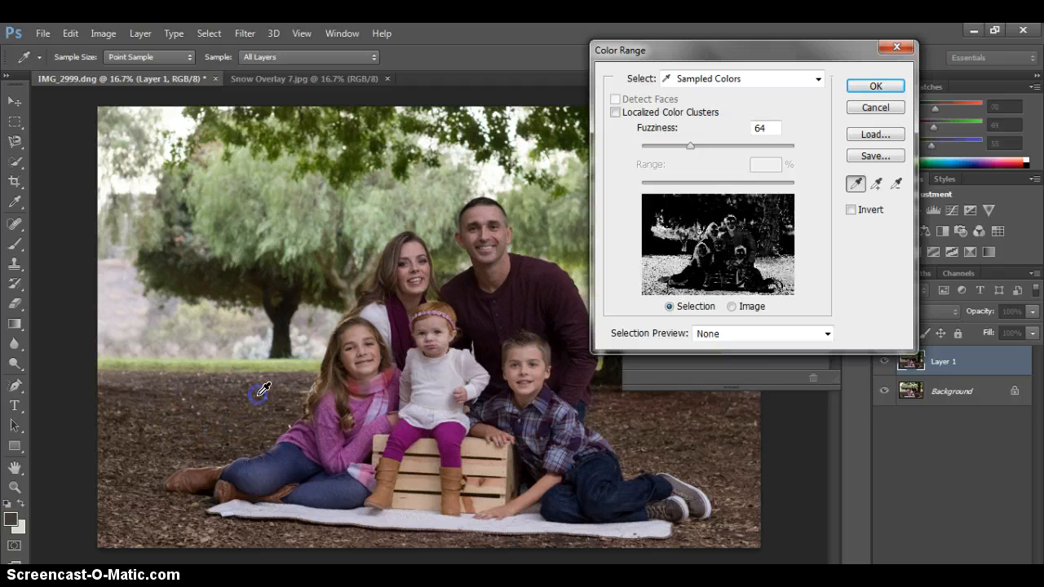
click(209, 396)
click(769, 218)
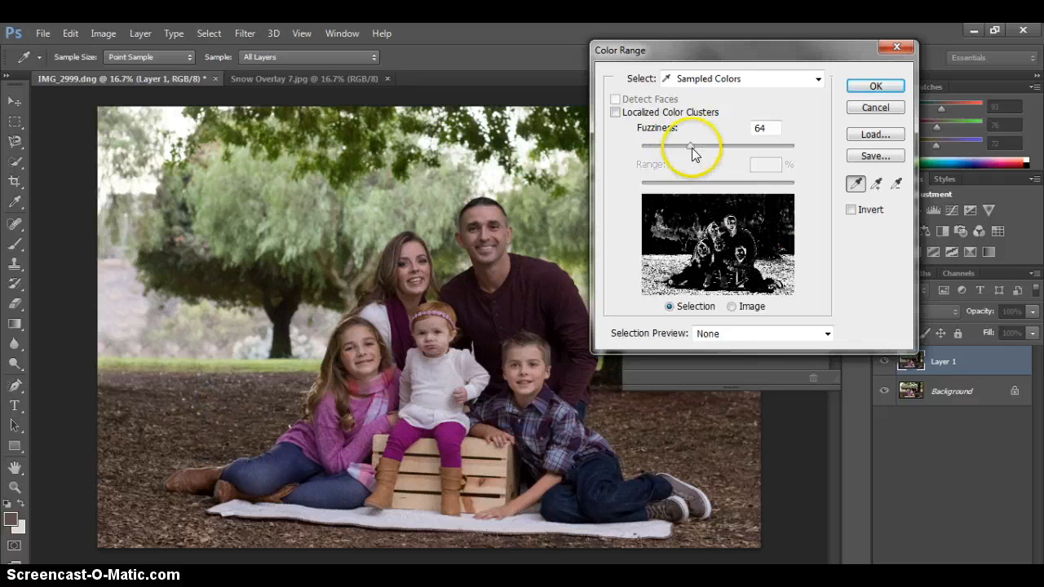
drag(691, 148, 682, 148)
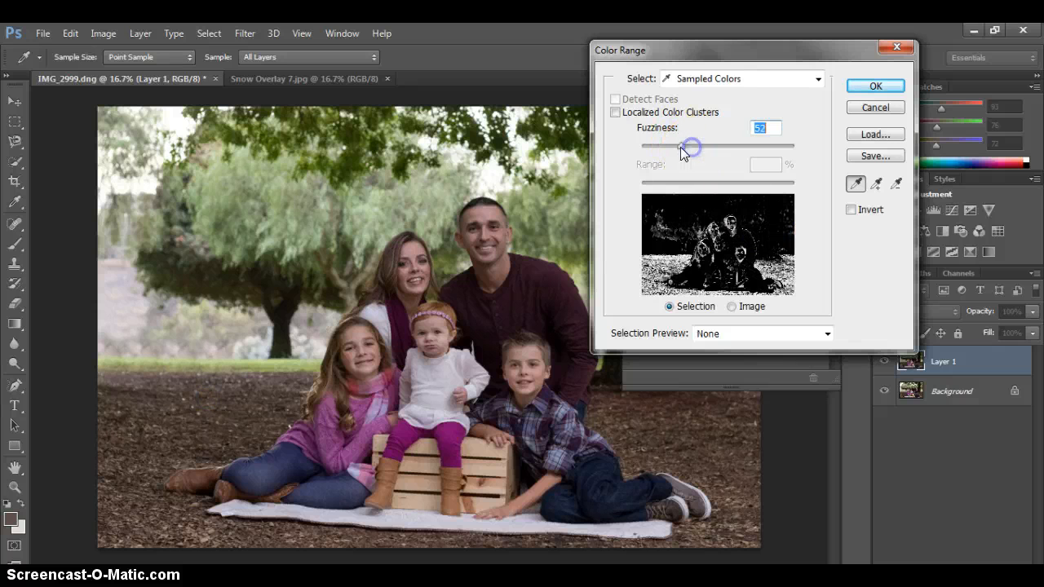
Step: Resample the color range from darker spots of the ground, set the fuzziness to 58, and apply the selection as Layer 1's mask
click(132, 475)
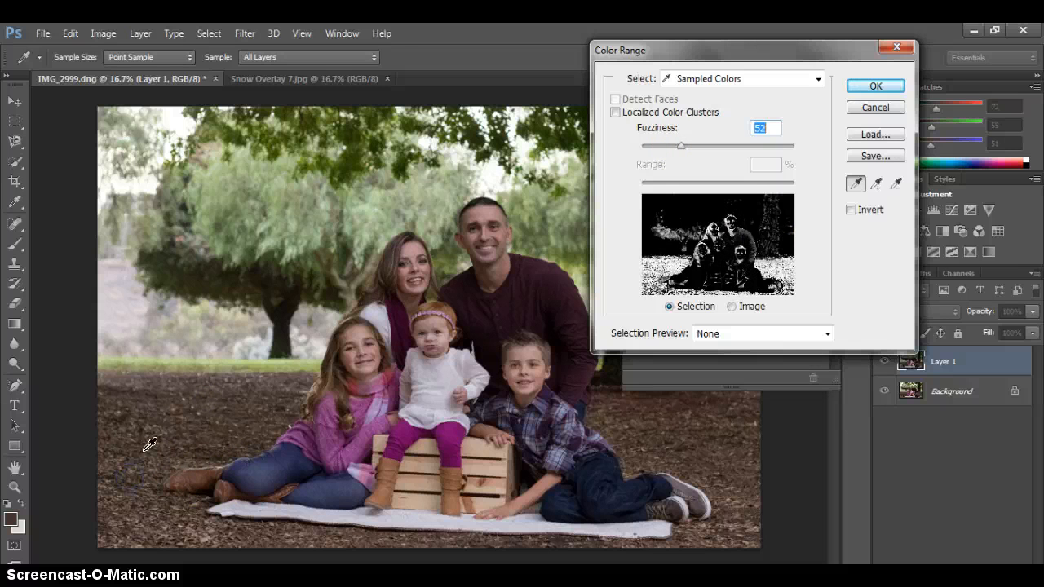
click(147, 447)
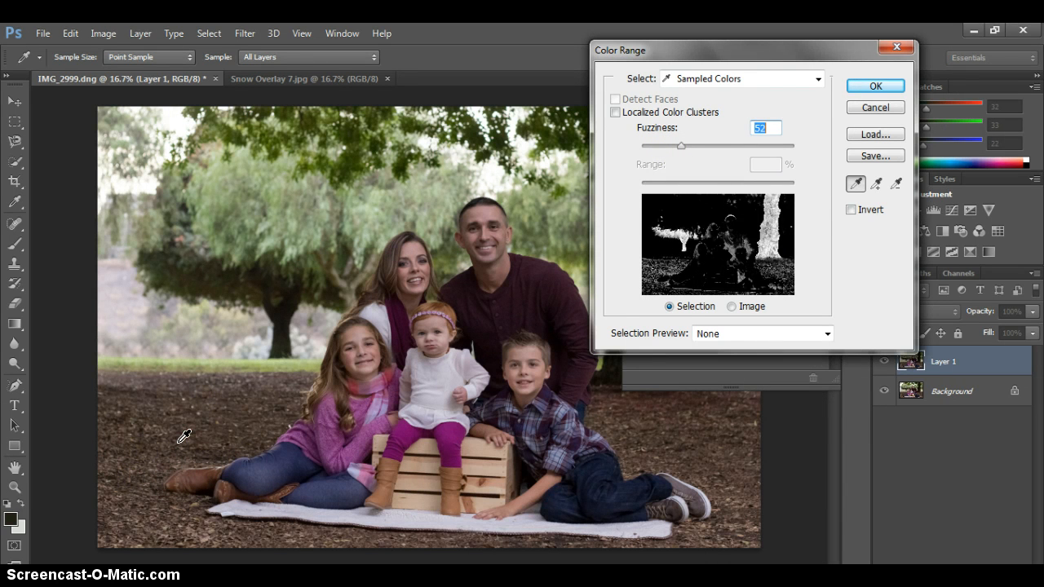
mouse_move(181, 440)
mouse_down()
mouse_move(233, 438)
mouse_move(219, 436)
mouse_up()
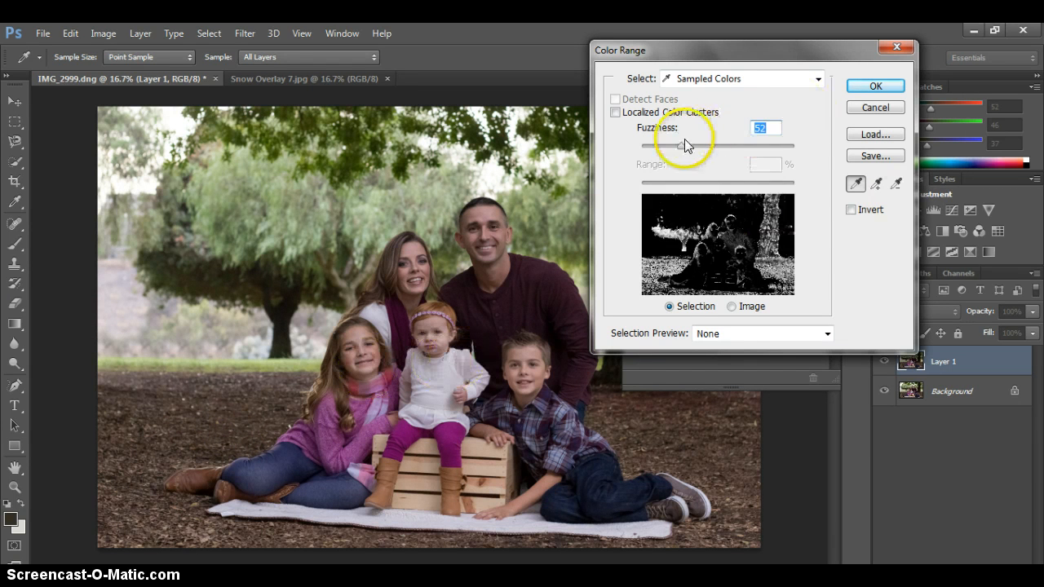
drag(685, 145, 687, 145)
click(878, 88)
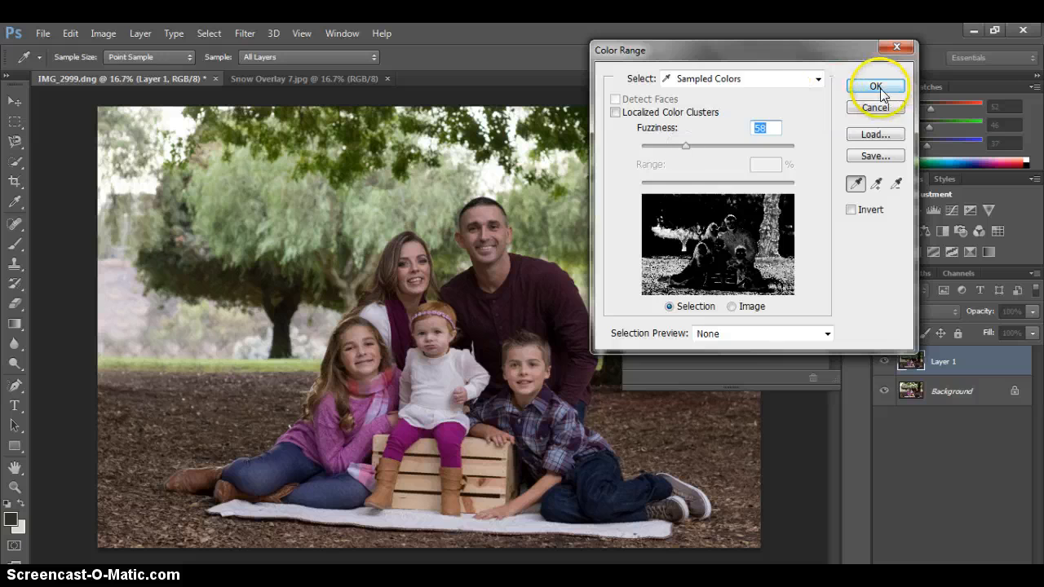
click(757, 125)
click(888, 92)
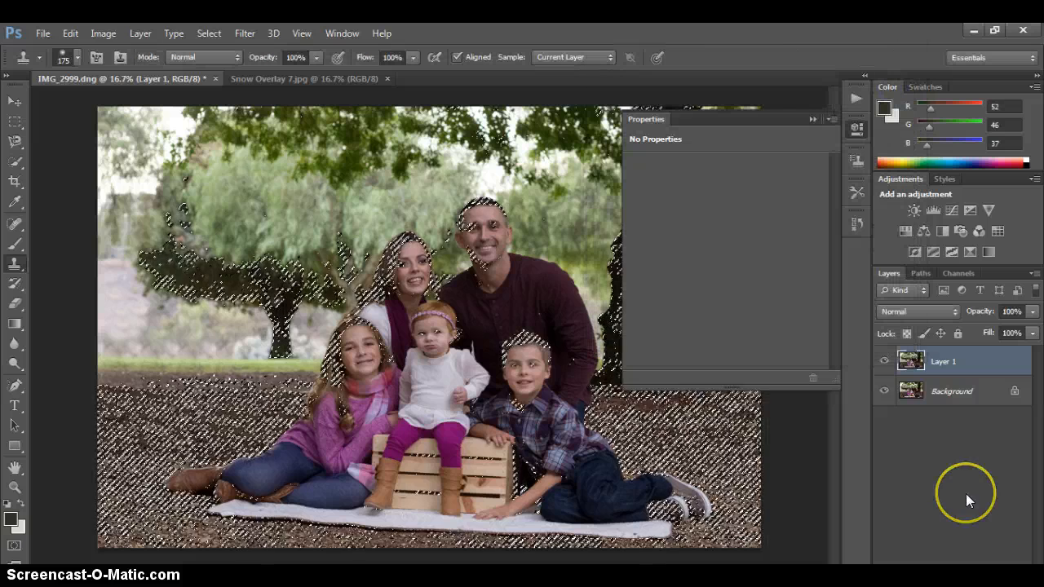
click(943, 570)
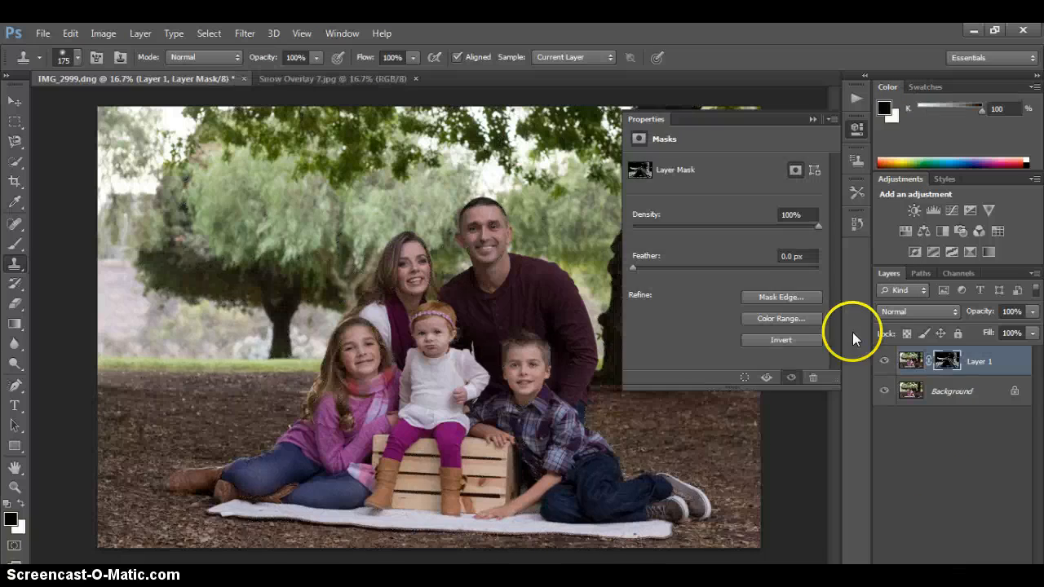
Step: Add a Hue/Saturation adjustment clipped to Layer 1 and set its Lightness to +100
click(907, 234)
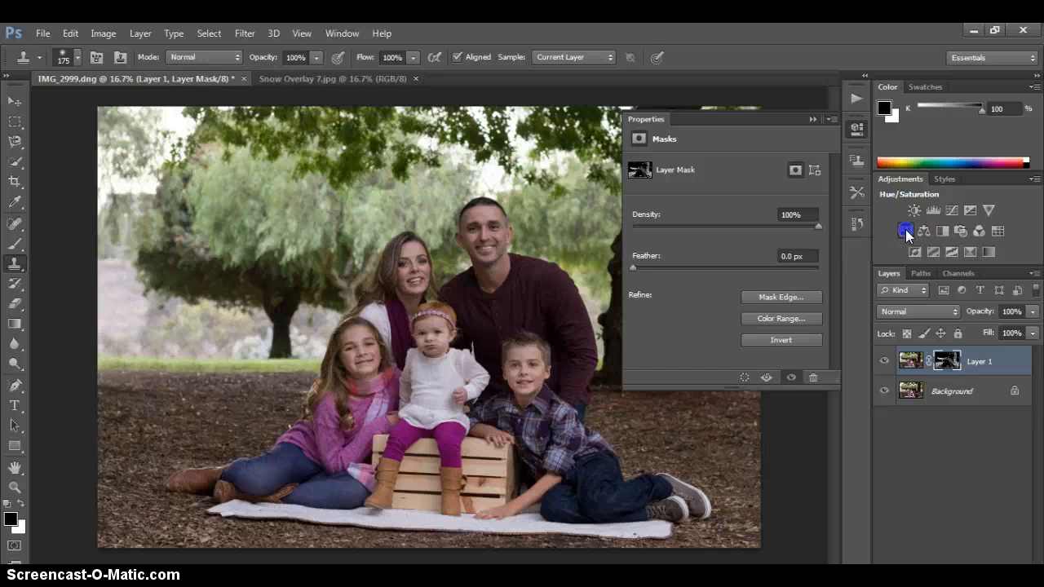
click(746, 371)
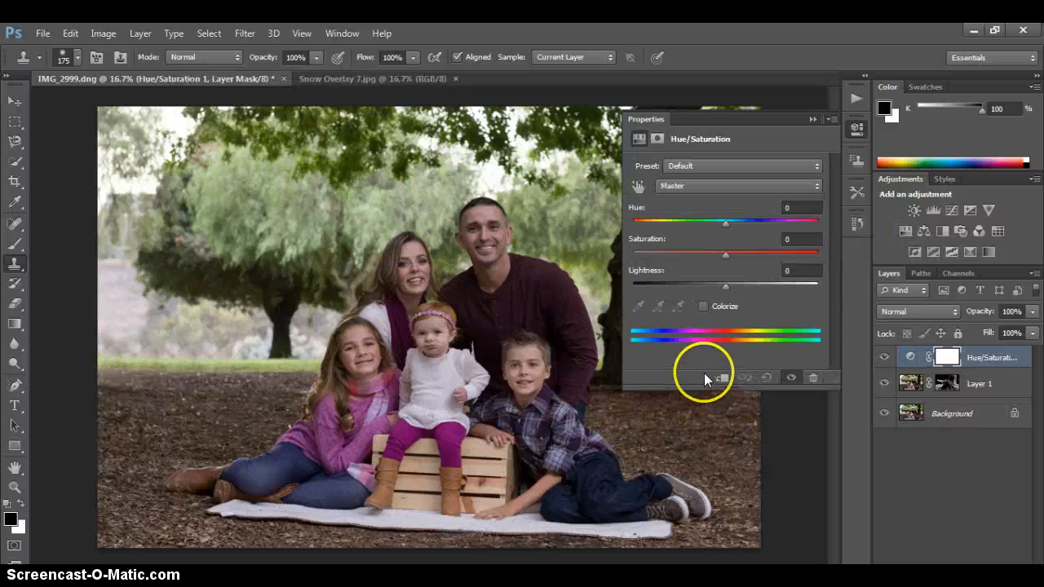
click(723, 378)
drag(725, 275, 819, 286)
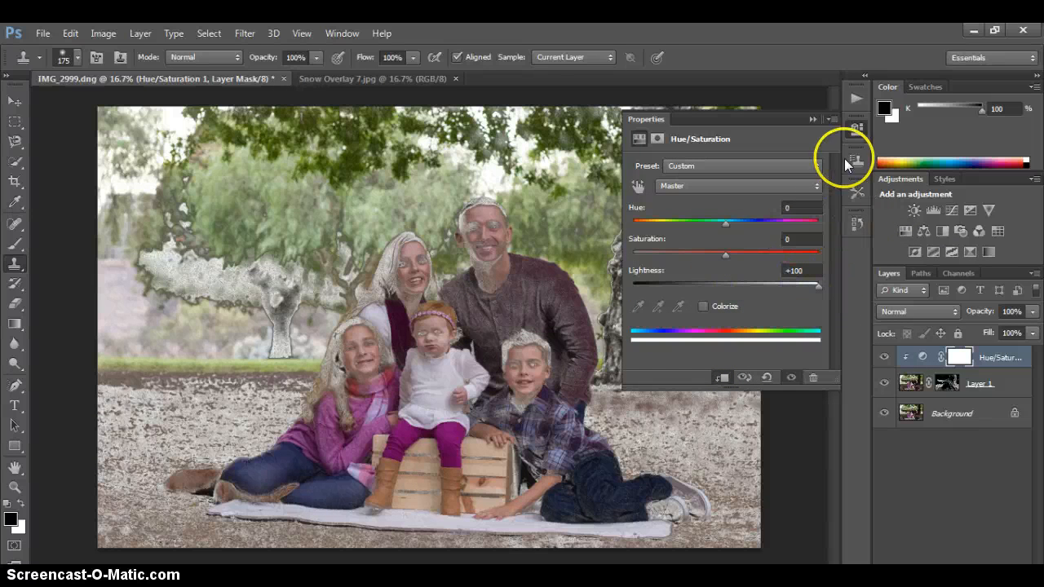
click(856, 128)
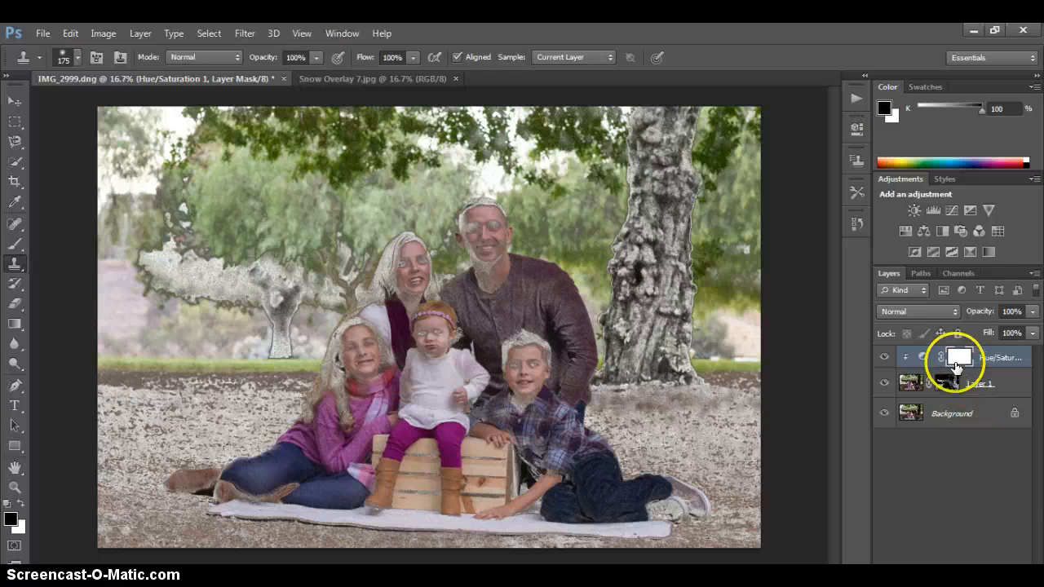
Step: Paint black on the Hue/Saturation mask with a size 600 brush over the family and the smaller tree behind them
click(960, 359)
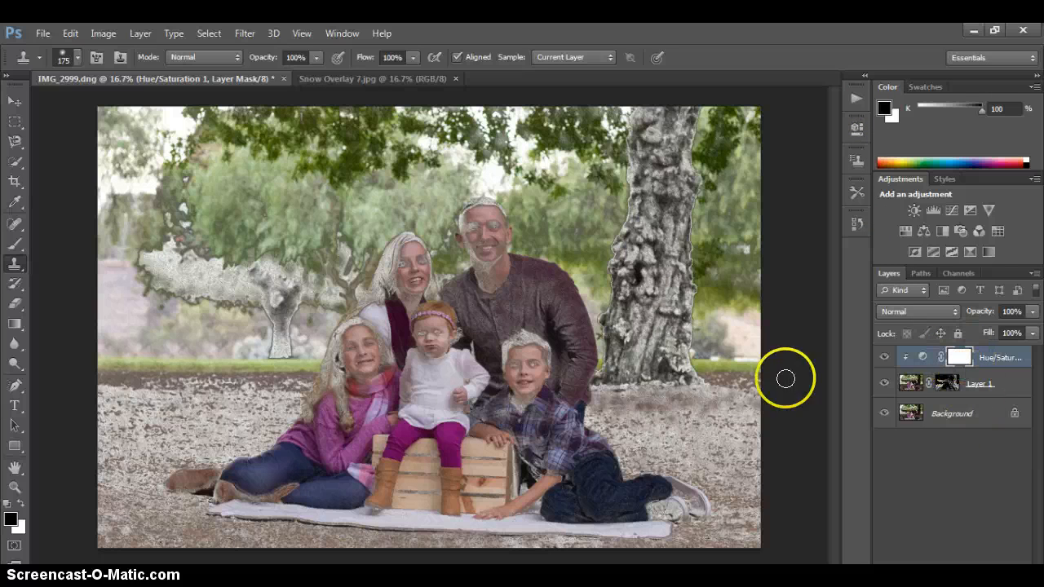
click(14, 243)
mouse_move(389, 356)
mouse_down()
mouse_move(537, 344)
mouse_move(520, 355)
mouse_move(467, 300)
mouse_move(458, 250)
mouse_move(485, 240)
mouse_move(422, 225)
mouse_move(372, 243)
mouse_move(395, 223)
mouse_move(167, 265)
mouse_move(120, 259)
mouse_move(257, 297)
mouse_move(313, 326)
mouse_move(66, 291)
mouse_move(476, 274)
mouse_move(460, 281)
mouse_move(444, 336)
mouse_move(472, 331)
mouse_move(443, 470)
mouse_move(393, 397)
mouse_move(378, 339)
mouse_move(350, 358)
mouse_move(324, 436)
mouse_move(303, 457)
mouse_move(312, 443)
mouse_move(237, 493)
mouse_move(209, 490)
mouse_move(387, 483)
mouse_move(502, 509)
mouse_up()
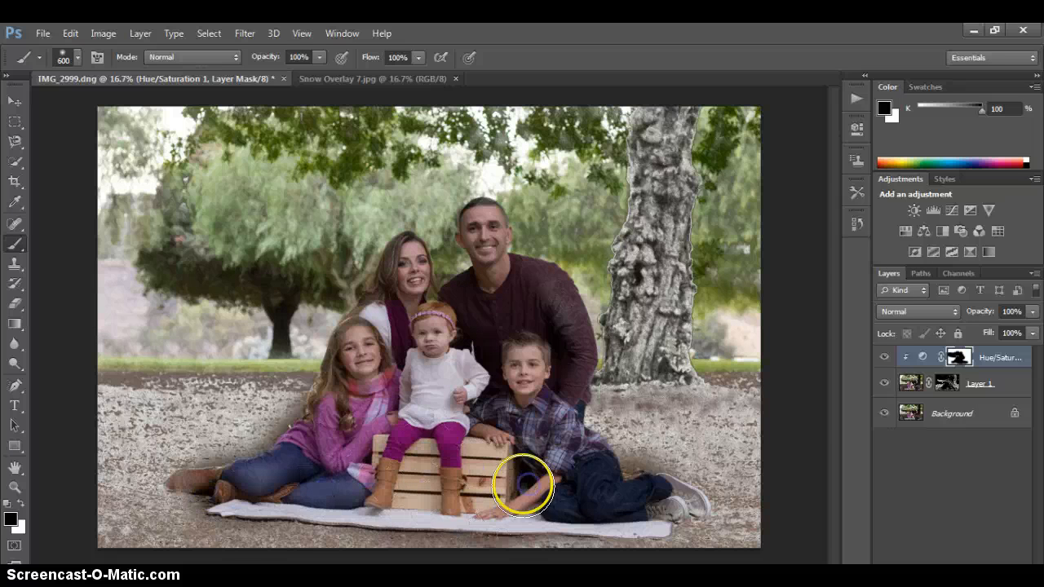
Step: Delete Layer 1 and its painted Hue/Saturation adjustment to return to the plain Background layer
right_click(1011, 384)
click(737, 158)
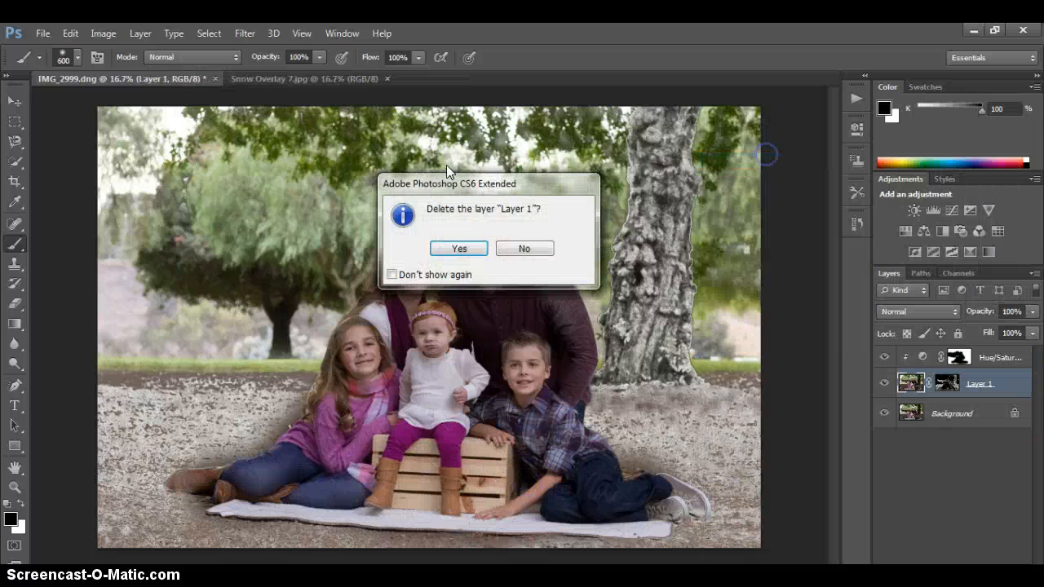
click(462, 246)
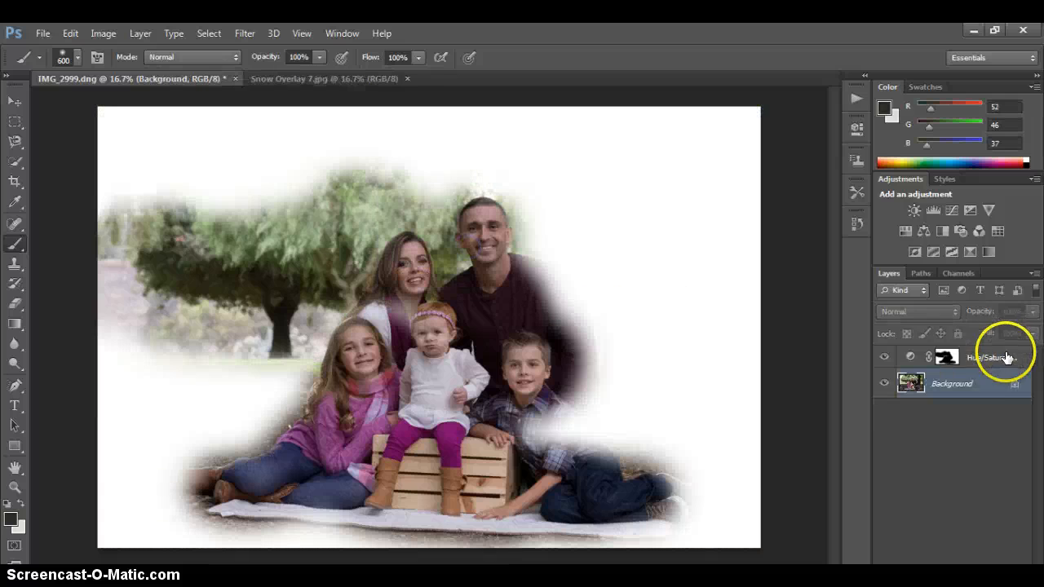
click(1007, 357)
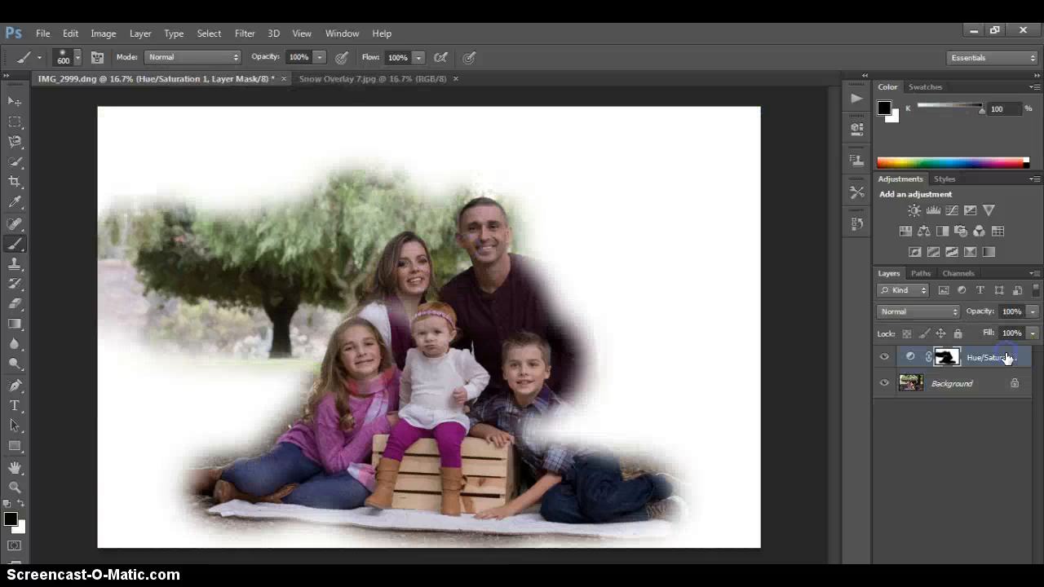
right_click(1007, 357)
click(734, 159)
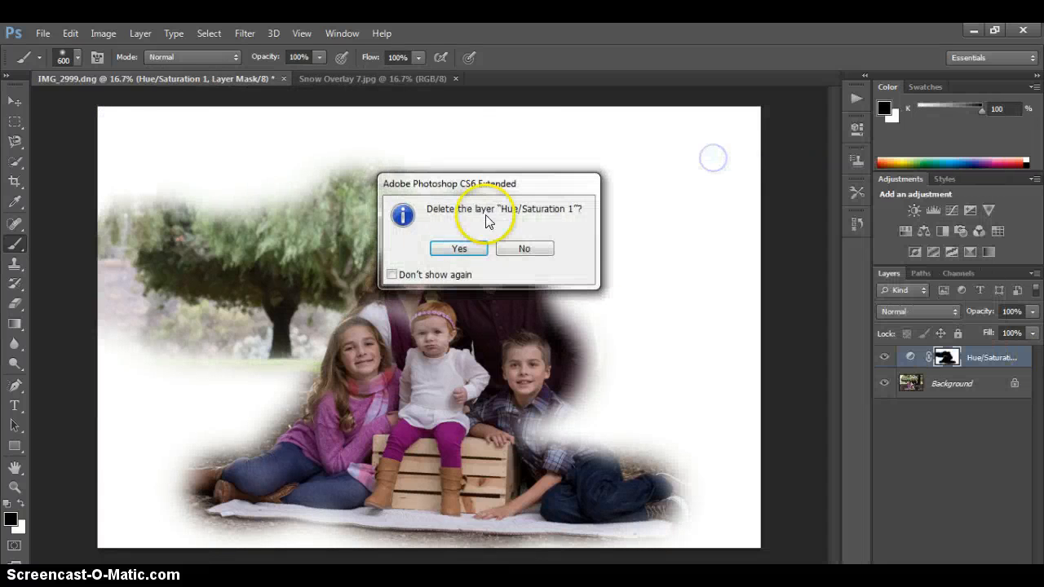
click(459, 248)
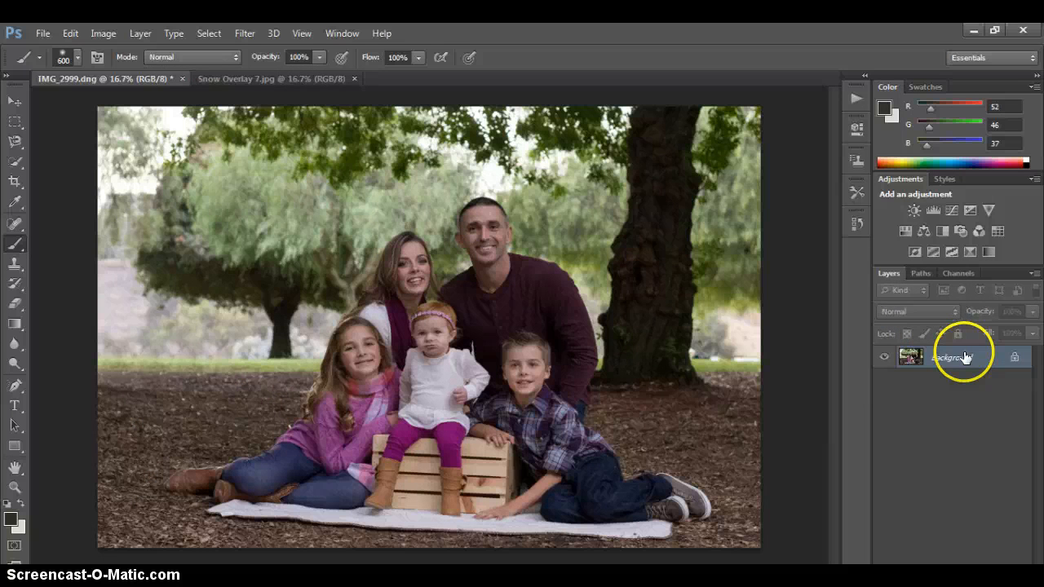
Step: Duplicate the Background layer and select the brown ground on the copy by sampled color range with fuzziness 58
key(ctrl+j)
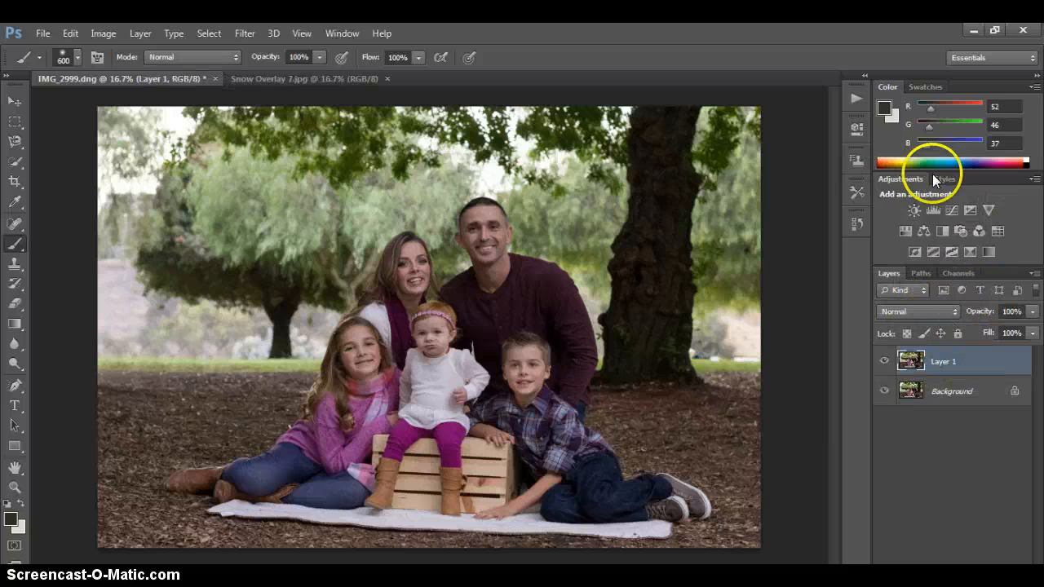
click(214, 33)
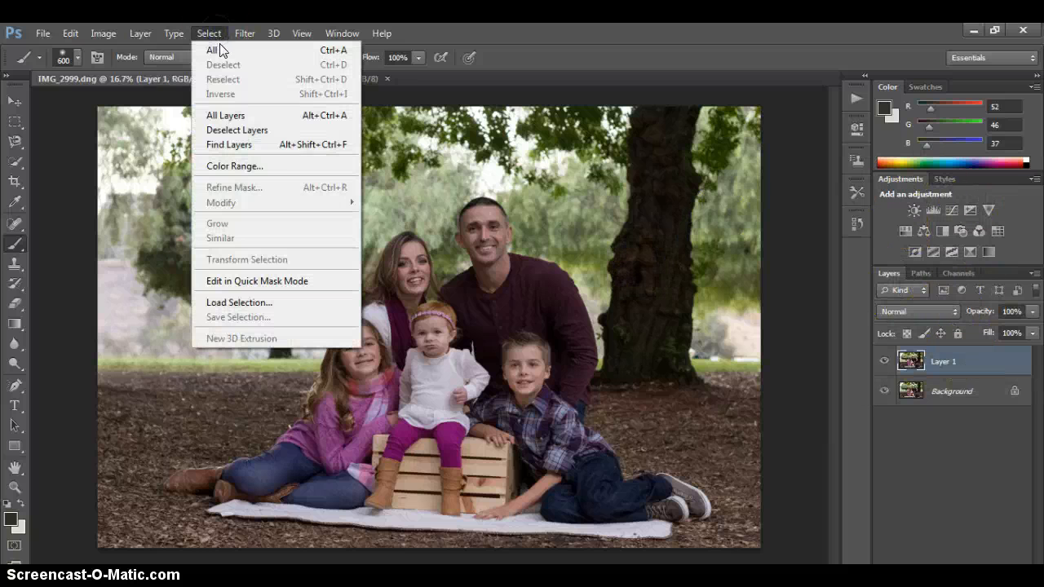
click(238, 165)
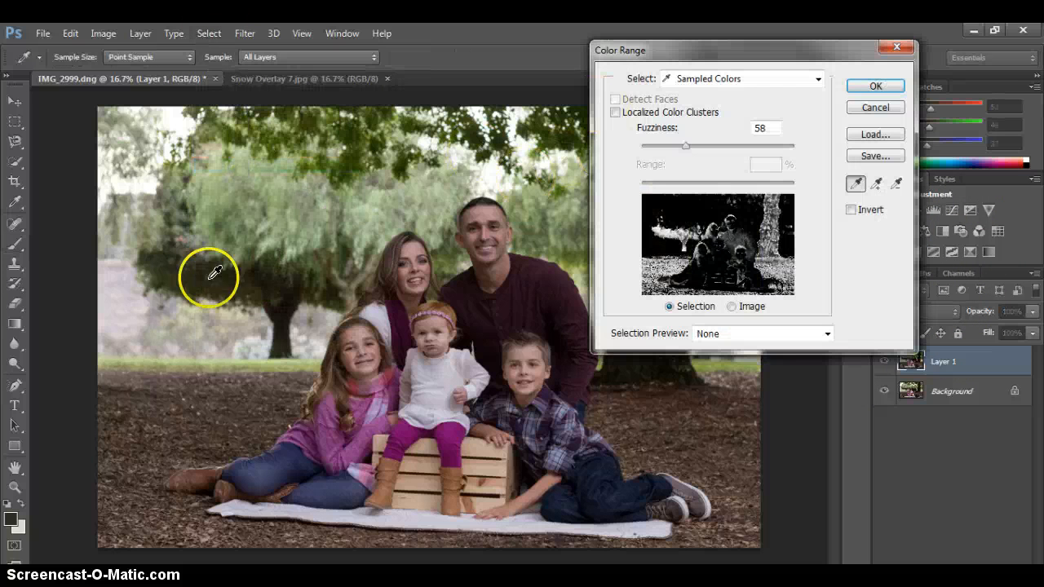
click(237, 381)
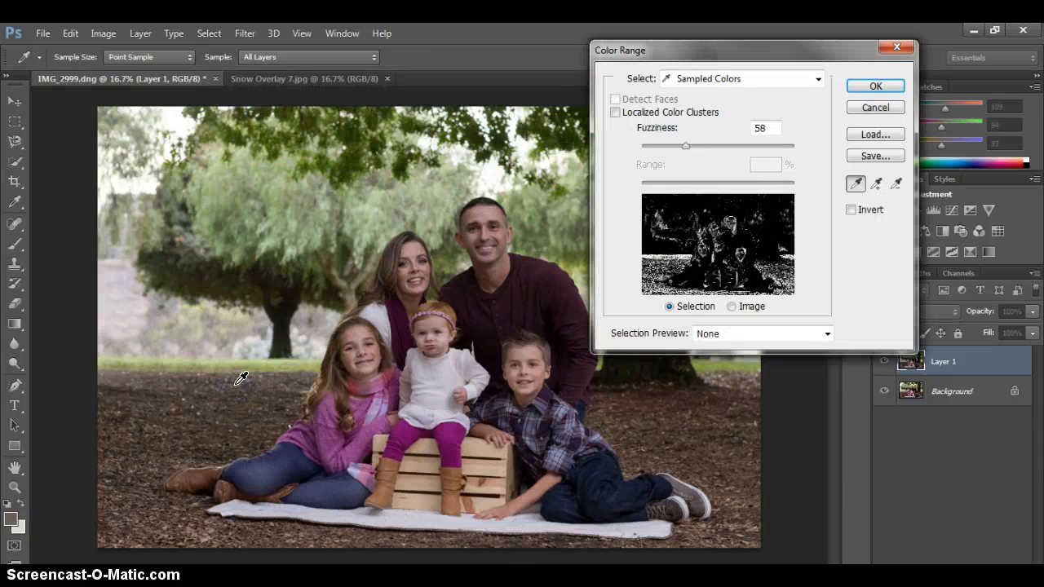
click(875, 87)
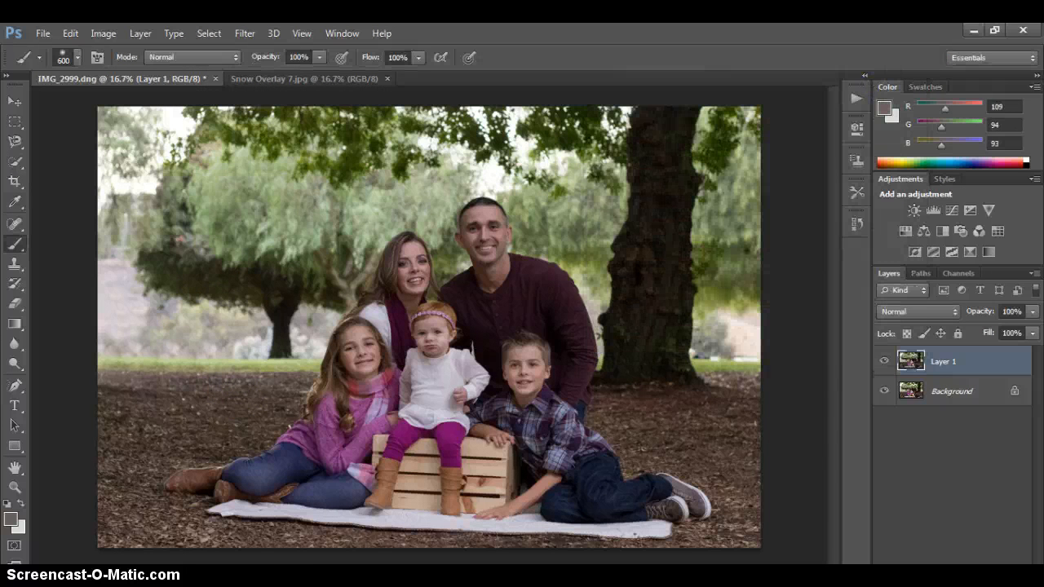
Step: Mask Layer 1 to the selected ground and add a clipped Hue/Saturation adjustment with Lightness +100
click(924, 231)
drag(726, 284, 846, 285)
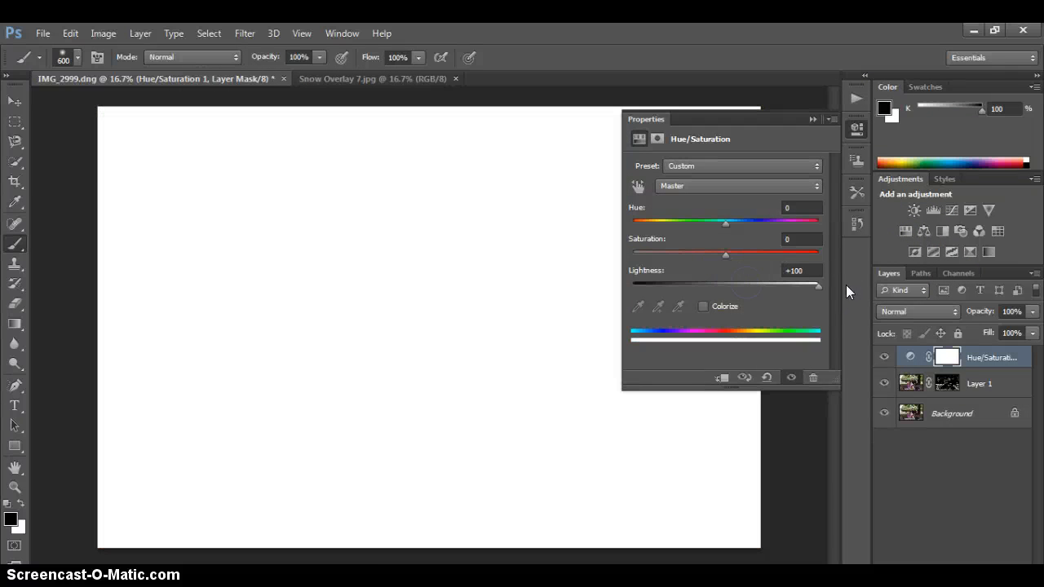
click(720, 377)
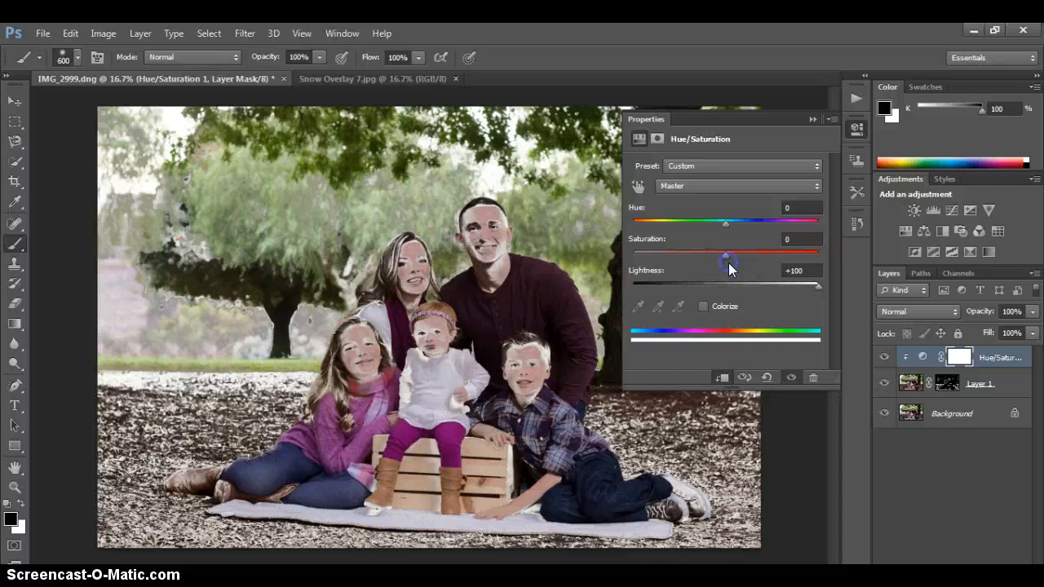
click(854, 129)
Step: Paint black on the Hue/Saturation mask over the older children, using a size 200 brush for the boy's legs and shoes
click(352, 238)
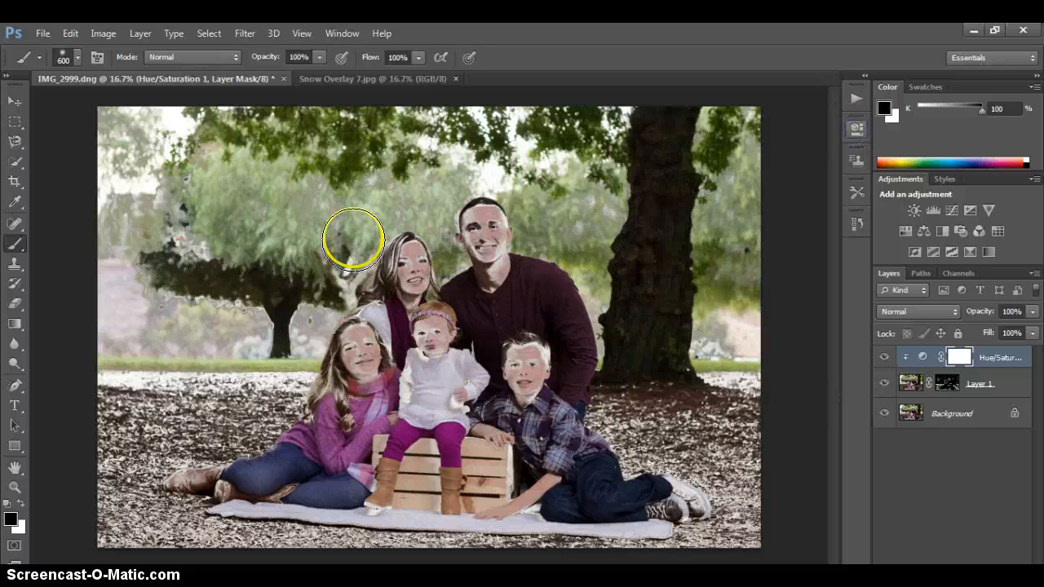
mouse_move(351, 359)
mouse_down()
mouse_move(528, 447)
mouse_move(527, 354)
mouse_move(514, 392)
mouse_move(527, 385)
mouse_move(533, 463)
mouse_move(579, 488)
mouse_move(505, 446)
mouse_move(523, 431)
mouse_move(531, 375)
mouse_move(511, 317)
mouse_move(481, 336)
mouse_move(480, 365)
mouse_move(523, 444)
mouse_up()
key(bracketleft)
key(bracketleft)
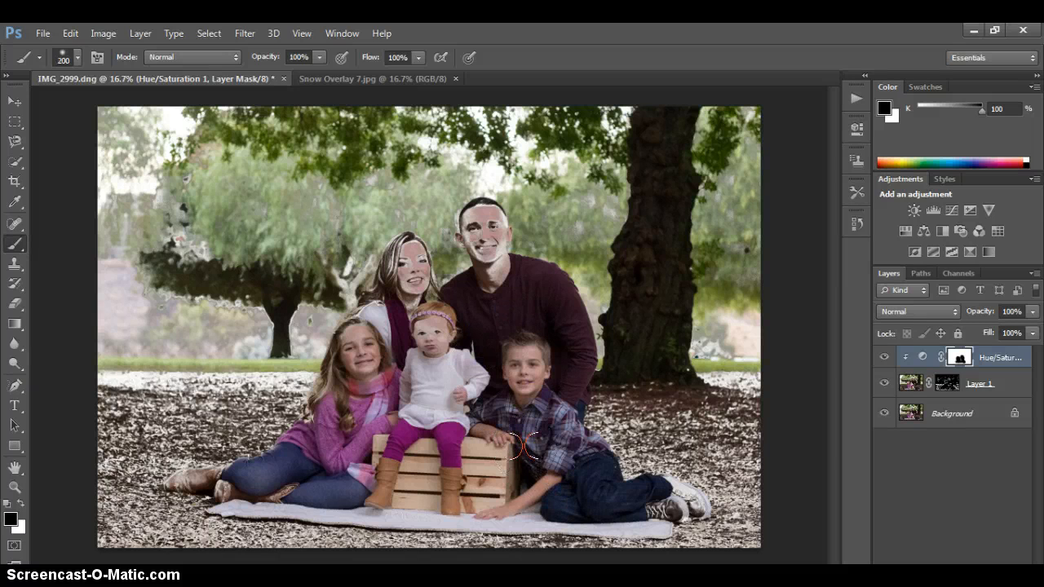
drag(571, 491, 595, 498)
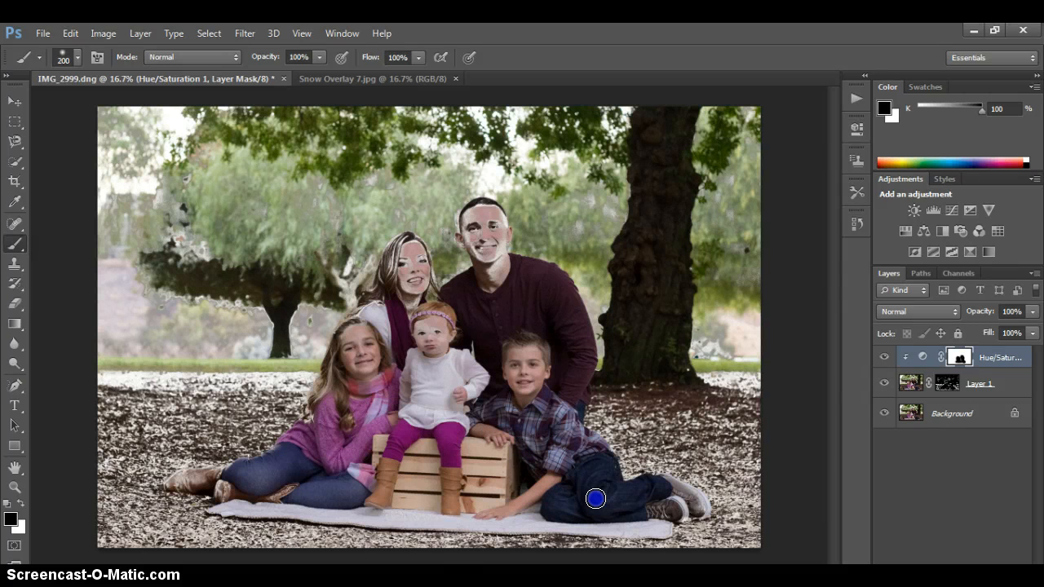
drag(595, 499, 685, 501)
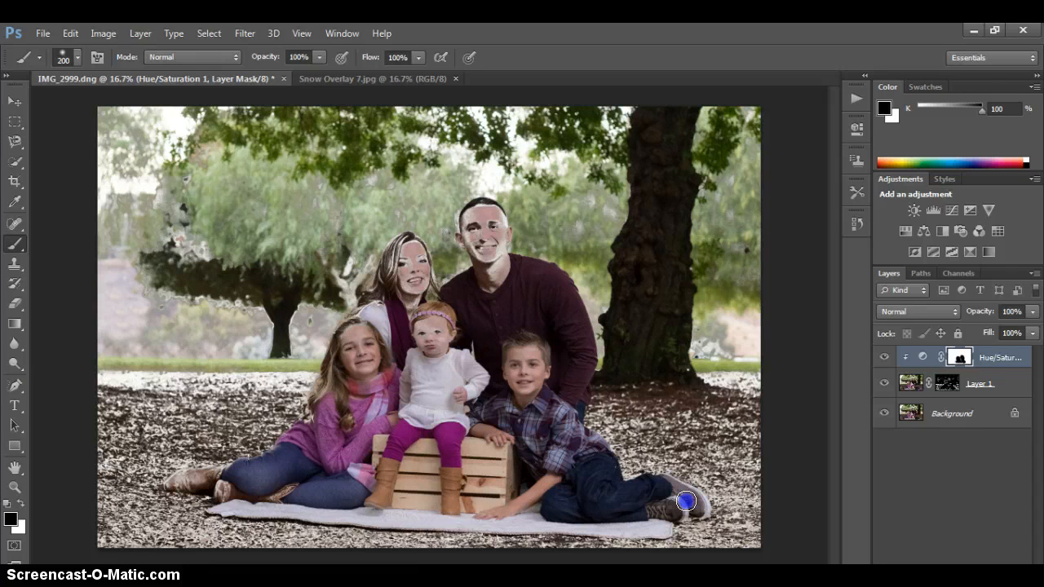
Step: Paint black on the Hue/Saturation mask over the older girl's legs and boots, the baby, the mother and the father
drag(579, 501, 254, 503)
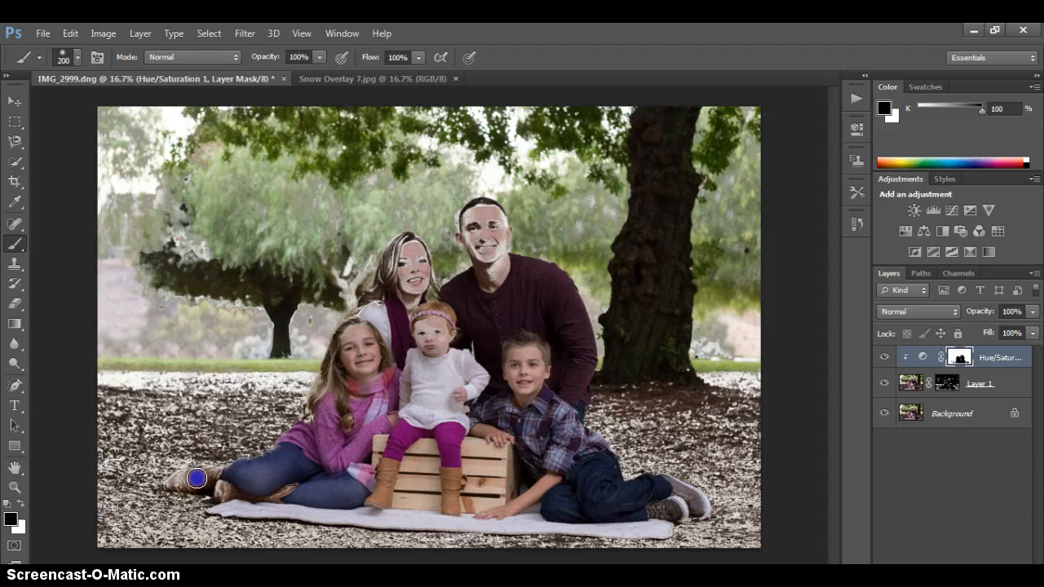
drag(196, 478, 233, 473)
click(270, 473)
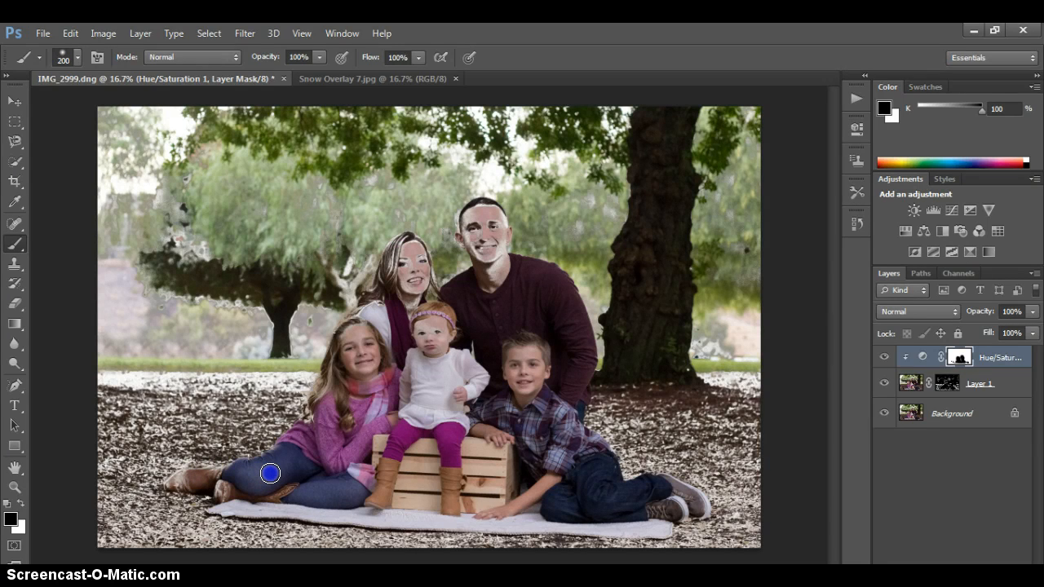
mouse_move(270, 473)
mouse_down()
mouse_move(415, 361)
mouse_move(455, 372)
mouse_move(424, 315)
mouse_move(413, 237)
mouse_move(418, 274)
mouse_move(394, 296)
mouse_move(395, 320)
mouse_move(343, 342)
mouse_move(388, 304)
mouse_move(377, 293)
mouse_move(401, 246)
mouse_up()
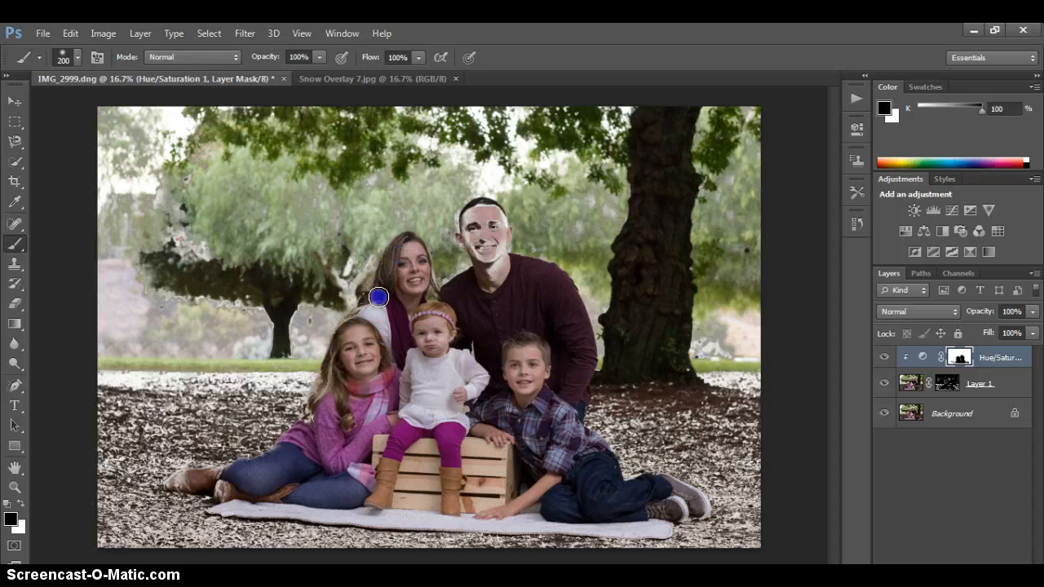
mouse_move(379, 297)
mouse_down()
mouse_move(343, 333)
mouse_move(313, 418)
mouse_up()
mouse_move(380, 480)
mouse_down()
mouse_move(443, 460)
mouse_move(451, 414)
mouse_move(479, 382)
mouse_move(512, 291)
mouse_move(493, 249)
mouse_move(494, 214)
mouse_move(492, 221)
mouse_move(479, 209)
mouse_move(471, 221)
mouse_move(484, 259)
mouse_move(507, 287)
mouse_move(483, 283)
mouse_move(492, 266)
mouse_move(483, 263)
mouse_move(481, 296)
mouse_move(492, 296)
mouse_move(476, 218)
mouse_move(494, 220)
mouse_move(501, 261)
mouse_up()
mouse_move(480, 357)
mouse_down()
mouse_move(440, 371)
mouse_move(426, 345)
mouse_move(405, 290)
mouse_move(411, 269)
mouse_move(425, 280)
mouse_move(426, 244)
mouse_move(399, 266)
mouse_move(381, 356)
mouse_move(362, 333)
mouse_move(342, 335)
mouse_move(339, 343)
mouse_move(403, 277)
mouse_move(371, 290)
mouse_move(384, 321)
mouse_move(345, 397)
mouse_up()
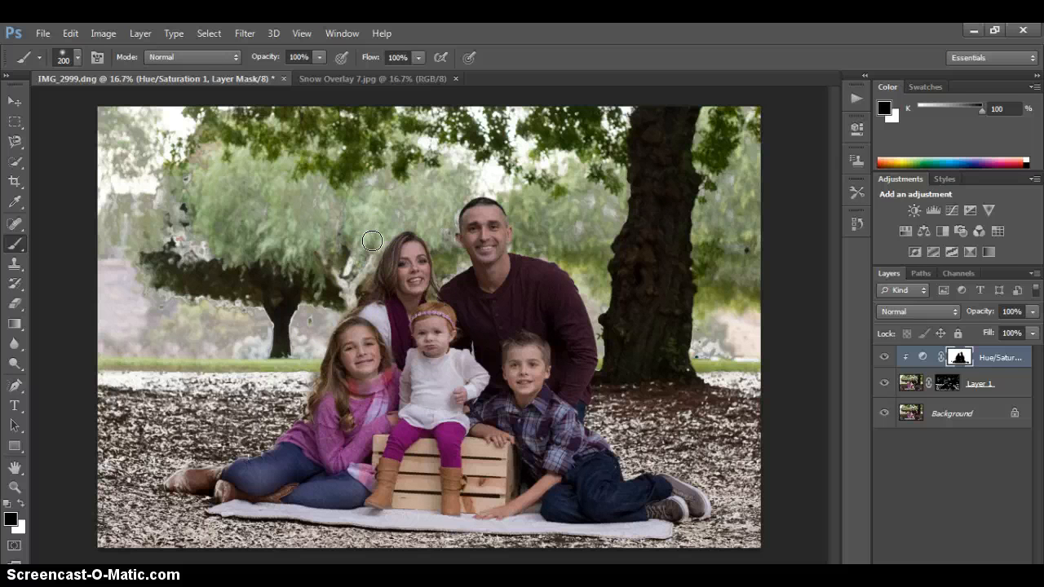
Step: Enlarge the brush to size 900 and paint black on the Hue/Saturation mask over the trees and background behind the family
key(bracketright)
key(bracketright)
key(bracketright)
key(bracketright)
key(bracketright)
key(bracketright)
key(bracketright)
key(bracketright)
click(297, 118)
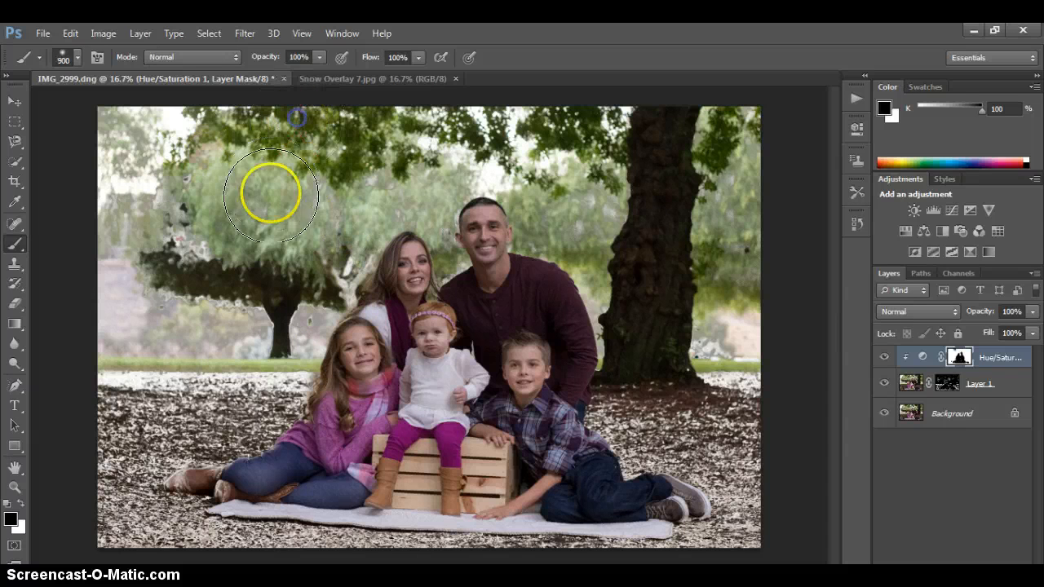
click(268, 210)
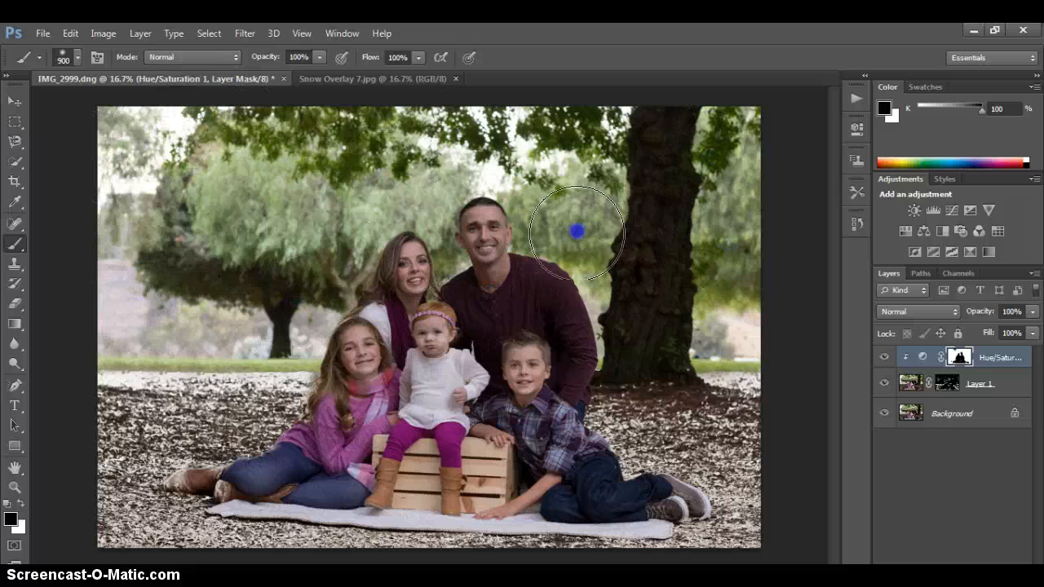
drag(575, 178, 577, 172)
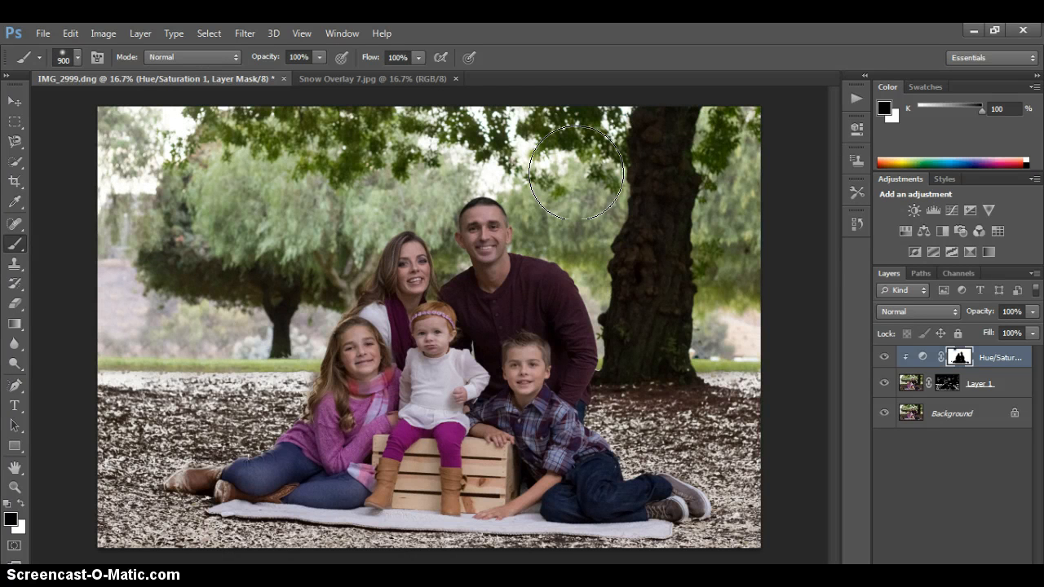
Step: Compare the photo with and without the Hue/Saturation adjustment, and flatten the image into a single Background layer
click(885, 359)
click(884, 359)
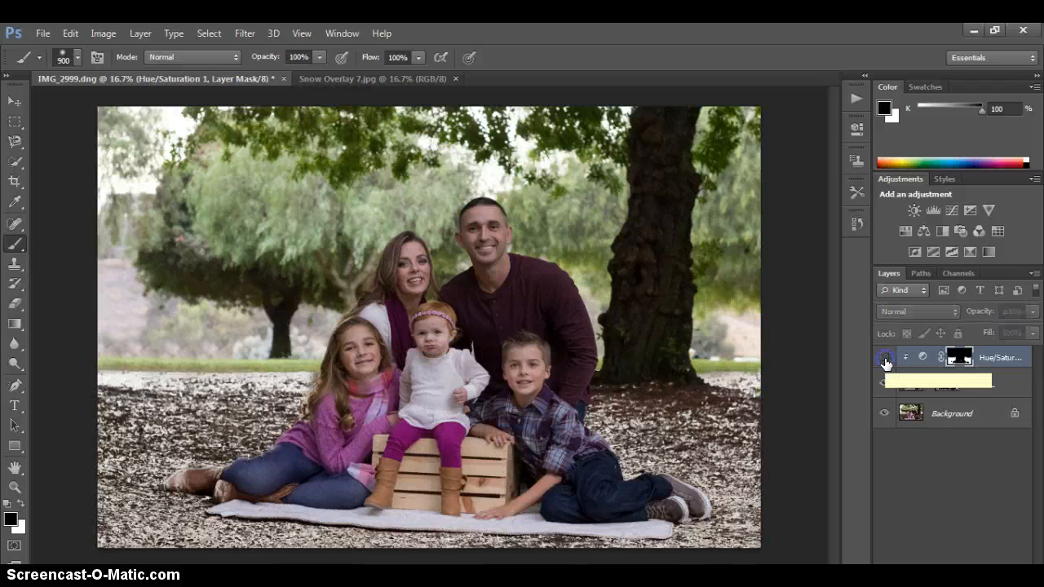
click(884, 358)
click(884, 358)
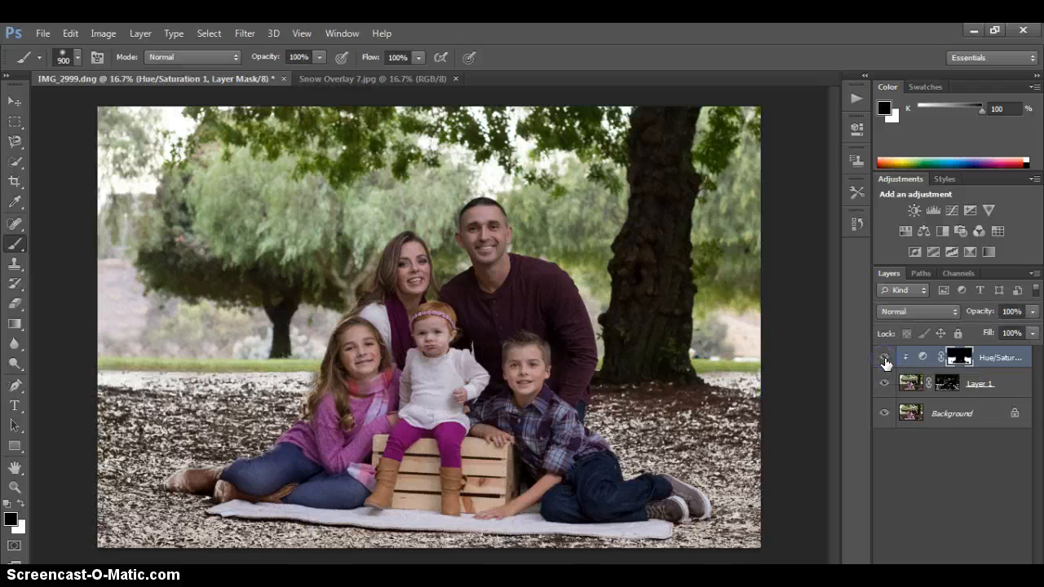
right_click(980, 413)
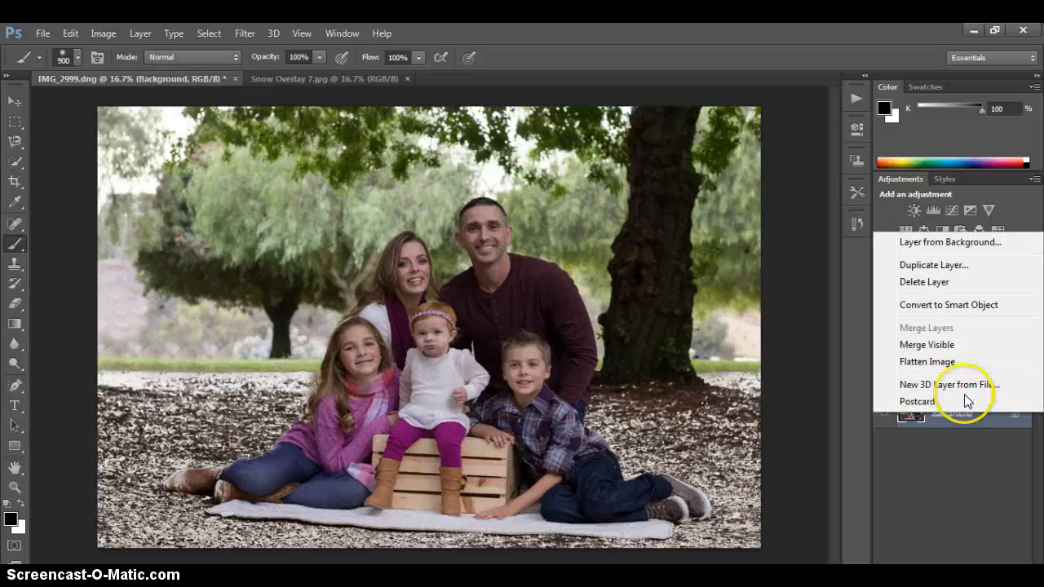
click(968, 361)
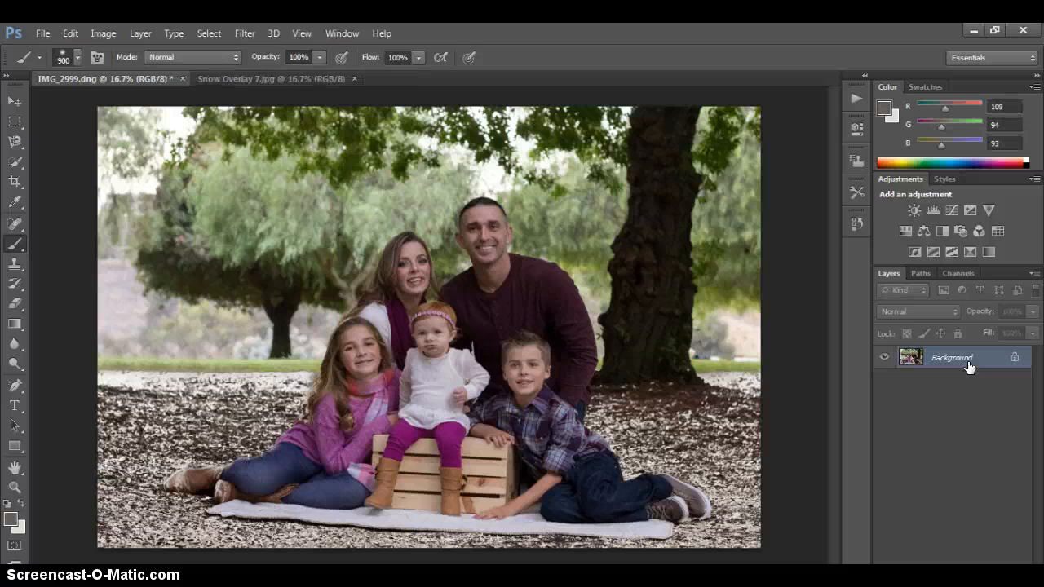
Step: Duplicate the Background layer and select the green grass strip on the copy by sampled color range with fuzziness 62
key(ctrl+j)
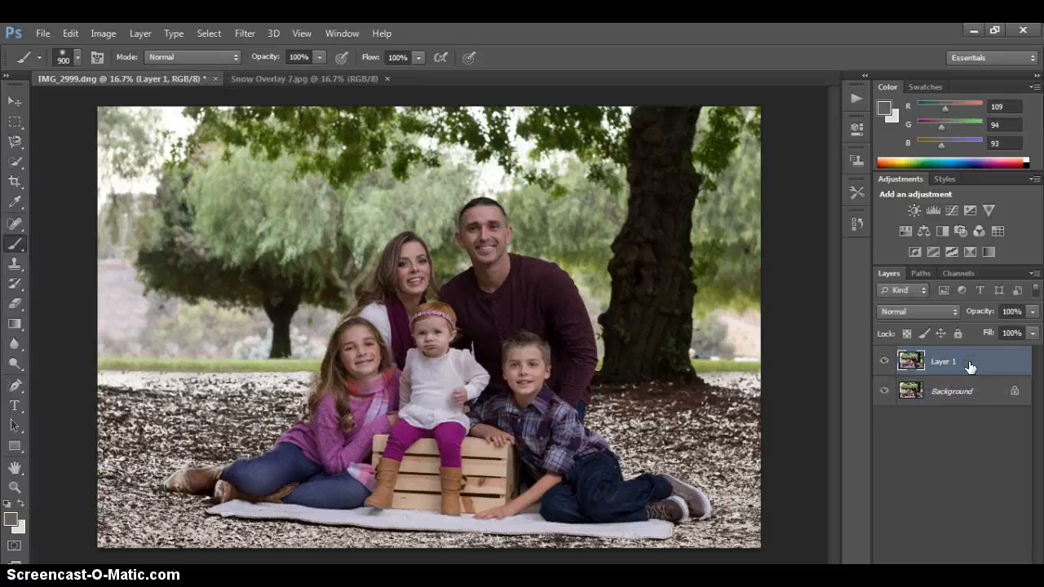
double_click(969, 367)
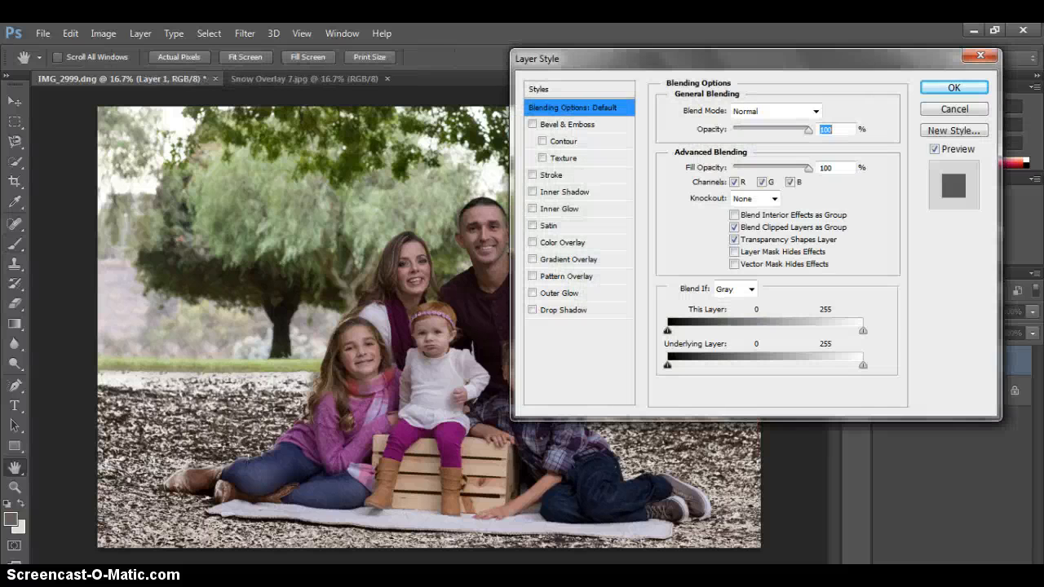
click(964, 108)
click(209, 33)
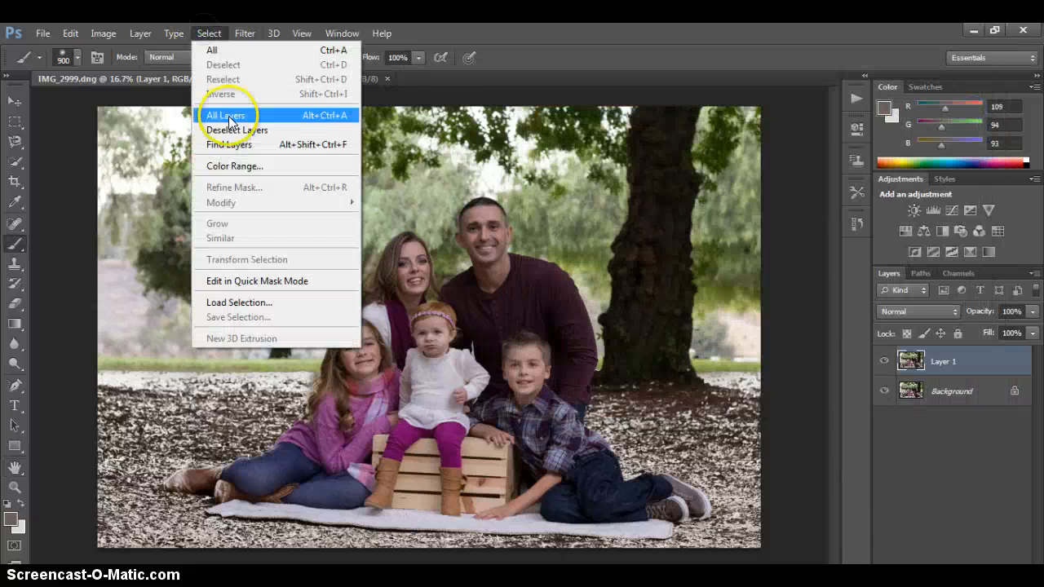
click(242, 166)
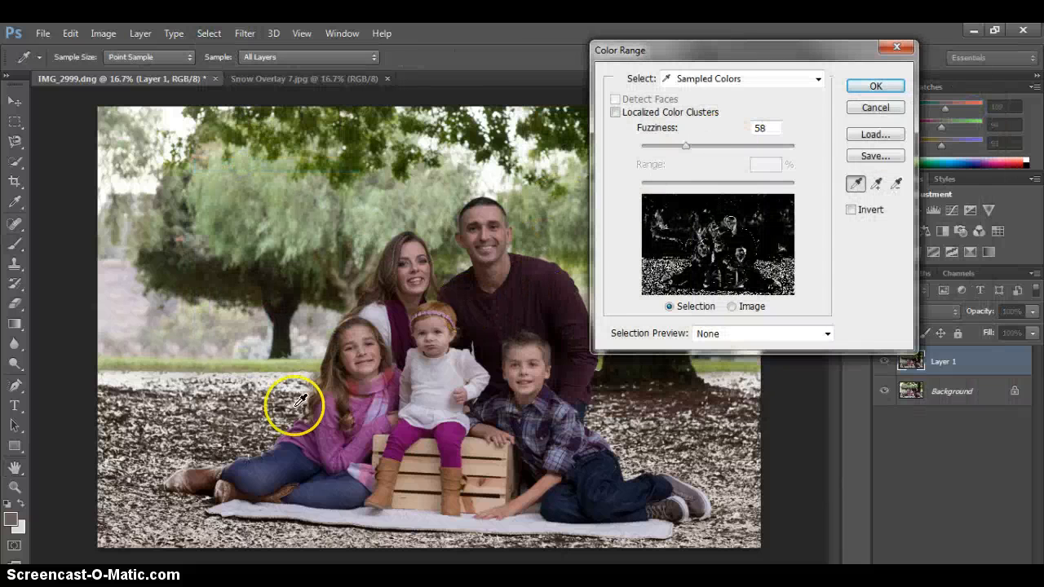
click(239, 364)
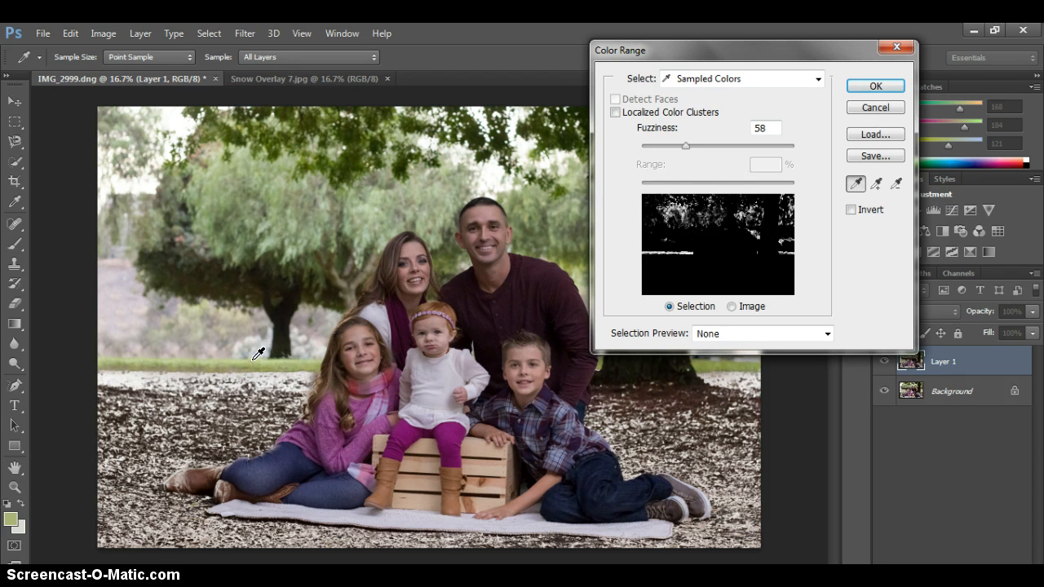
click(277, 364)
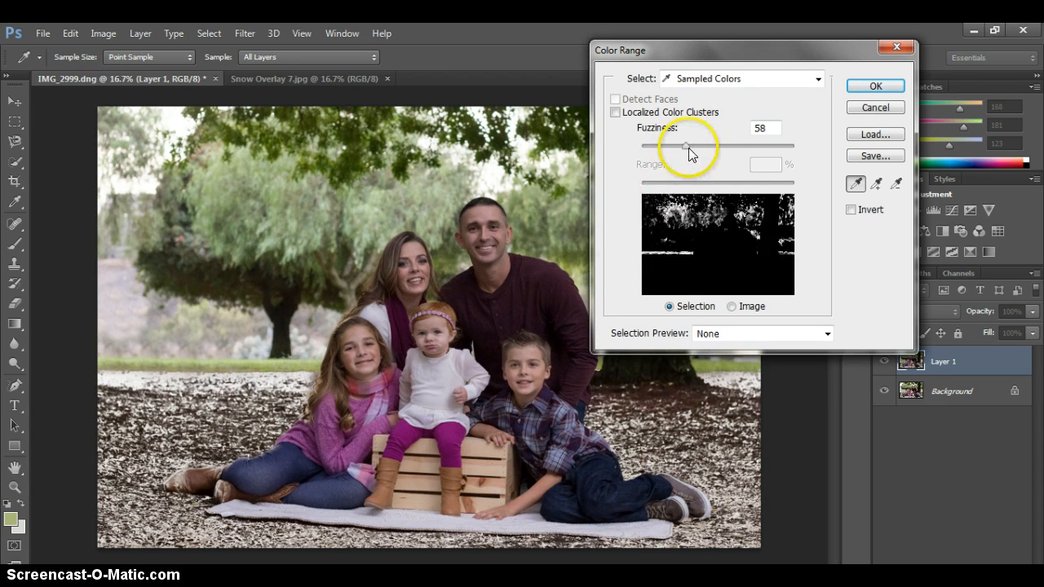
mouse_move(689, 151)
mouse_down()
mouse_move(678, 151)
mouse_move(689, 153)
mouse_up()
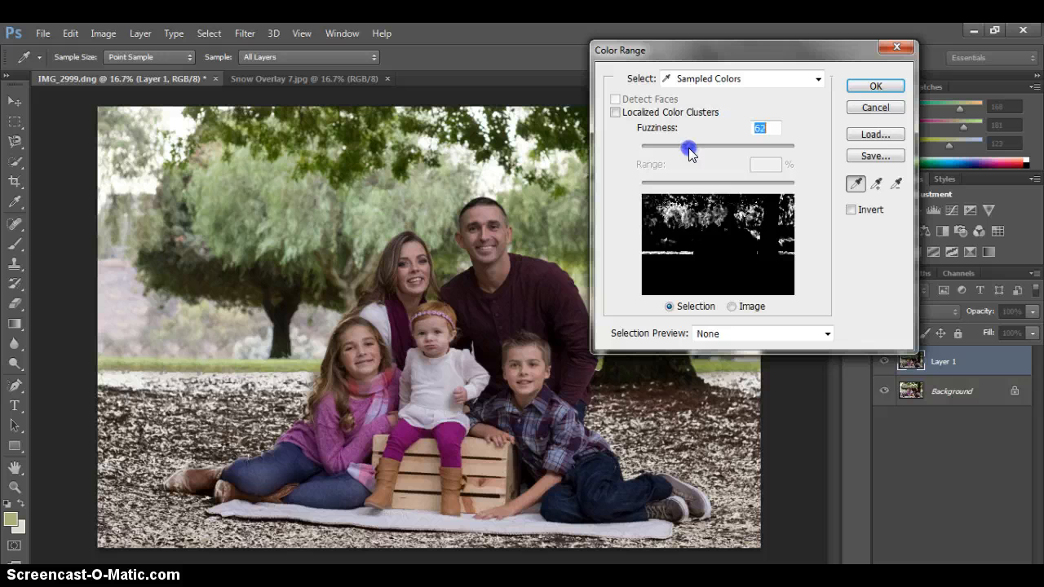
click(866, 87)
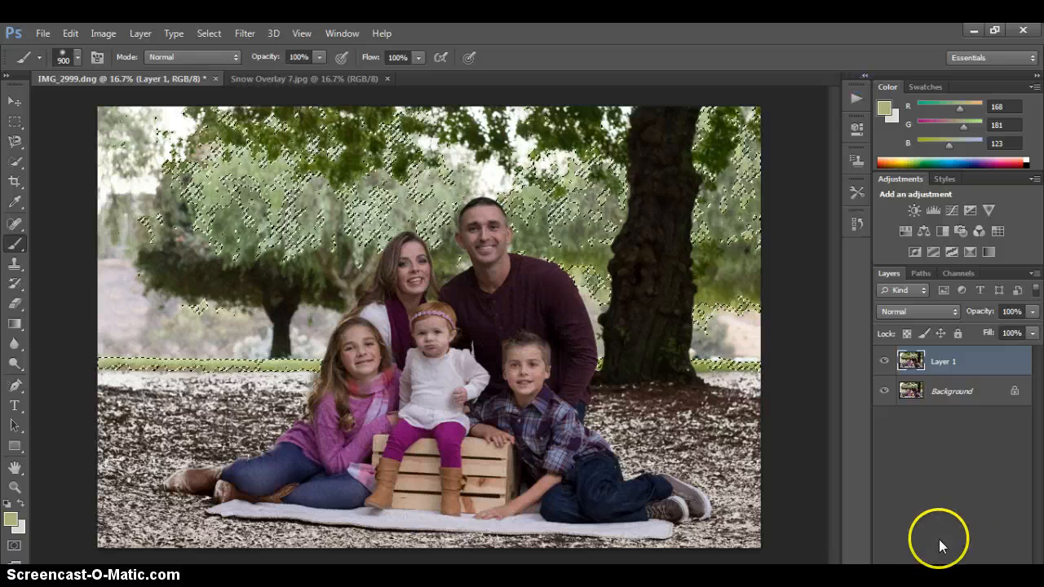
Step: Turn the green selection into a mask on Layer 1 and add a clipped Hue/Saturation adjustment with Lightness +100
click(929, 573)
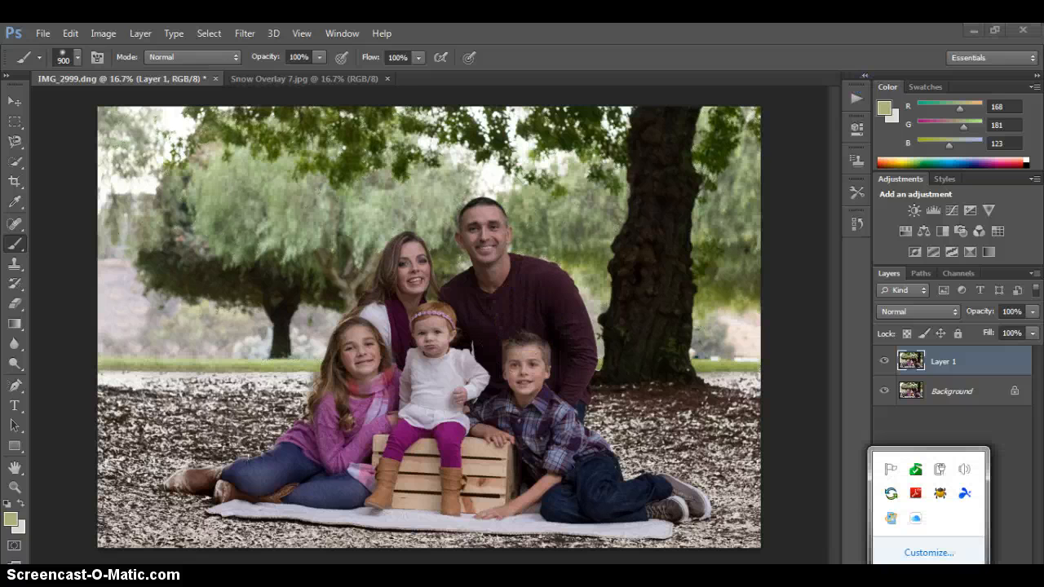
click(871, 408)
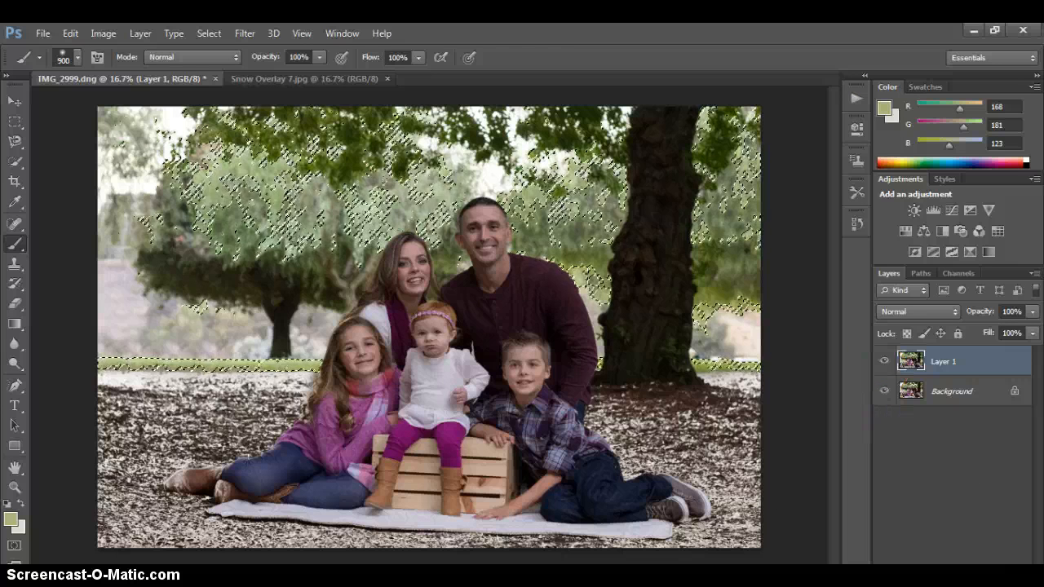
click(931, 571)
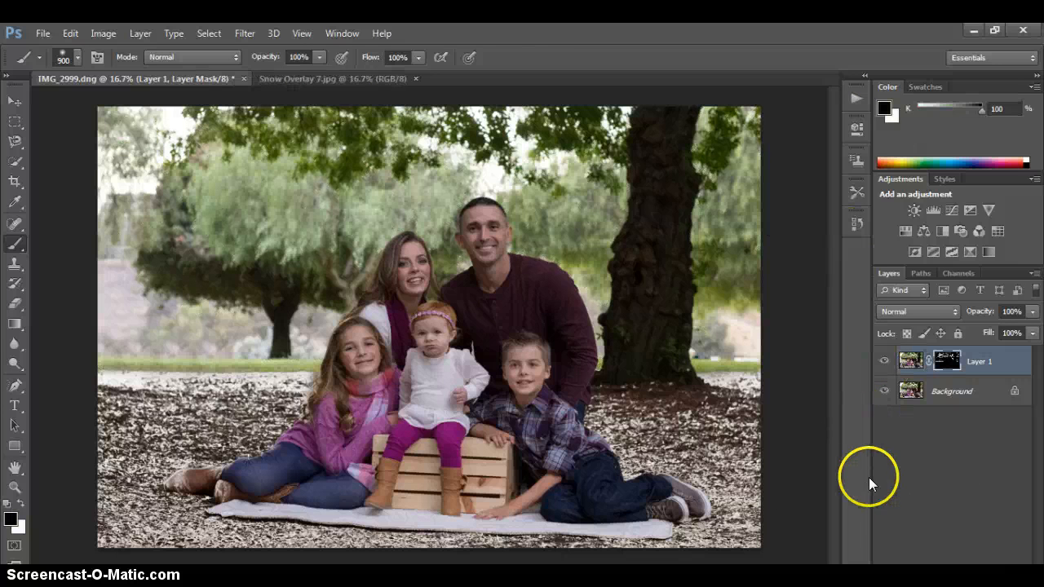
click(906, 230)
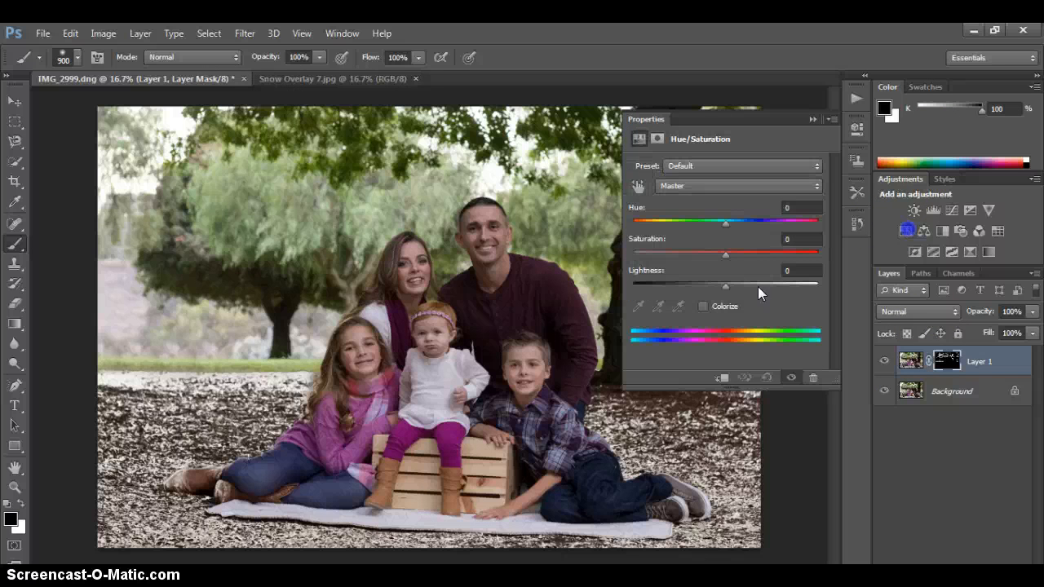
drag(725, 286, 818, 286)
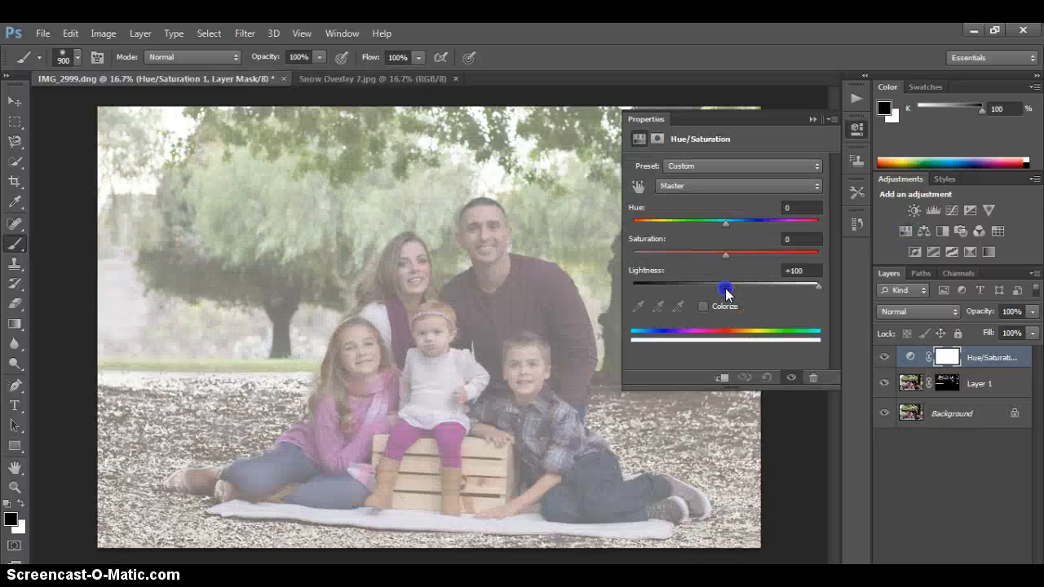
click(722, 377)
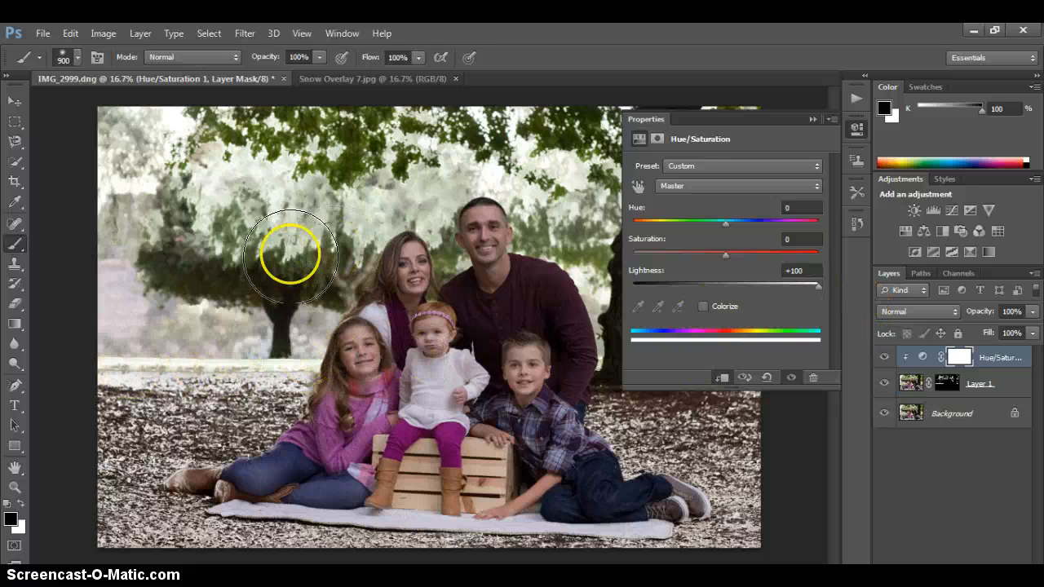
Step: Paint black on the Hue/Saturation mask with the size 900 brush over the trees and foliage above the grass strip
click(855, 131)
mouse_move(302, 209)
mouse_down()
mouse_move(727, 289)
mouse_move(734, 304)
mouse_move(568, 295)
mouse_move(676, 302)
mouse_move(699, 134)
mouse_move(716, 100)
mouse_move(748, 132)
mouse_move(716, 195)
mouse_move(560, 97)
mouse_move(401, 158)
mouse_move(397, 242)
mouse_move(368, 297)
mouse_move(402, 302)
mouse_move(393, 299)
mouse_move(406, 314)
mouse_move(684, 276)
mouse_move(745, 289)
mouse_move(718, 301)
mouse_move(726, 306)
mouse_move(551, 315)
mouse_move(338, 307)
mouse_move(451, 162)
mouse_move(329, 226)
mouse_move(105, 282)
mouse_move(128, 169)
mouse_move(365, 135)
mouse_move(579, 140)
mouse_move(607, 128)
mouse_move(766, 144)
mouse_up()
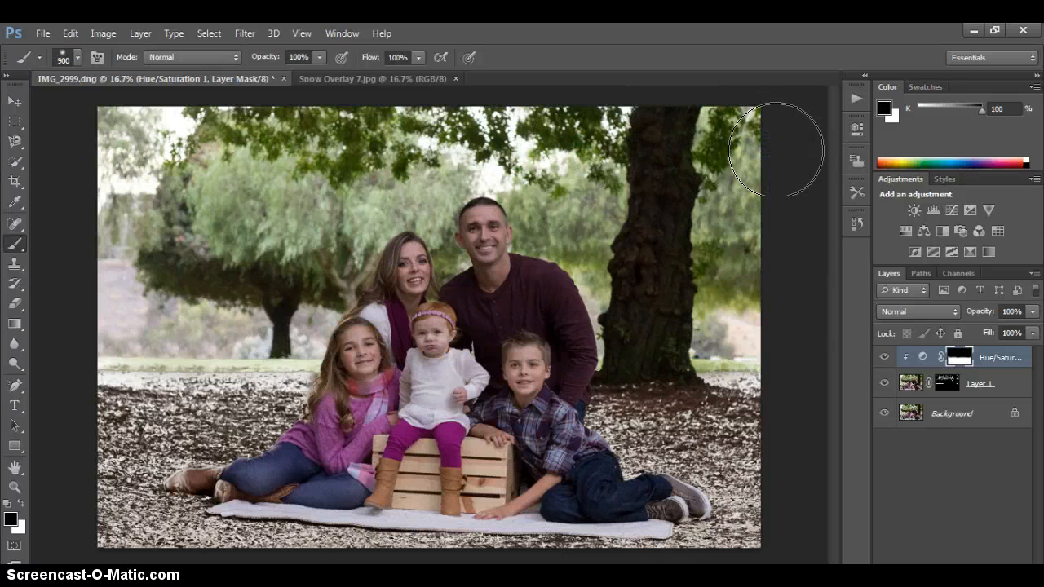
Step: Compare the photo with and without the whitened grass of Layer 1, and flatten the image into a single Background layer
click(884, 383)
click(885, 384)
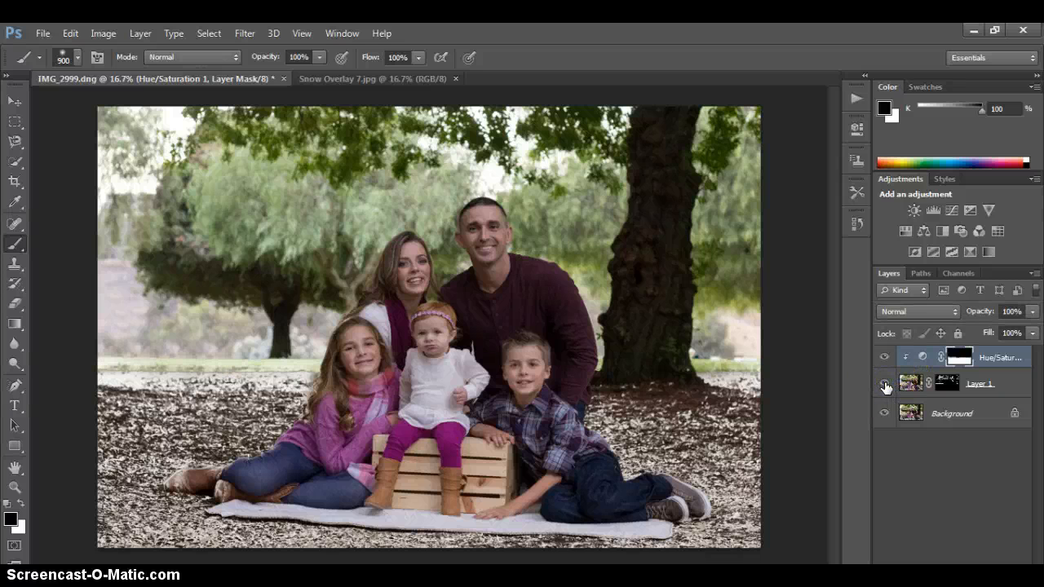
click(884, 384)
click(885, 384)
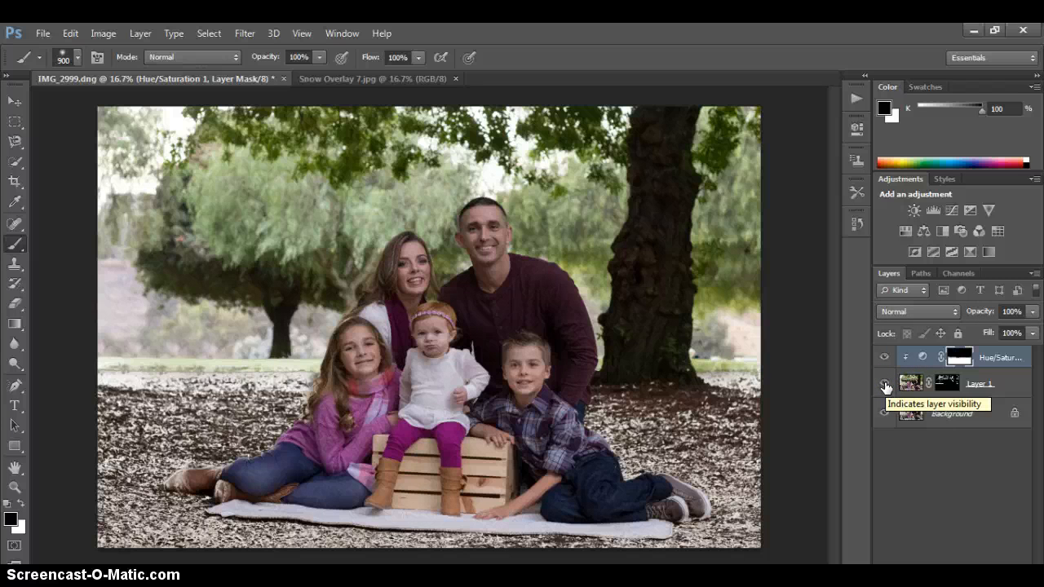
right_click(993, 424)
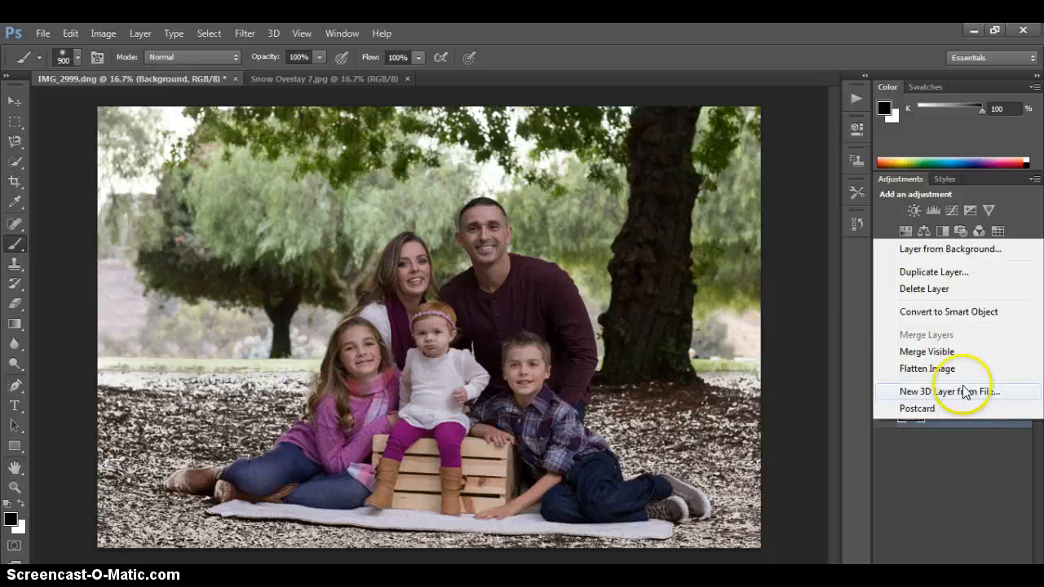
click(965, 369)
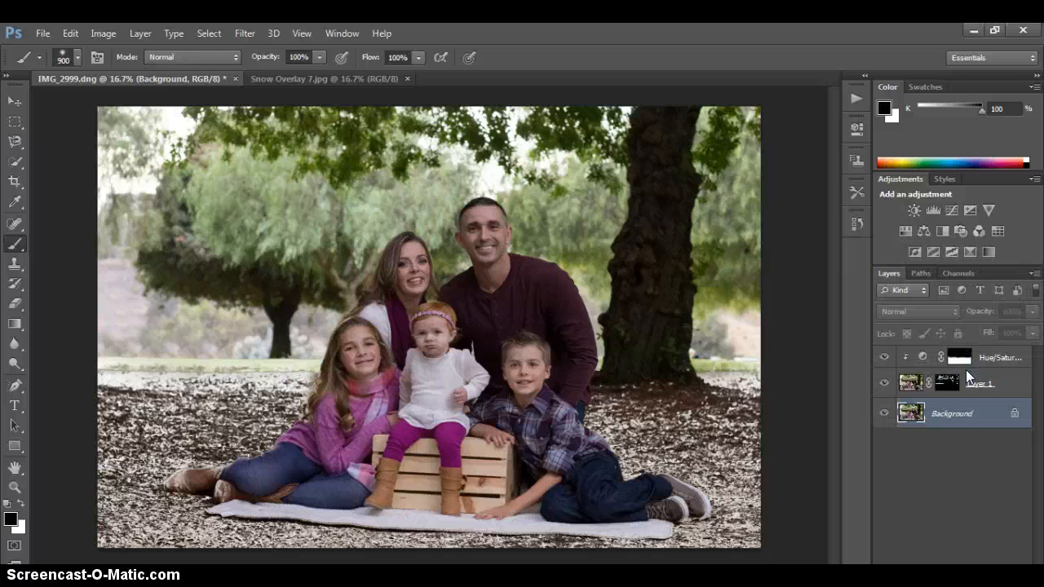
click(952, 364)
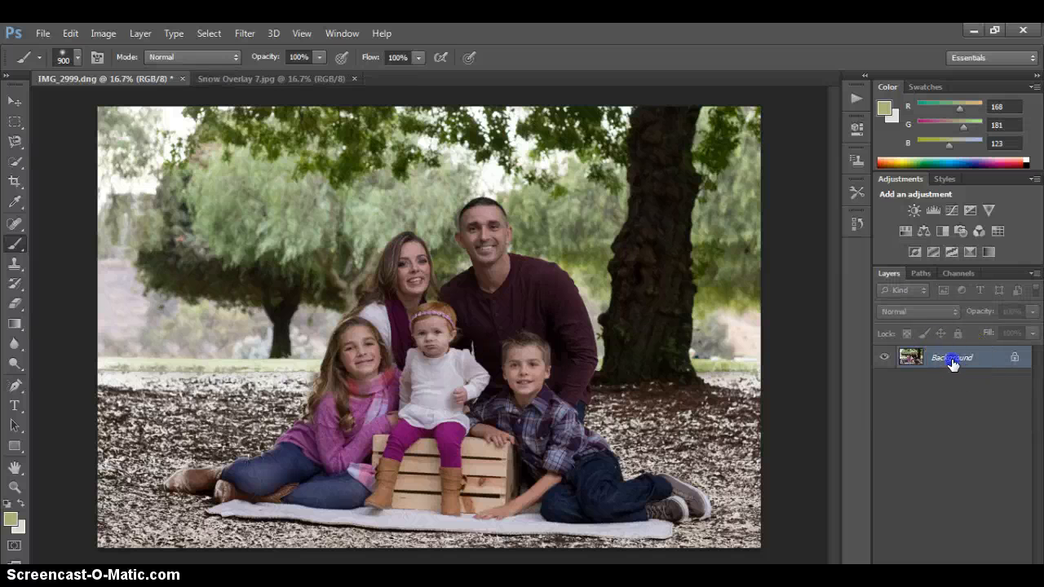
Step: Add a Levels adjustment layer with black input 27, midtones about 1.28 and white input 249
click(932, 209)
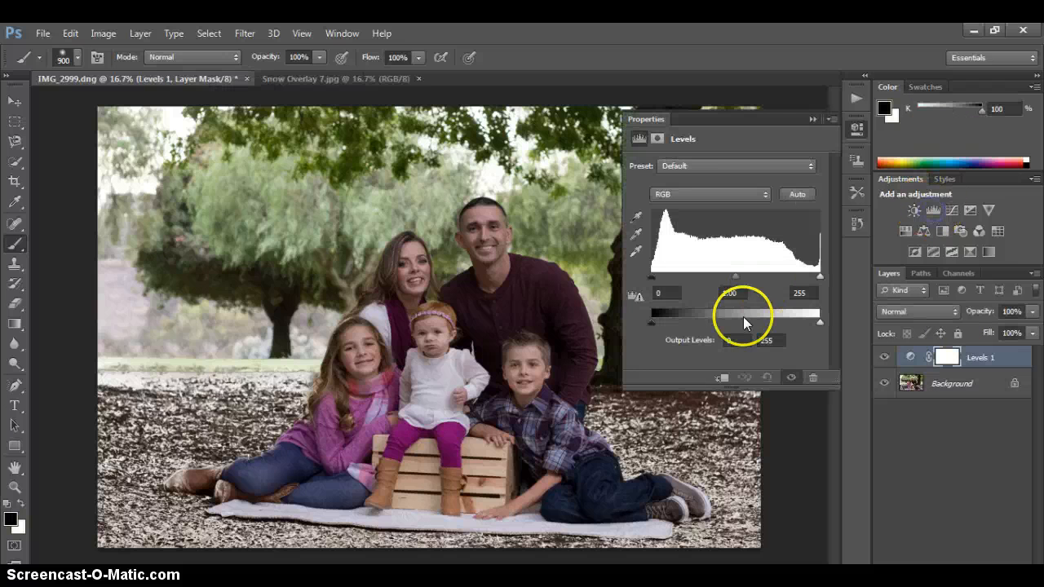
drag(651, 276, 652, 281)
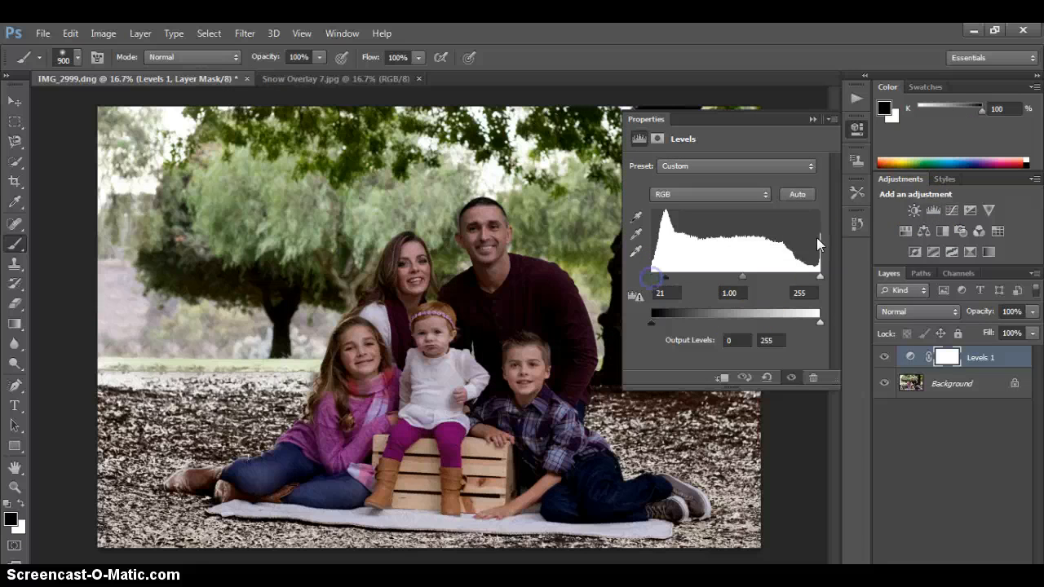
drag(743, 277, 743, 283)
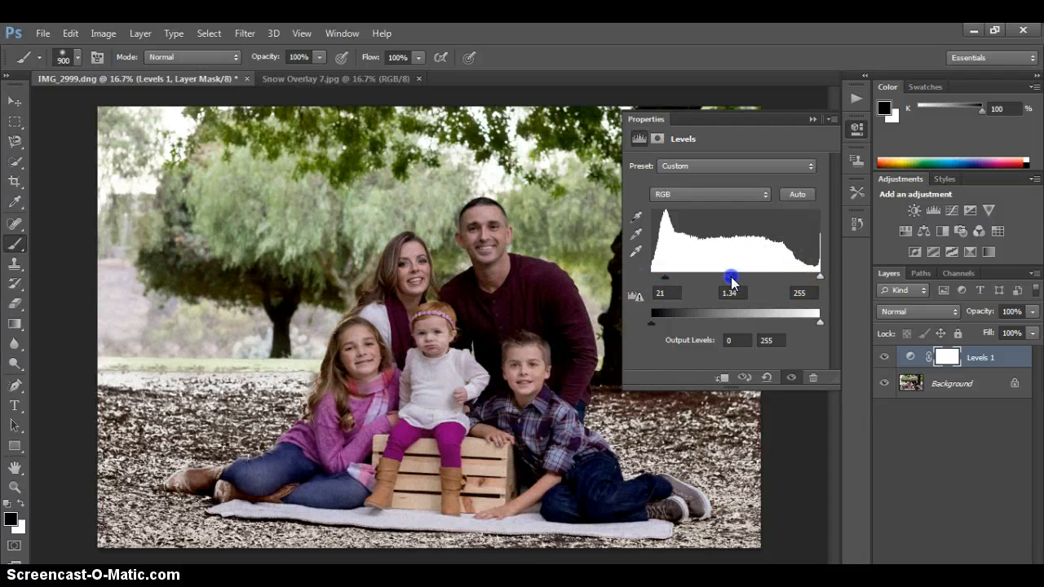
drag(819, 276, 818, 280)
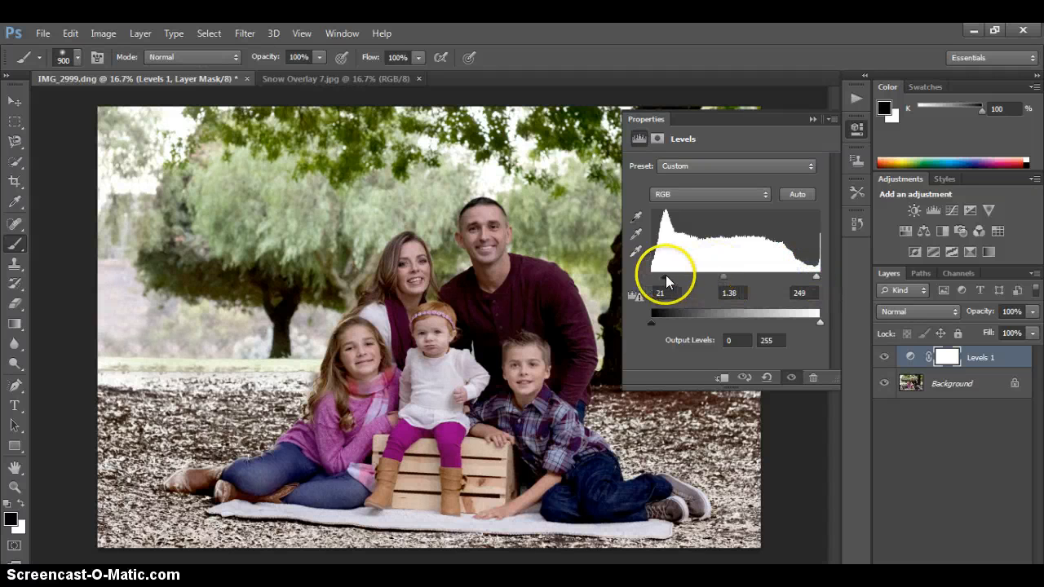
drag(666, 280, 680, 281)
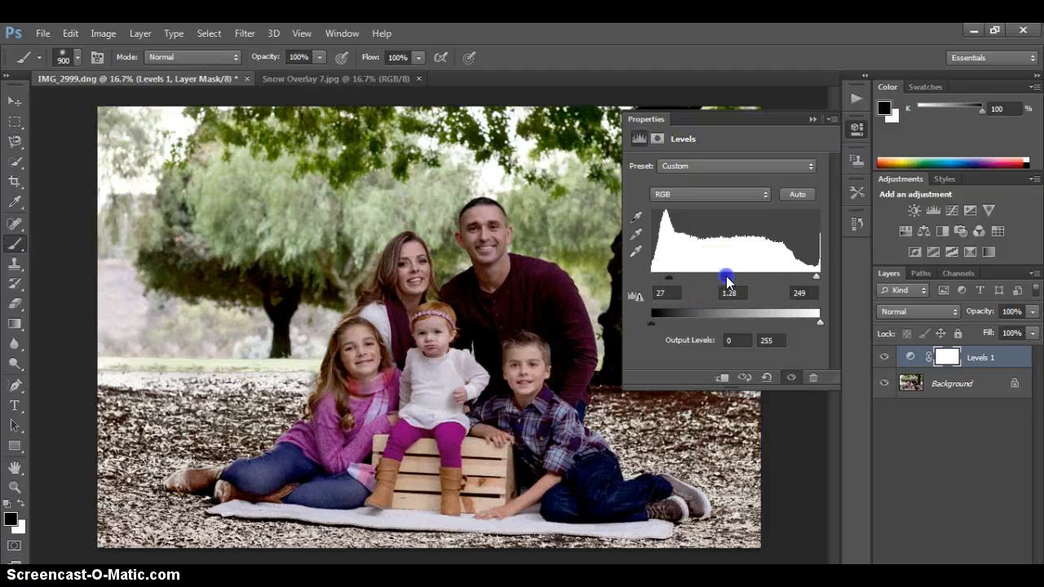
click(856, 131)
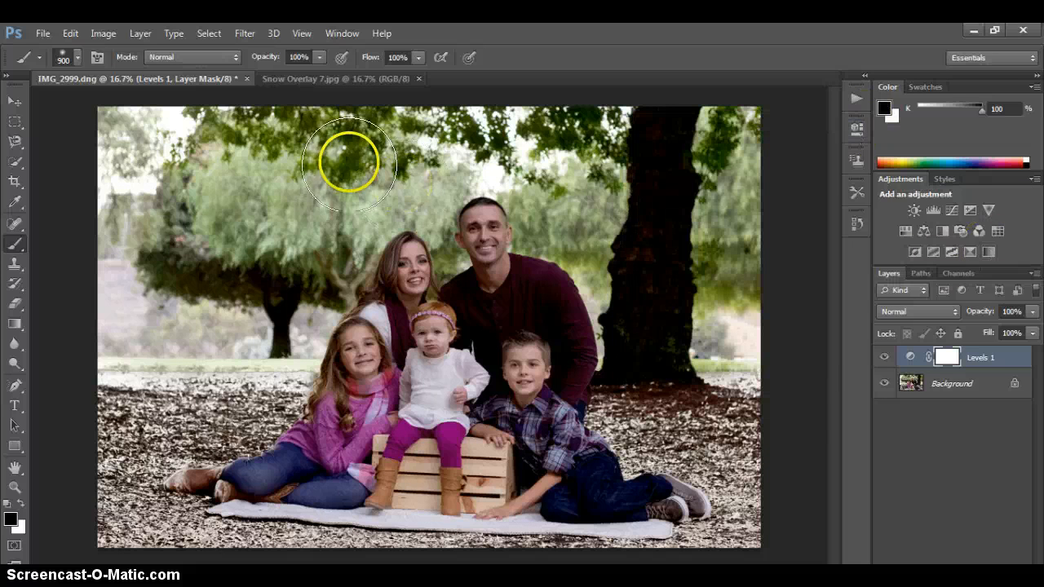
Step: Copy the snow image from Snow Overlay 7.jpg into the IMG_2999.dng photo as a new layer with the Move tool
click(354, 78)
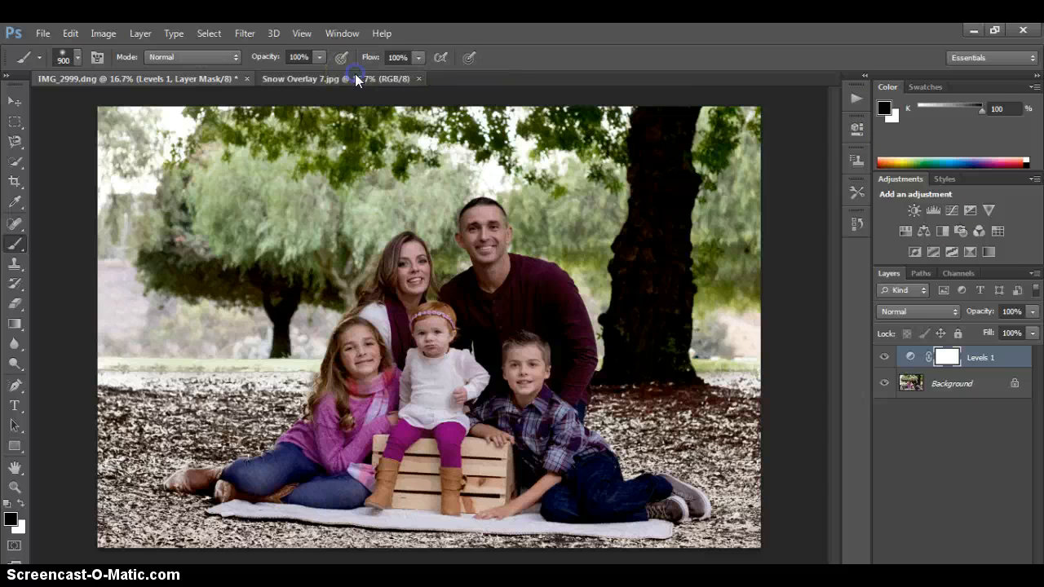
click(13, 102)
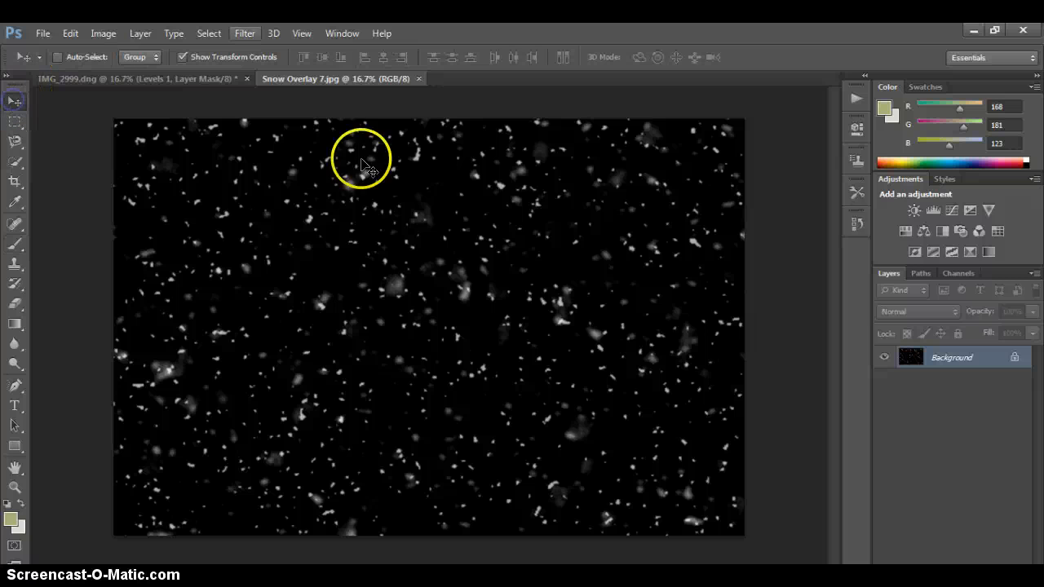
drag(310, 303, 386, 328)
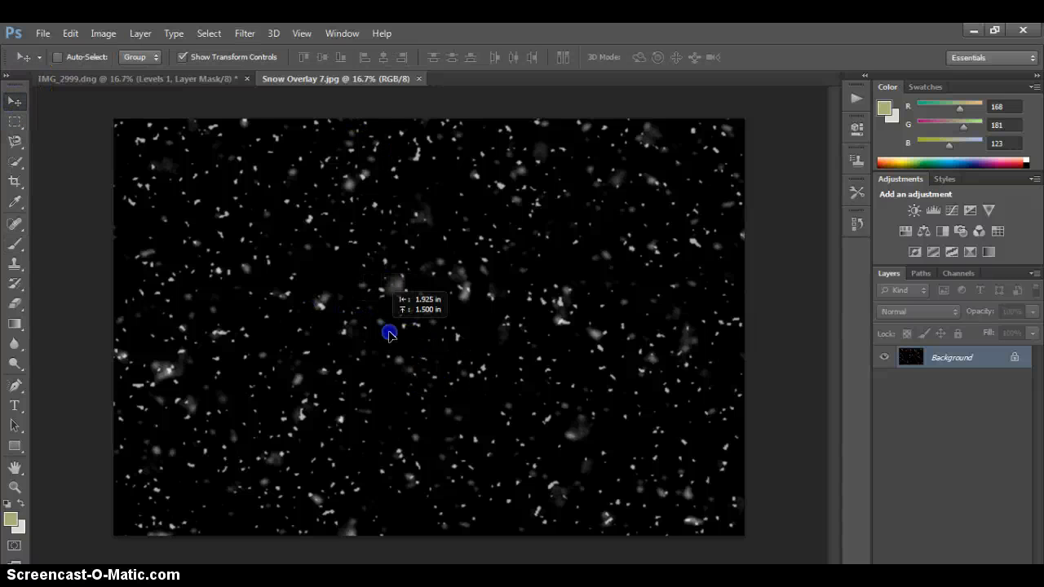
click(520, 249)
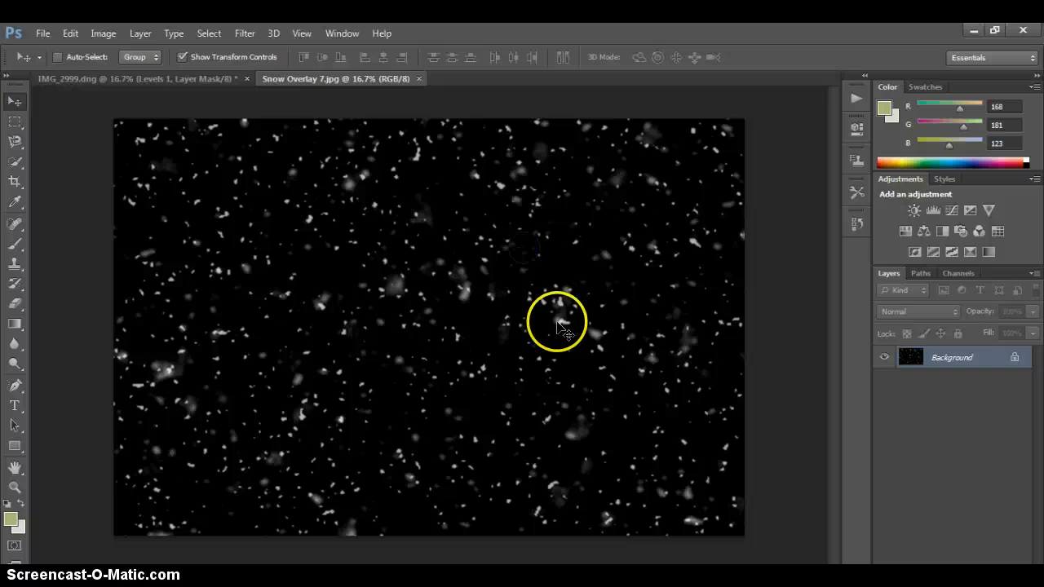
drag(557, 321, 470, 345)
Step: Scale the snow layer to about 105.19% width and 105.88% height to cover the photo, and place it below Levels 1
drag(724, 522, 759, 546)
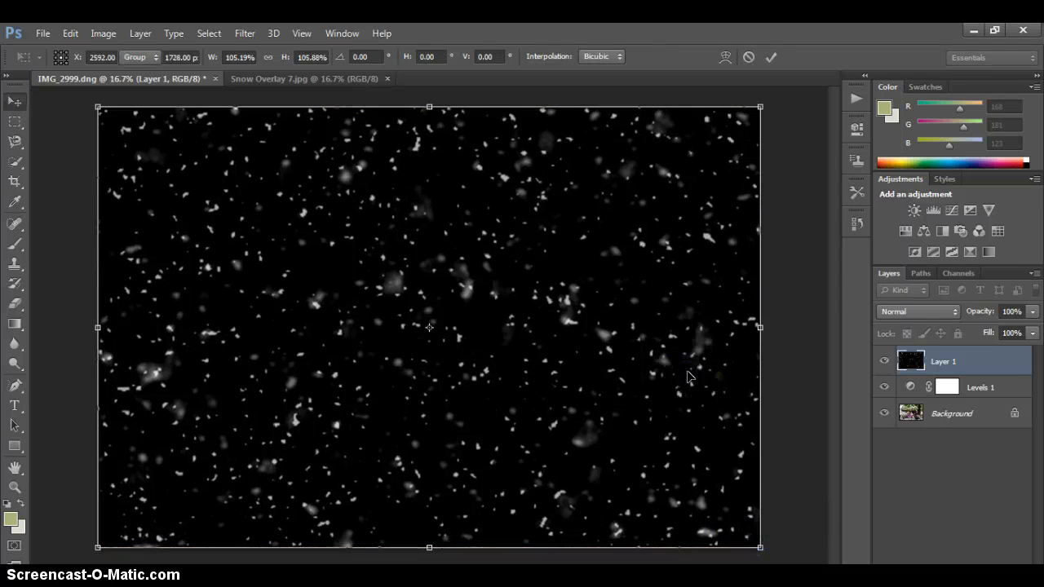
key(Return)
drag(997, 359, 1007, 392)
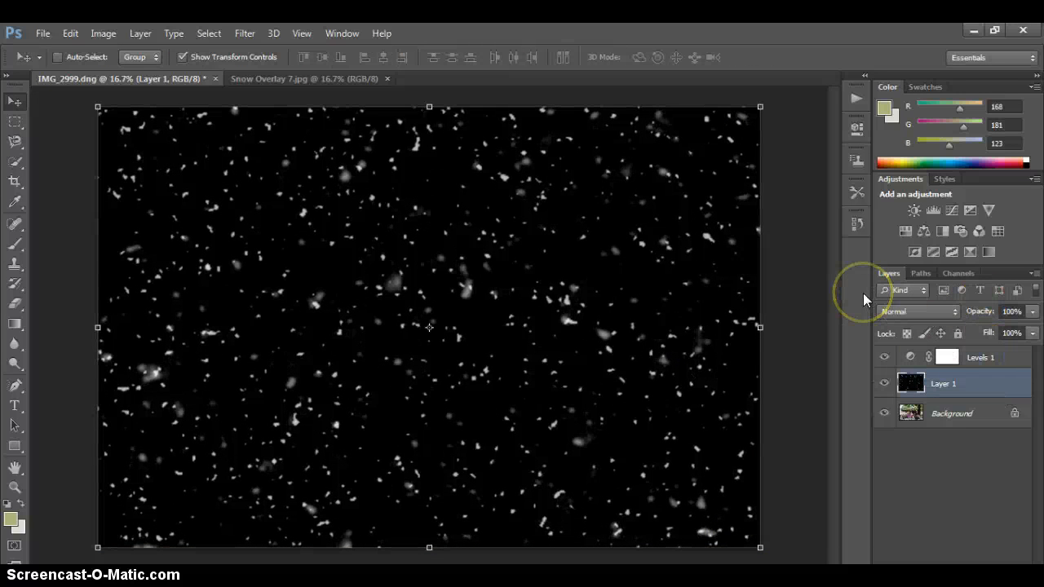
Step: Open the blending options of the snow layer and set its blend mode to Lighten
double_click(913, 383)
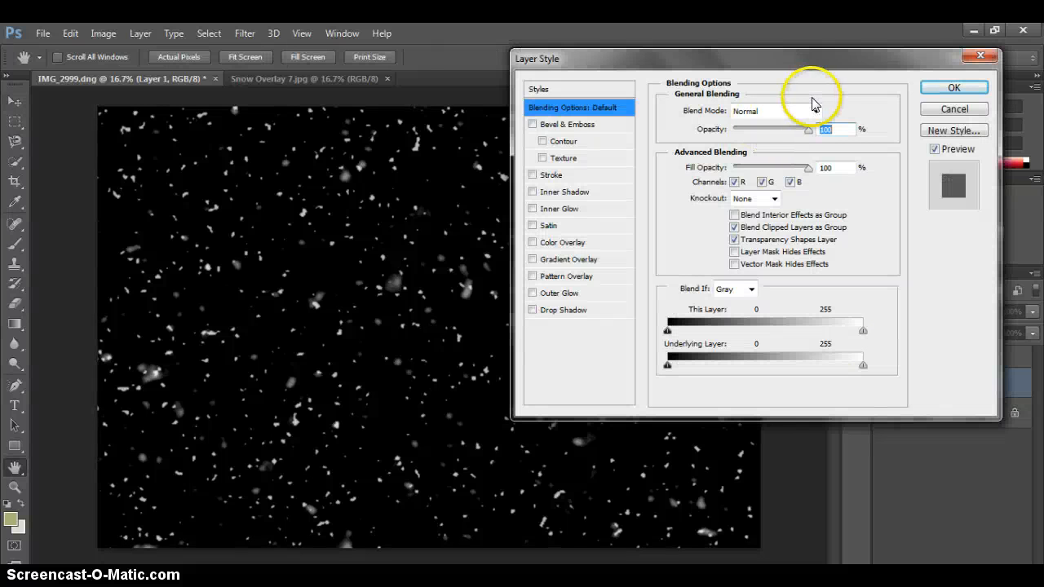
click(818, 113)
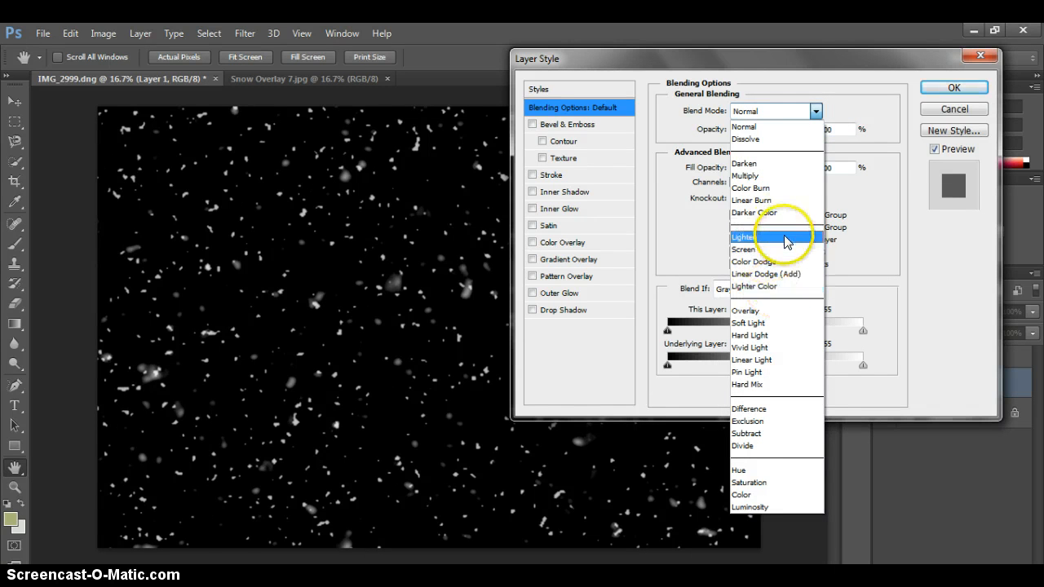
click(786, 237)
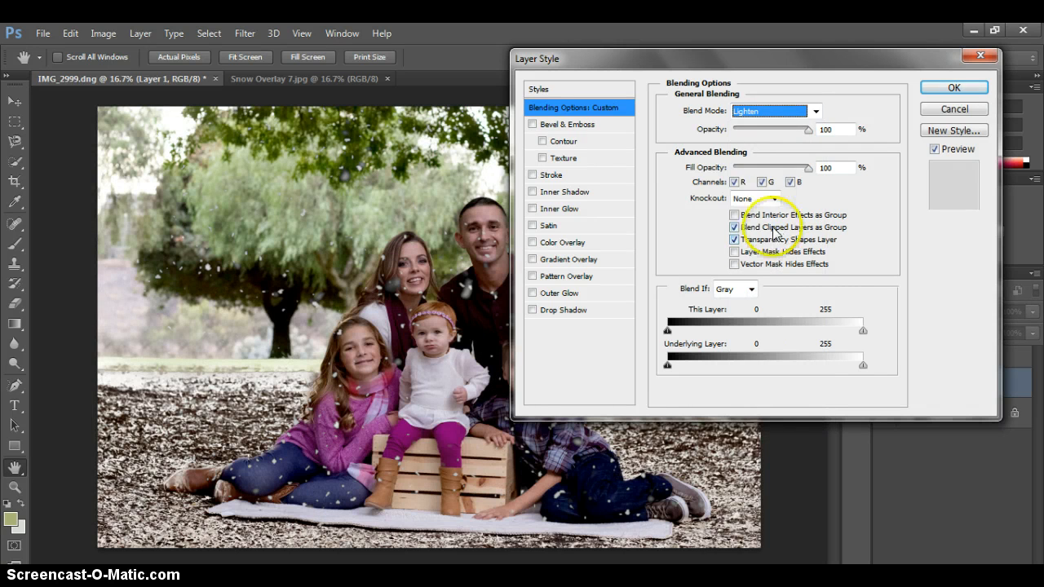
Step: Try the Screen, Color Dodge and Lighter Color blend modes on the snow layer
click(808, 111)
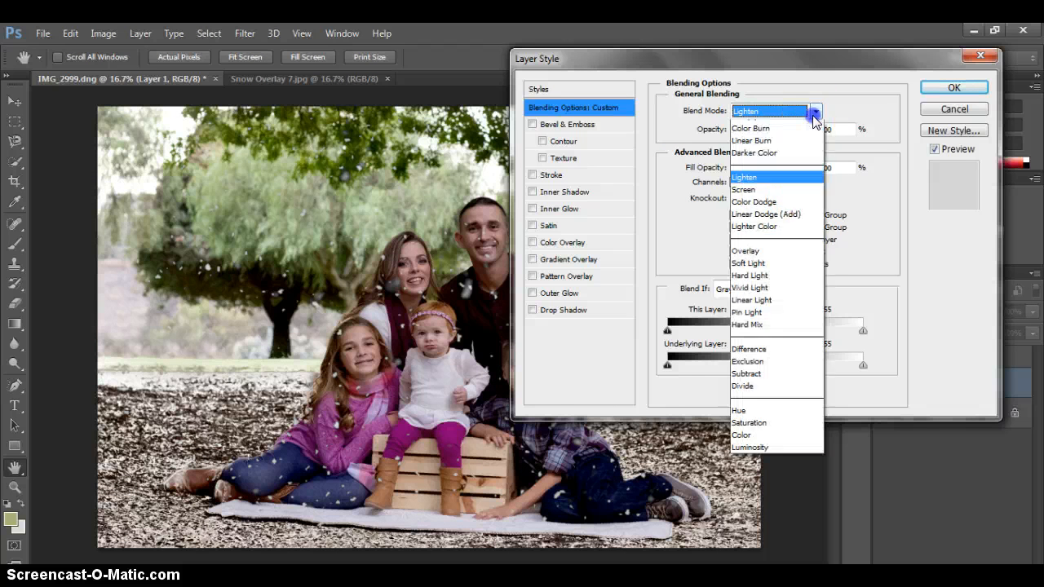
click(785, 254)
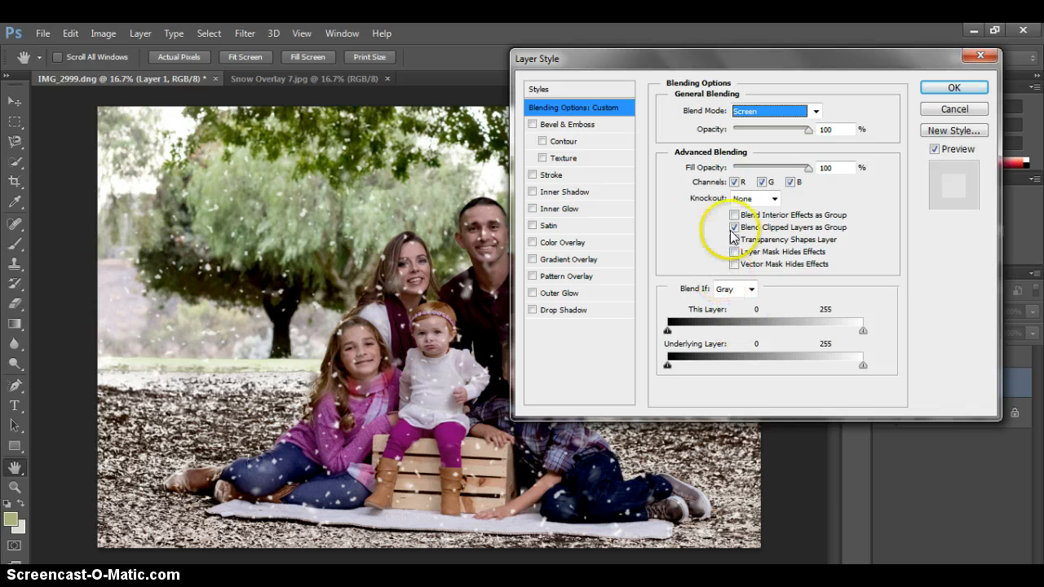
click(815, 111)
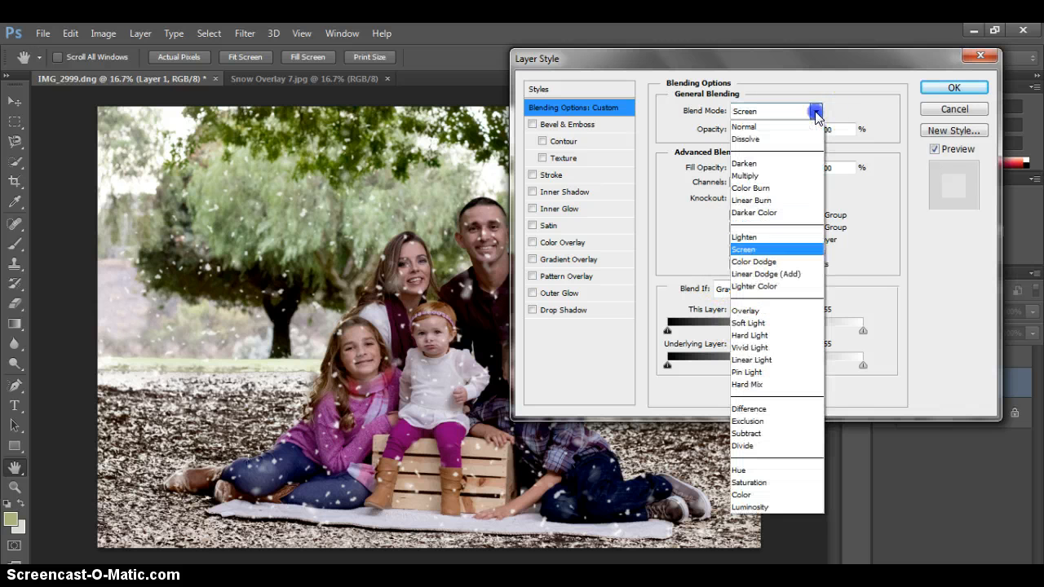
click(776, 258)
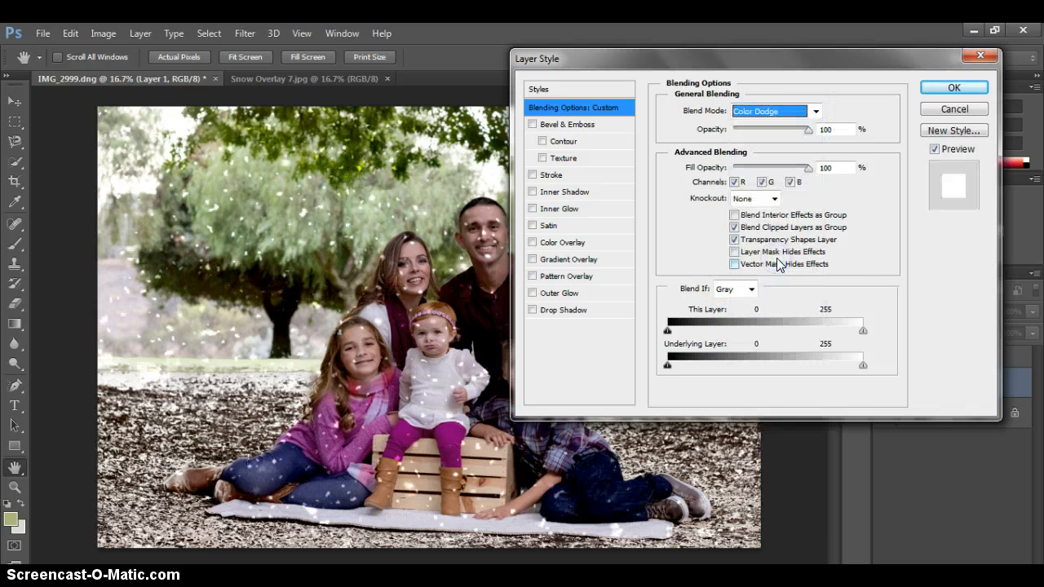
click(803, 112)
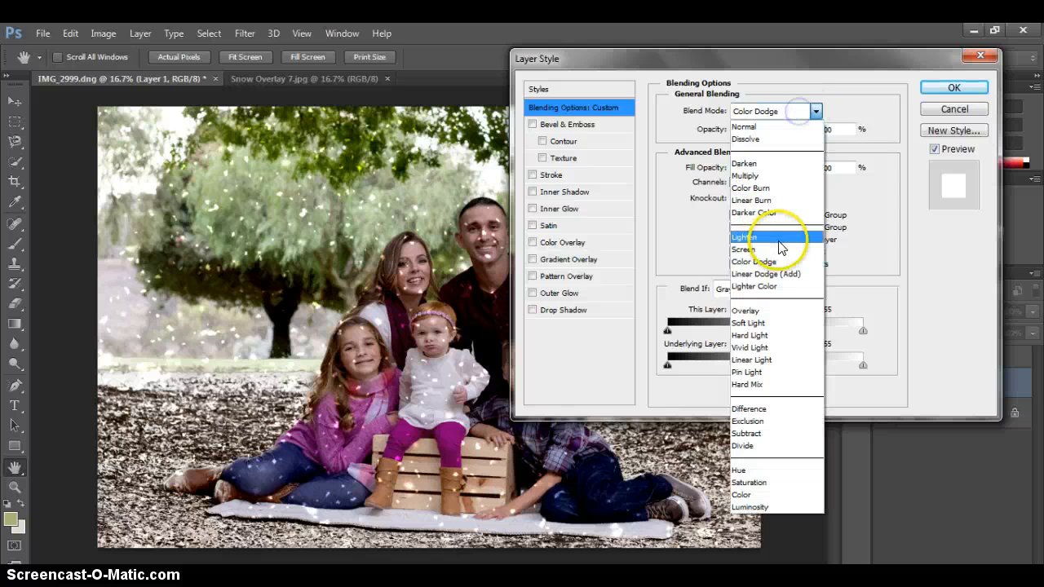
click(779, 286)
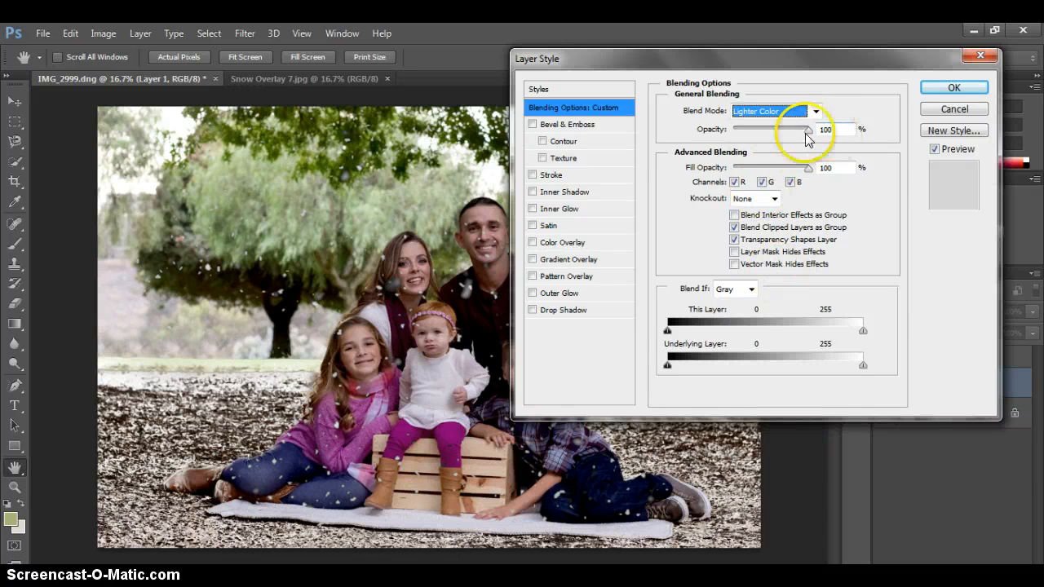
Step: Return the snow layer's blend mode to Lighten and apply the layer style
click(778, 110)
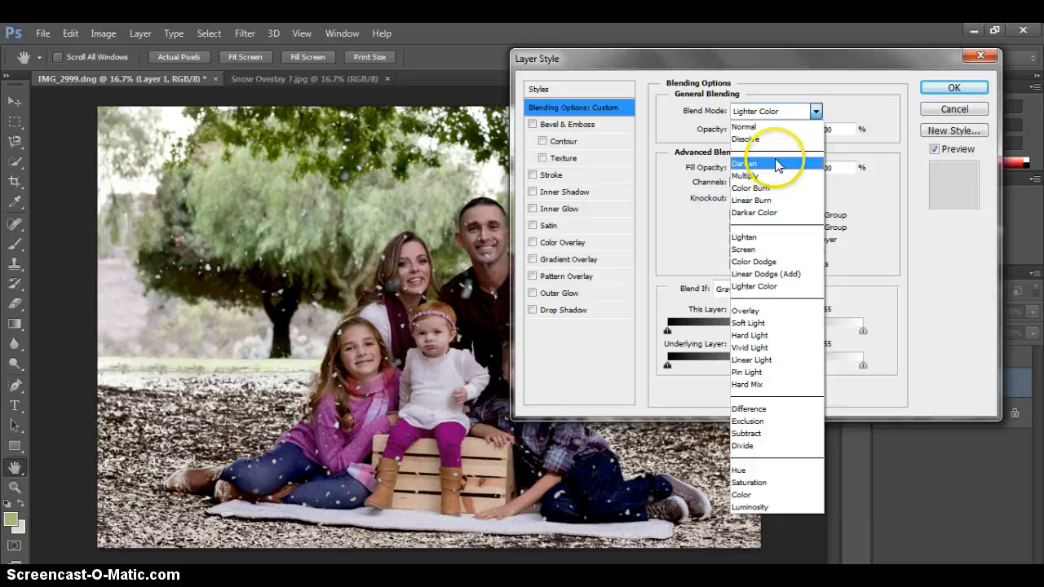
click(764, 237)
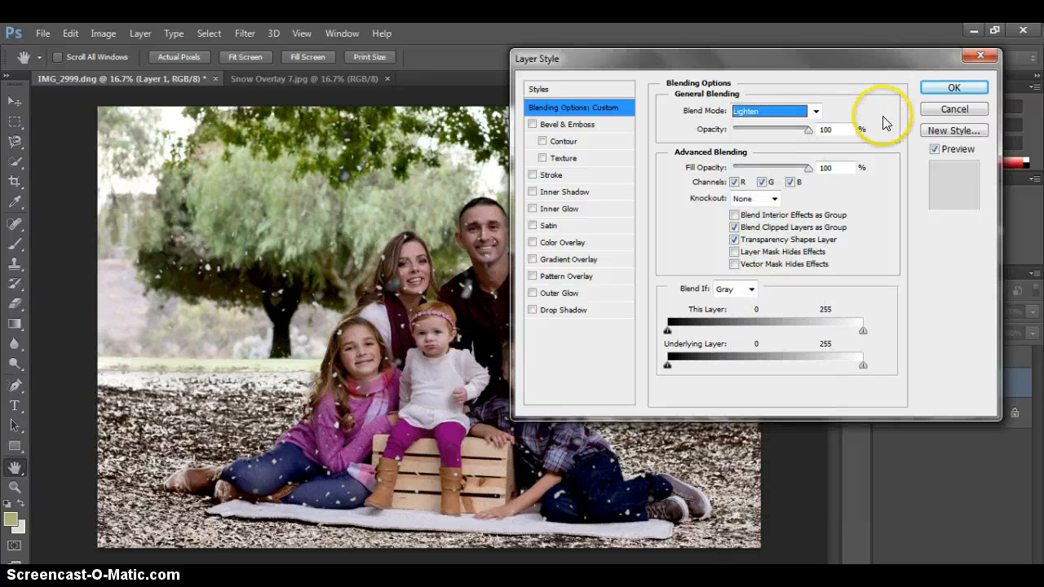
click(950, 89)
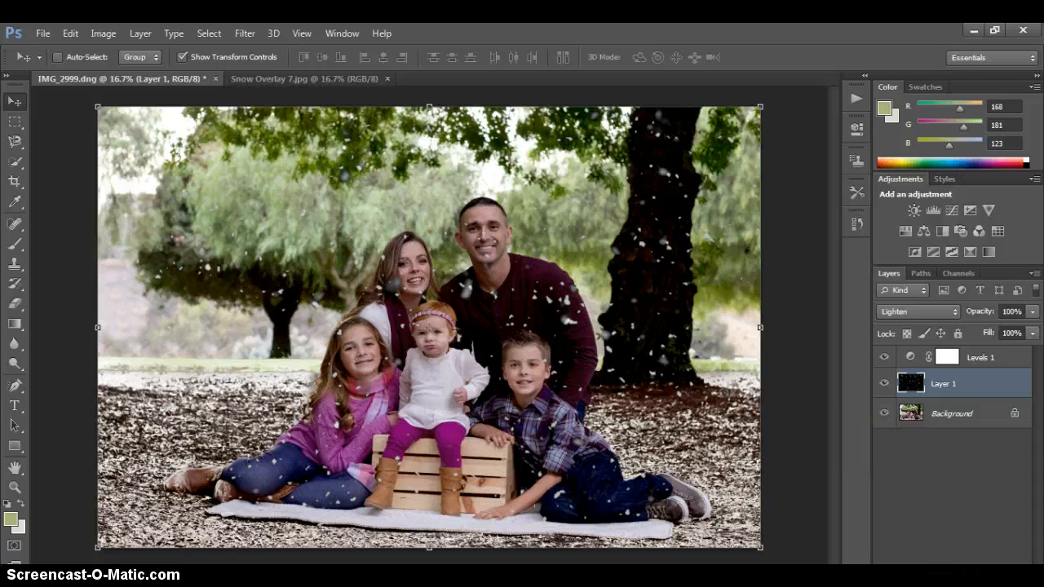
Step: Mask the snow off the five faces with the size 400 black brush on a new Layer 1 mask, and compare with the layer hidden
click(934, 573)
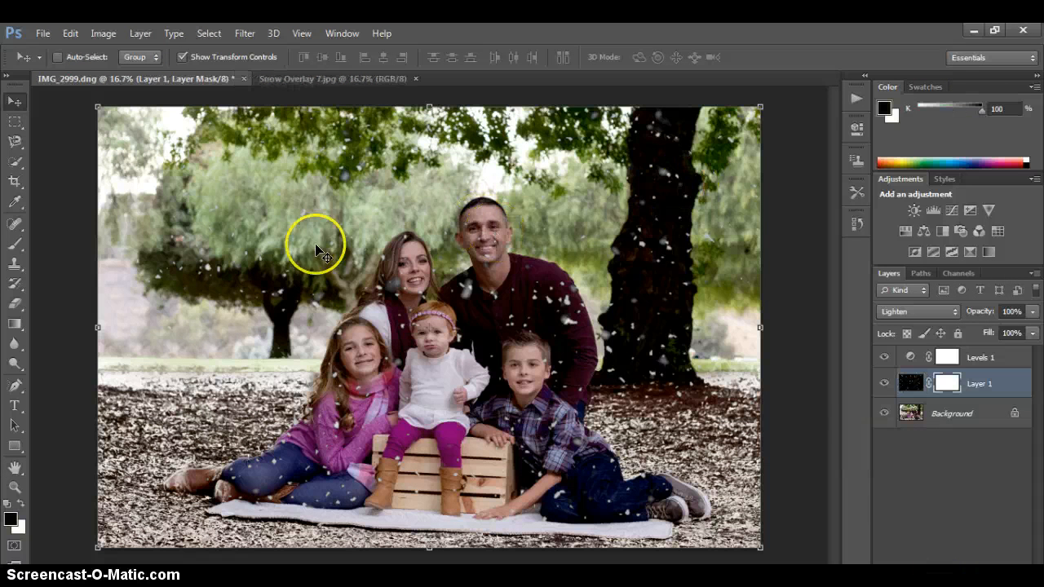
click(14, 243)
key(bracketleft)
key(bracketleft)
key(bracketleft)
key(bracketleft)
key(bracketleft)
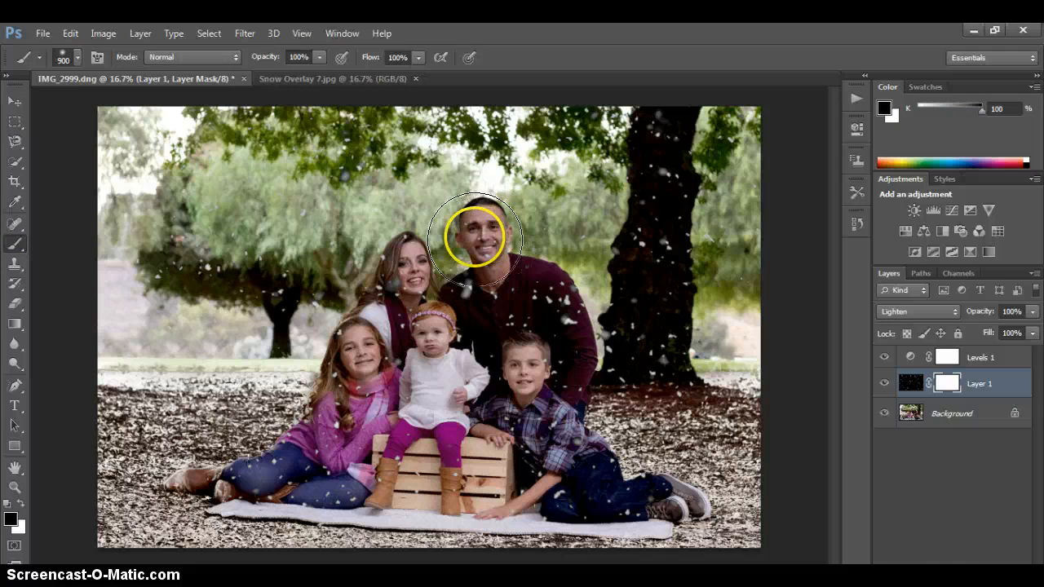
drag(474, 236, 481, 241)
drag(414, 261, 409, 275)
drag(360, 352, 356, 359)
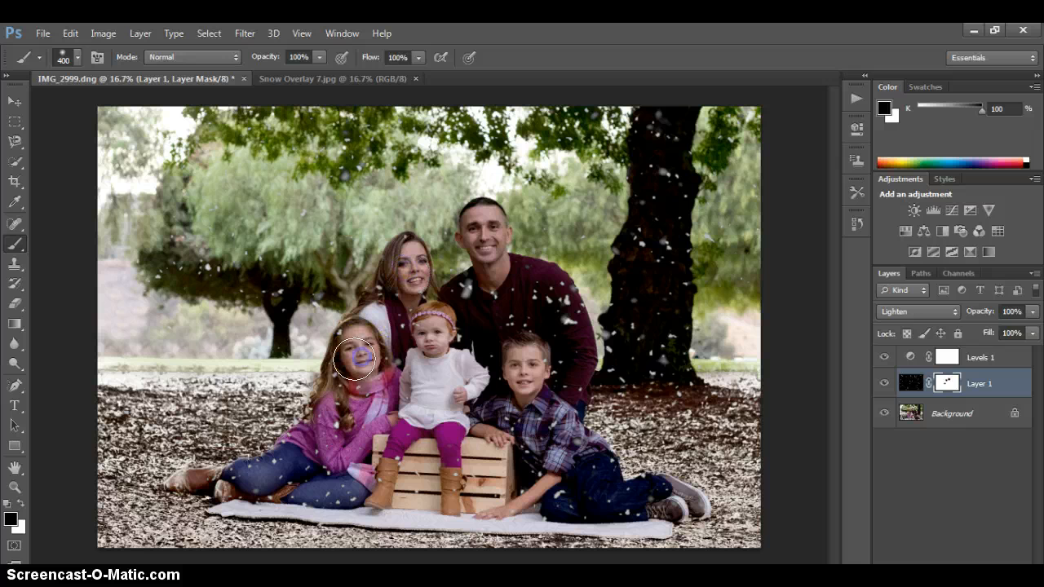
drag(429, 343, 425, 343)
drag(517, 368, 524, 368)
click(884, 383)
click(884, 383)
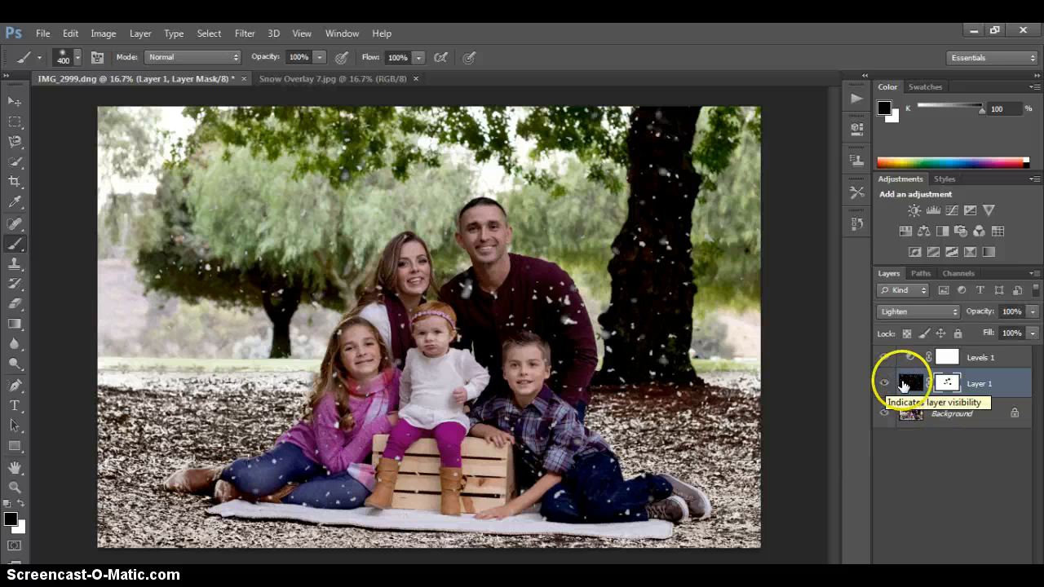
Step: Add a gradient fill layer above Levels 1 using the Foreground to Transparent preset, with the gradient reversed
click(991, 356)
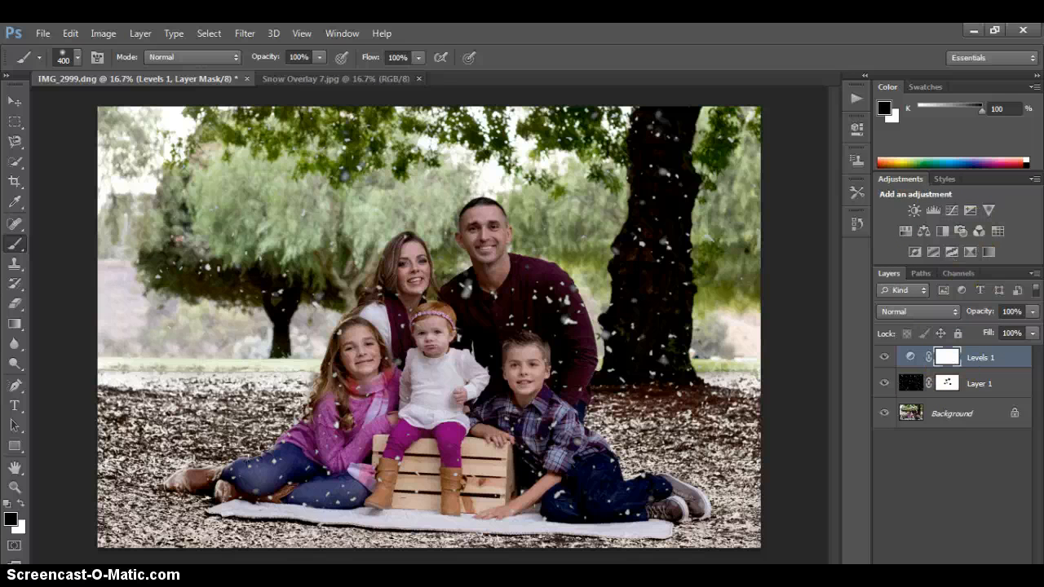
click(952, 574)
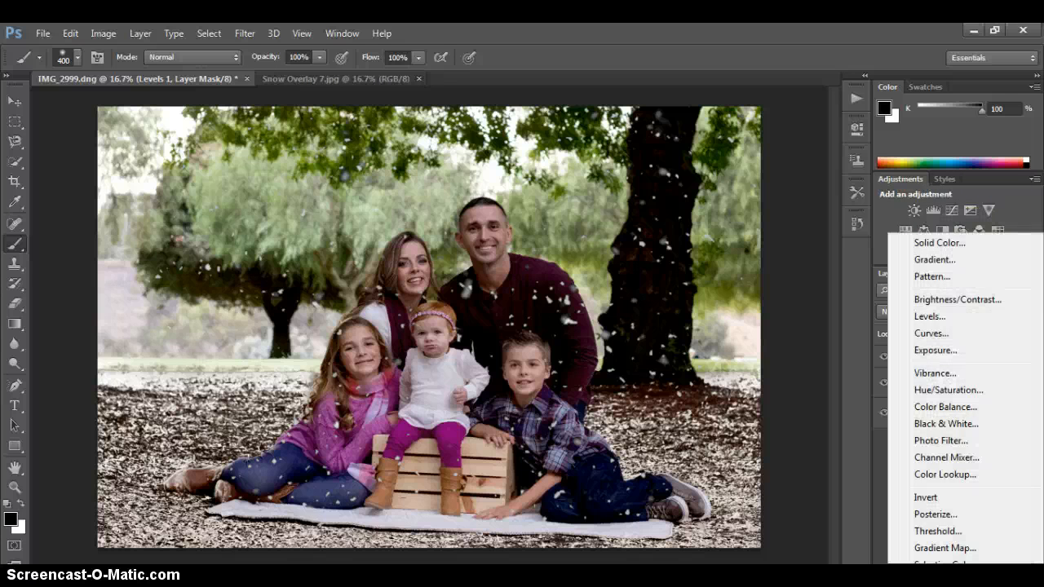
click(948, 259)
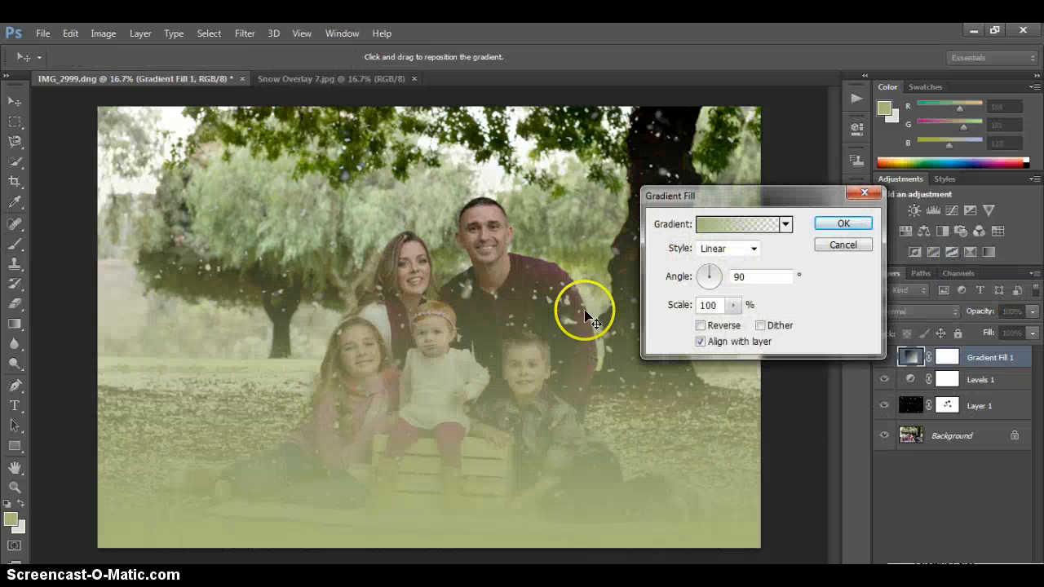
click(776, 222)
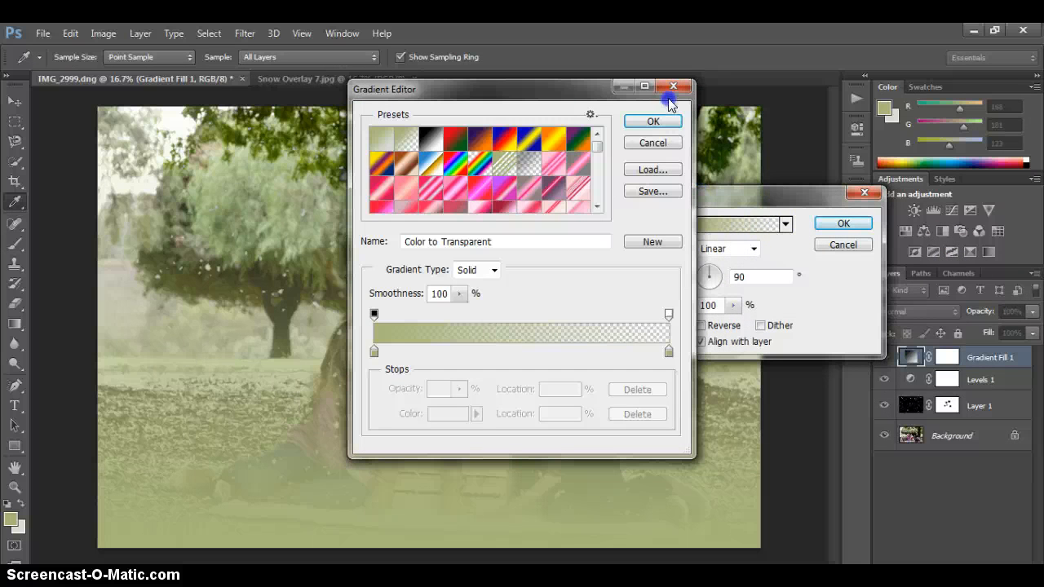
click(412, 143)
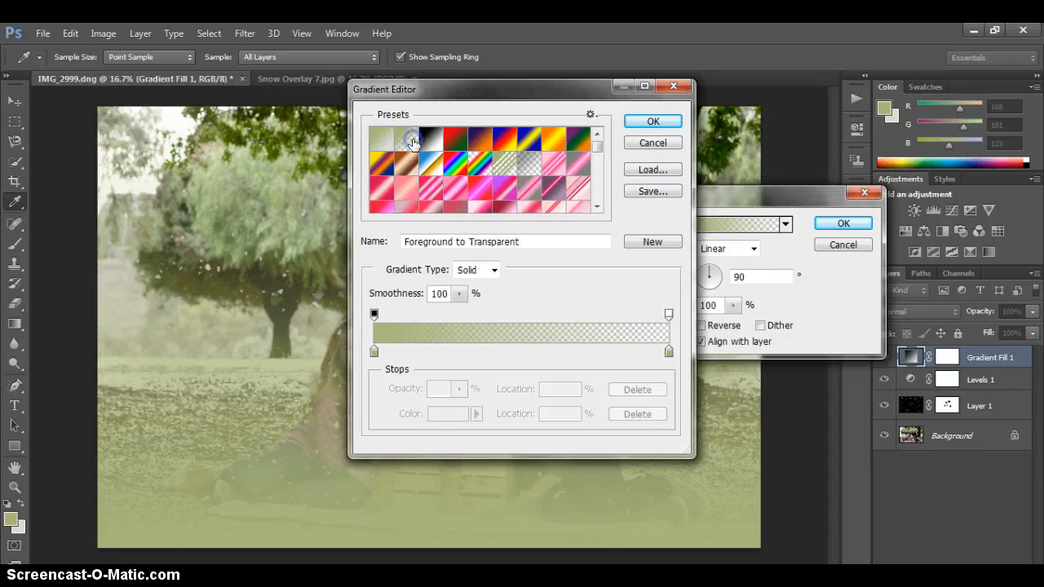
click(676, 128)
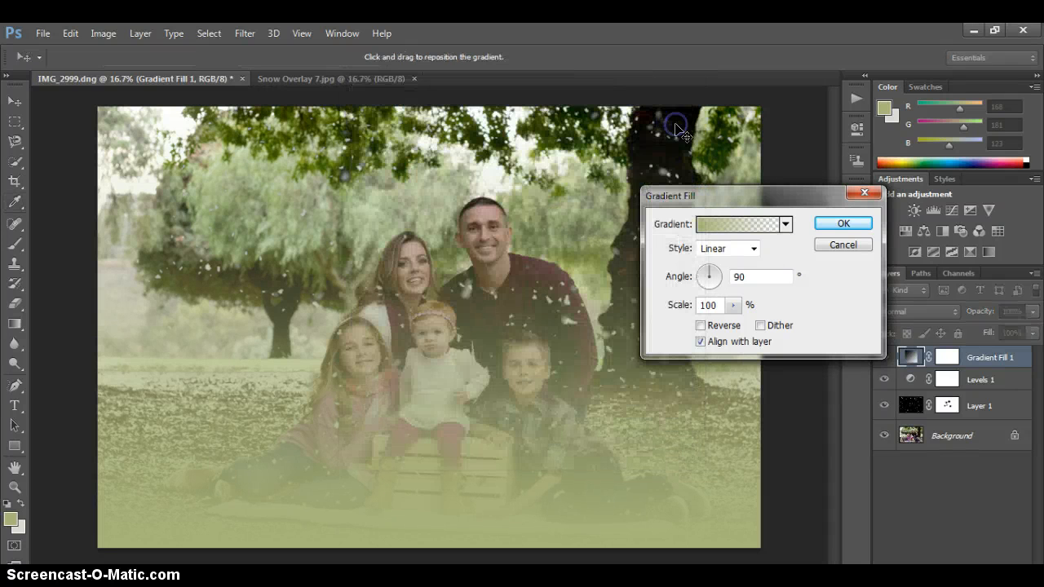
click(701, 330)
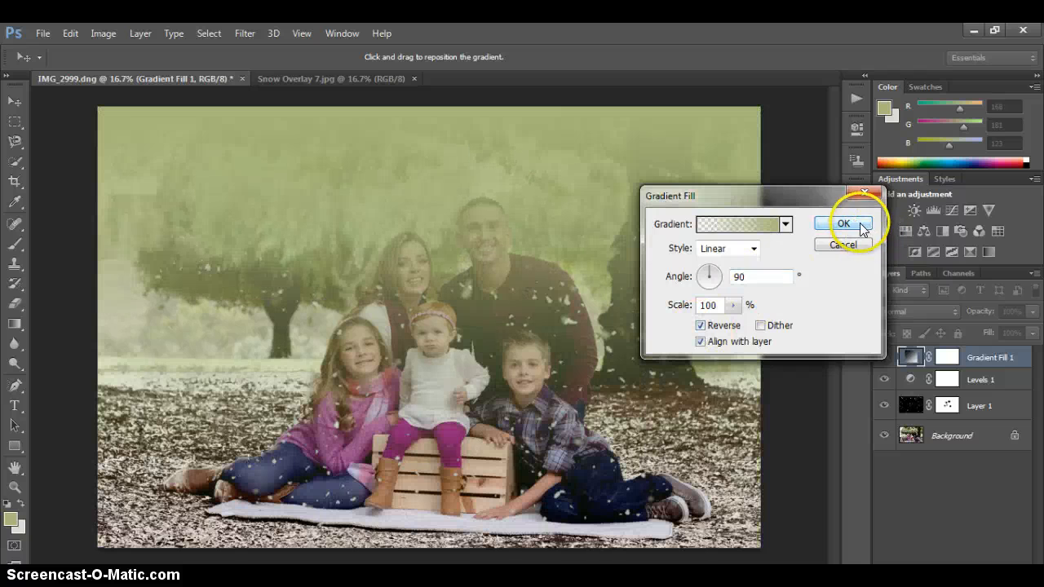
click(862, 229)
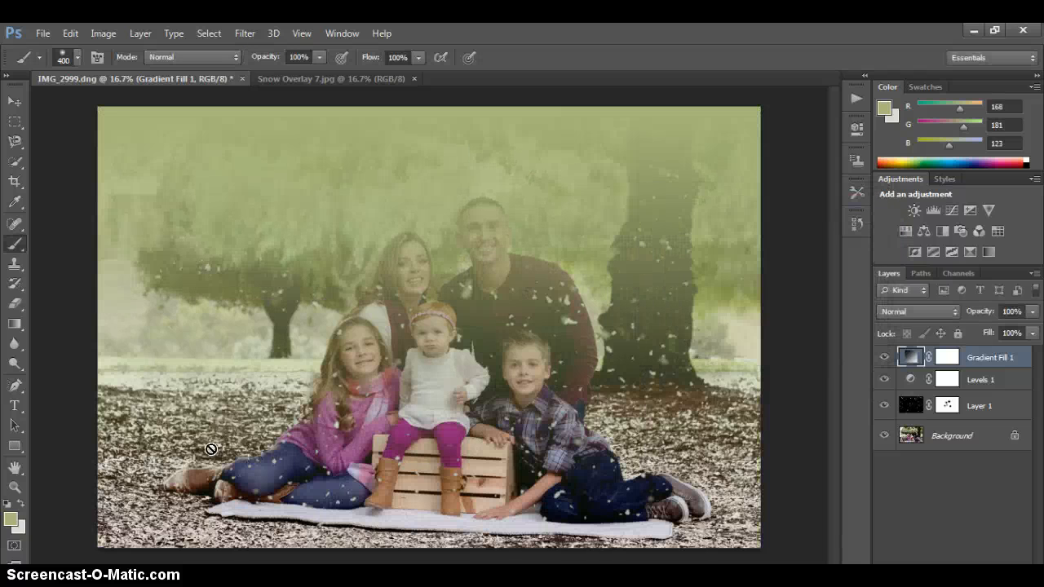
Step: Set the foreground color to light gray dddddd
click(9, 523)
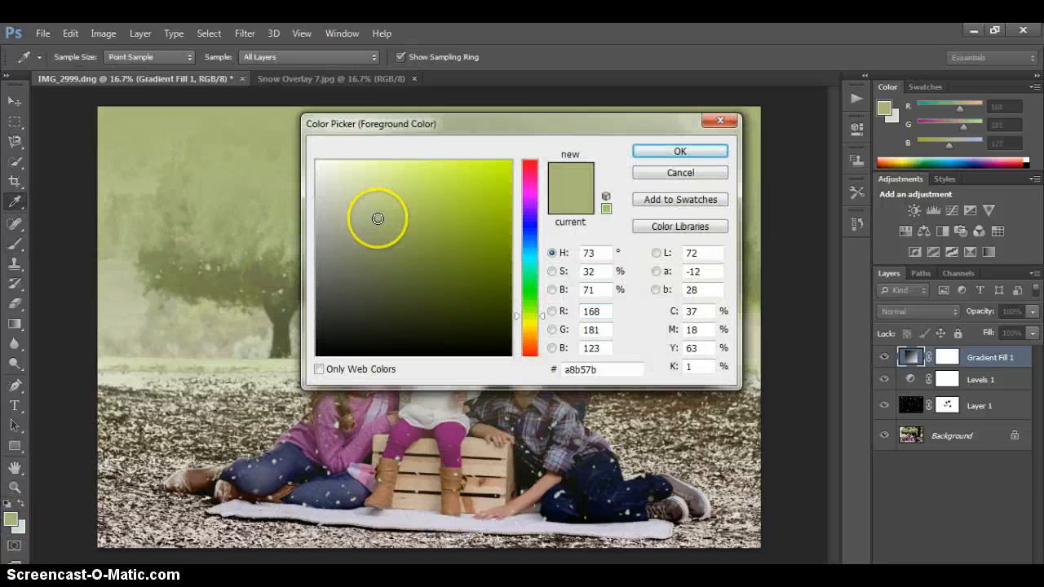
drag(377, 218, 315, 161)
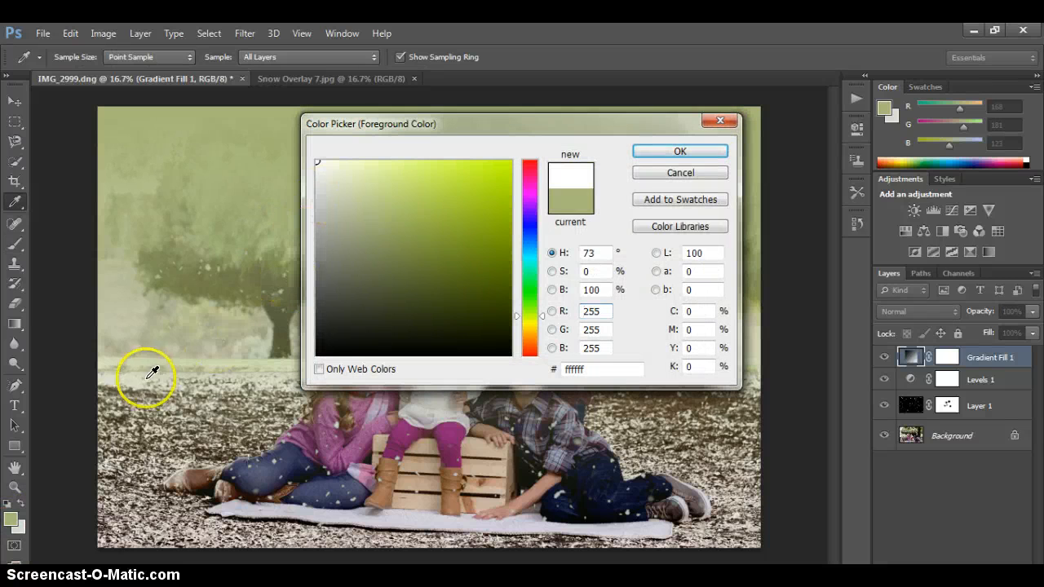
click(582, 204)
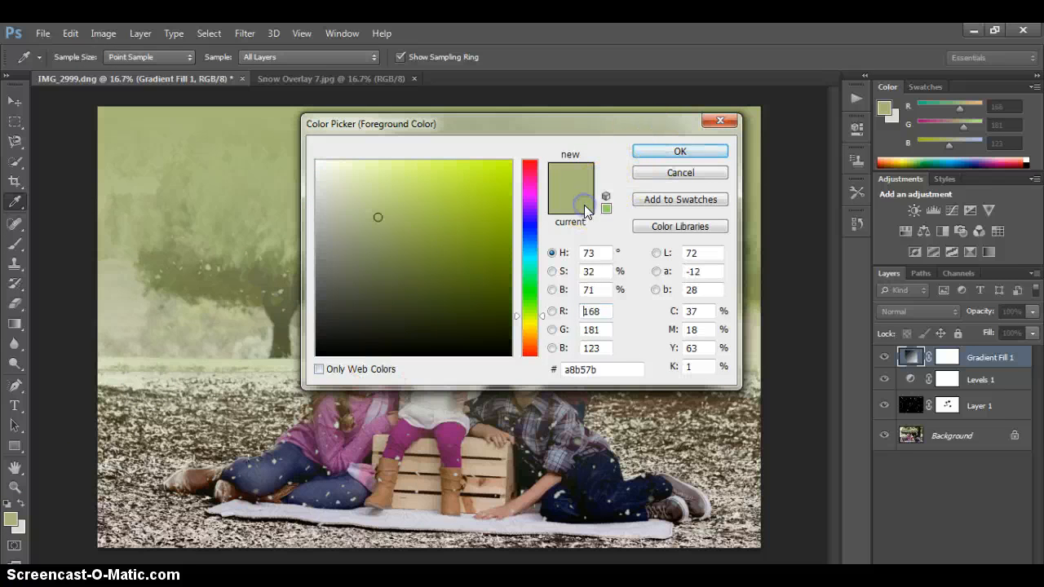
drag(377, 218, 318, 186)
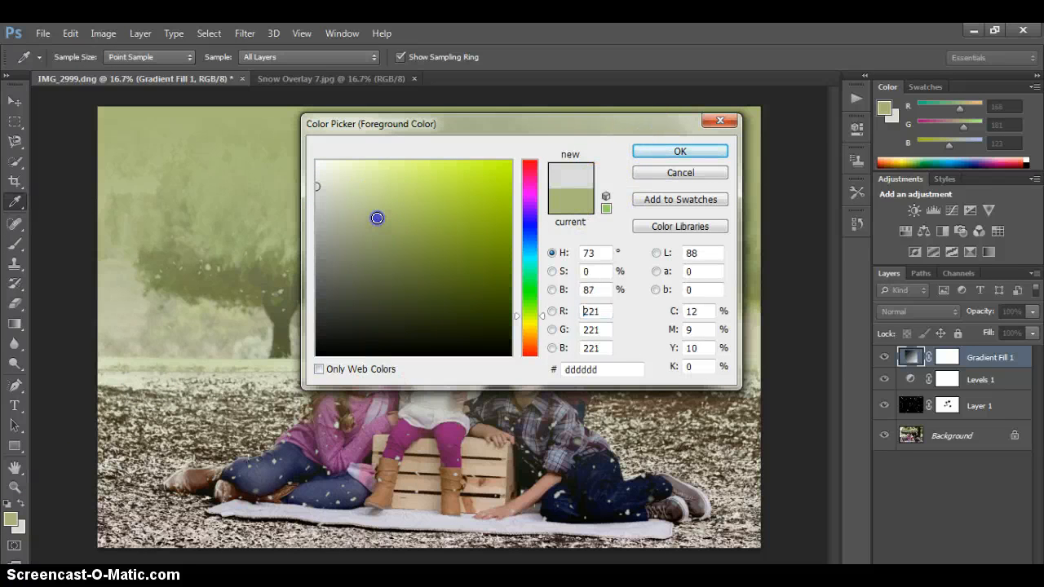
click(678, 154)
key(b)
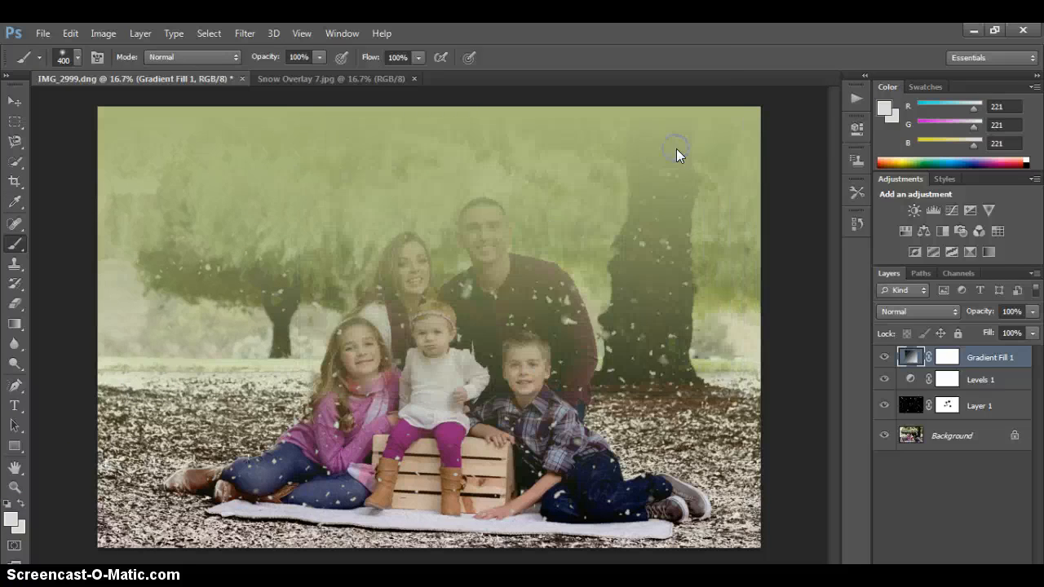
Step: Reapply the Foreground to Transparent preset to the Gradient Fill 1 layer so it uses the light gray foreground color
double_click(909, 356)
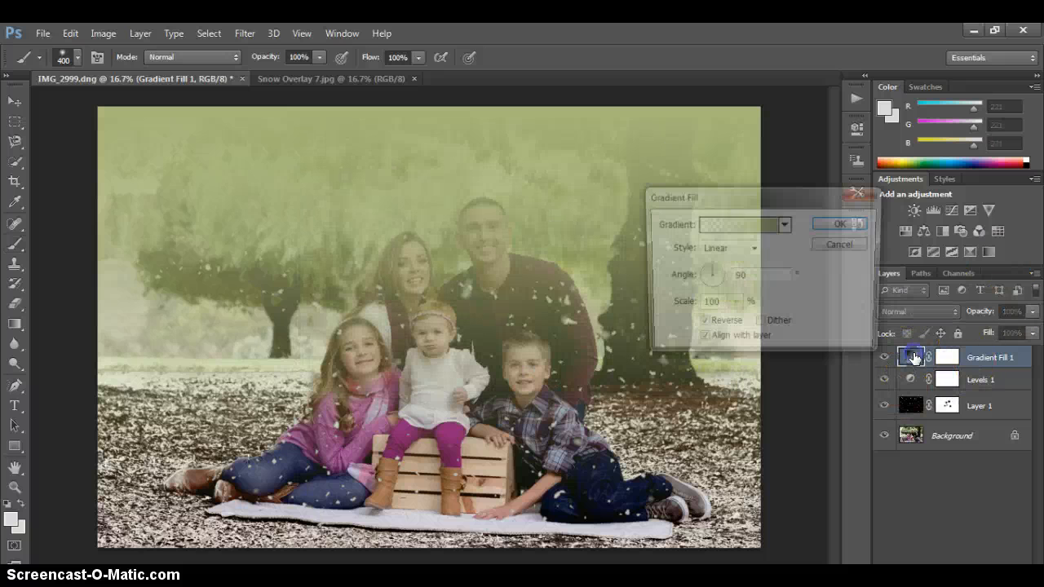
click(784, 223)
click(692, 255)
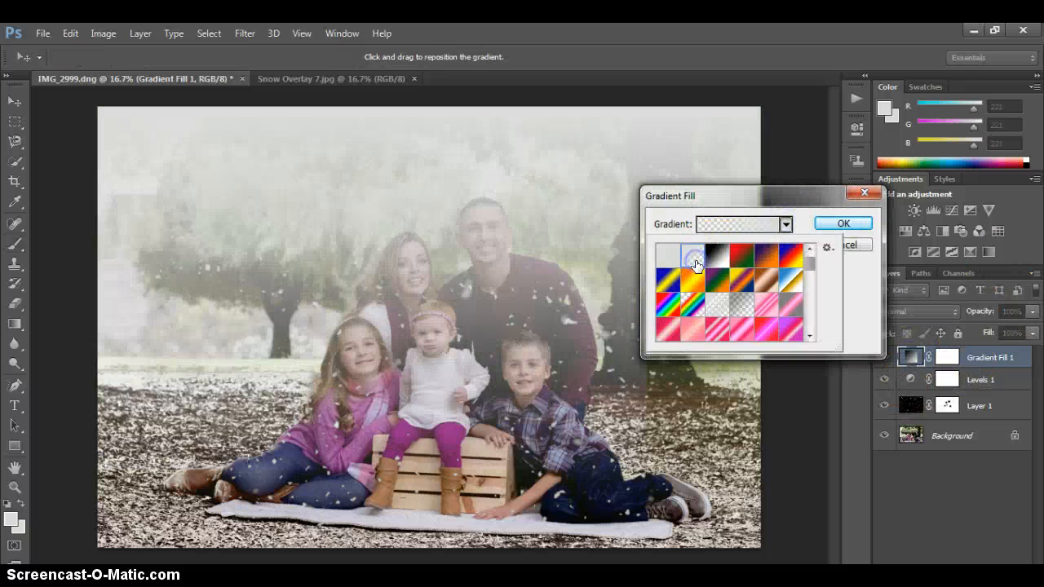
click(854, 226)
click(854, 226)
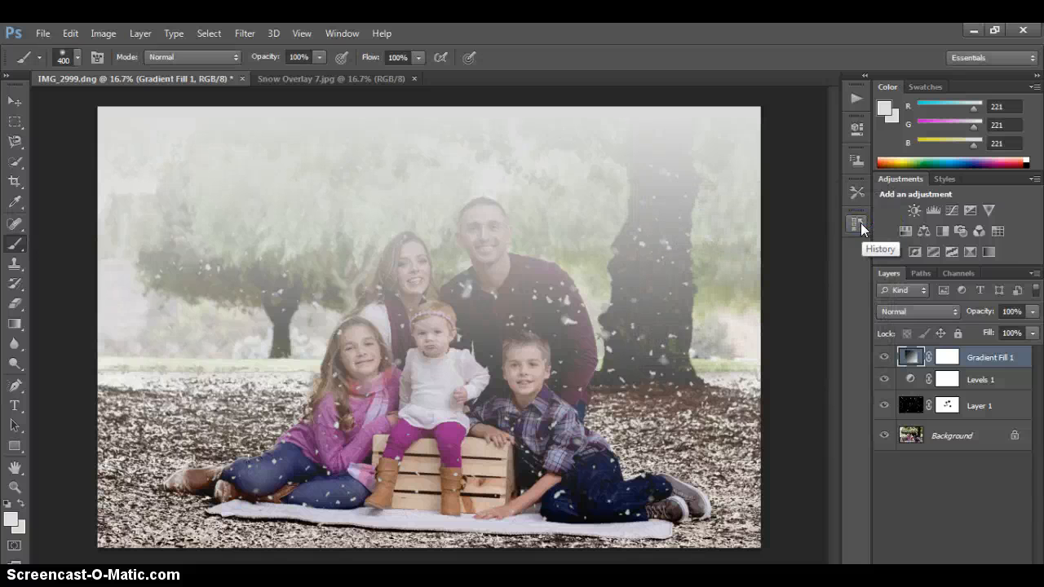
Step: Paint black on the Gradient Fill 1 mask with the size 400 brush to clear the haze from the middle of the family group
click(953, 358)
mouse_move(449, 356)
mouse_down()
mouse_move(424, 346)
mouse_move(390, 416)
mouse_move(361, 355)
mouse_move(346, 490)
mouse_move(403, 285)
mouse_up()
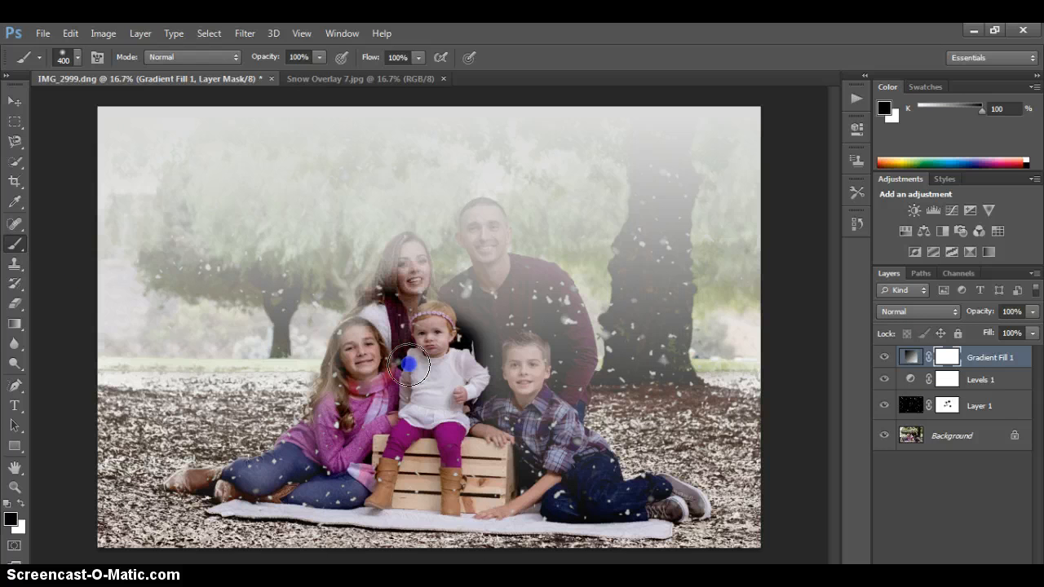
mouse_move(408, 367)
mouse_down()
mouse_move(536, 385)
mouse_move(530, 433)
mouse_move(538, 475)
mouse_move(559, 494)
mouse_move(574, 479)
mouse_move(523, 381)
mouse_move(558, 408)
mouse_move(565, 359)
mouse_move(573, 363)
mouse_move(565, 382)
mouse_move(568, 317)
mouse_move(479, 328)
mouse_move(463, 305)
mouse_move(500, 295)
mouse_up()
Step: Reduce the brush to size 200 and mask the haze off the parents' faces, hair and shoulders and the remaining family areas
key(bracketleft)
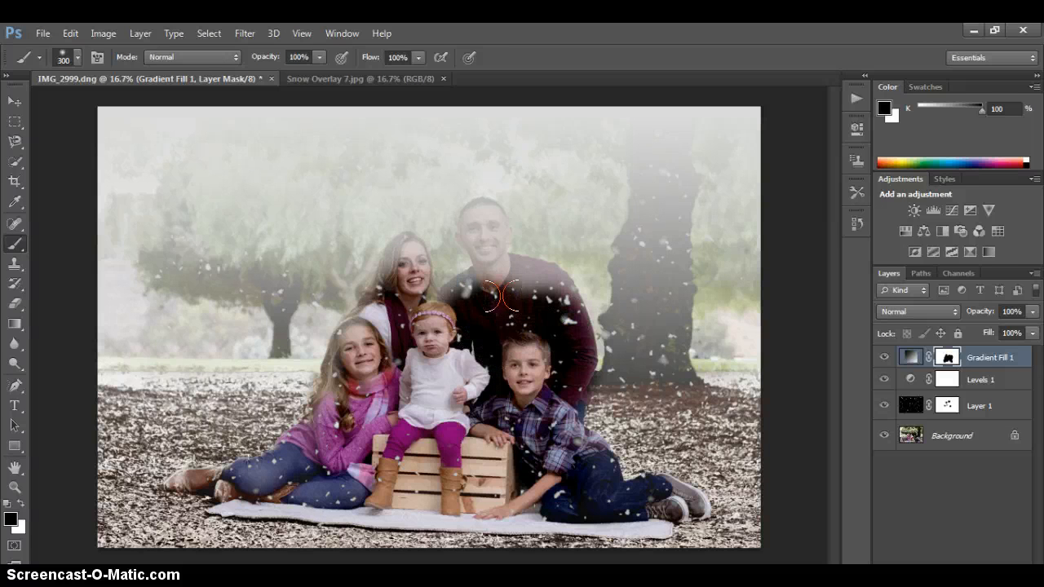
key(bracketleft)
mouse_move(494, 226)
mouse_down()
mouse_move(514, 268)
mouse_move(567, 308)
mouse_move(511, 268)
mouse_move(546, 274)
mouse_move(578, 310)
mouse_move(465, 272)
mouse_move(449, 300)
mouse_move(412, 304)
mouse_move(413, 257)
mouse_move(336, 348)
mouse_move(338, 418)
mouse_move(323, 423)
mouse_move(338, 402)
mouse_move(272, 464)
mouse_move(313, 473)
mouse_move(252, 476)
mouse_move(241, 487)
mouse_move(239, 475)
mouse_move(342, 490)
mouse_up()
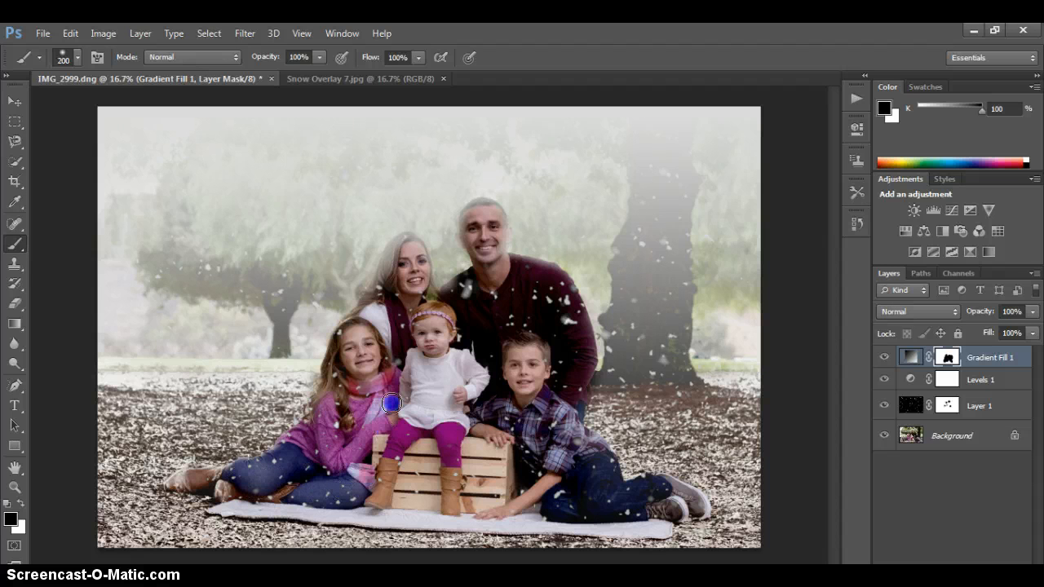
mouse_move(413, 259)
mouse_down()
mouse_move(409, 243)
mouse_move(357, 326)
mouse_move(399, 257)
mouse_up()
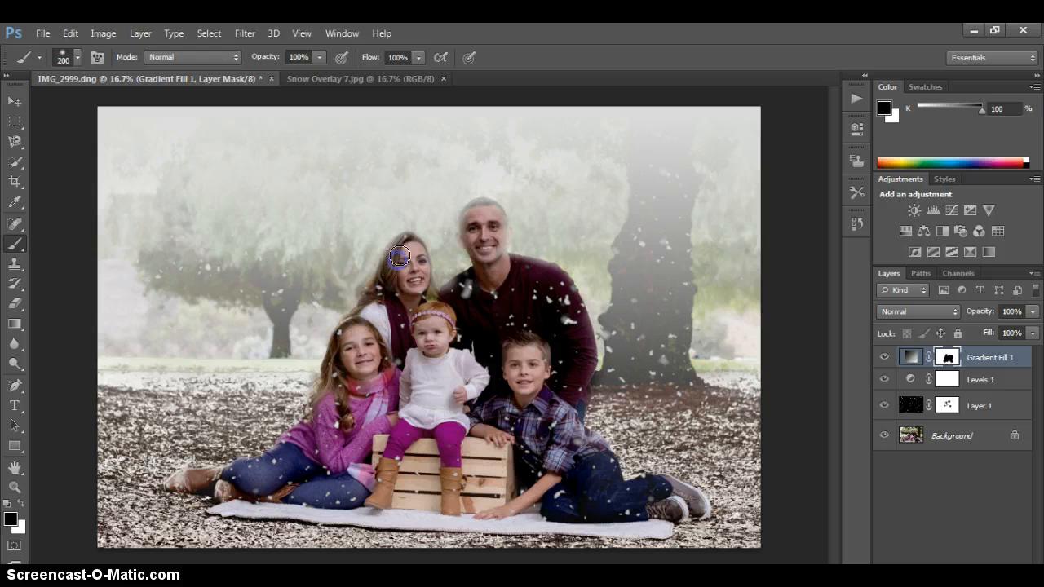
drag(476, 218, 495, 260)
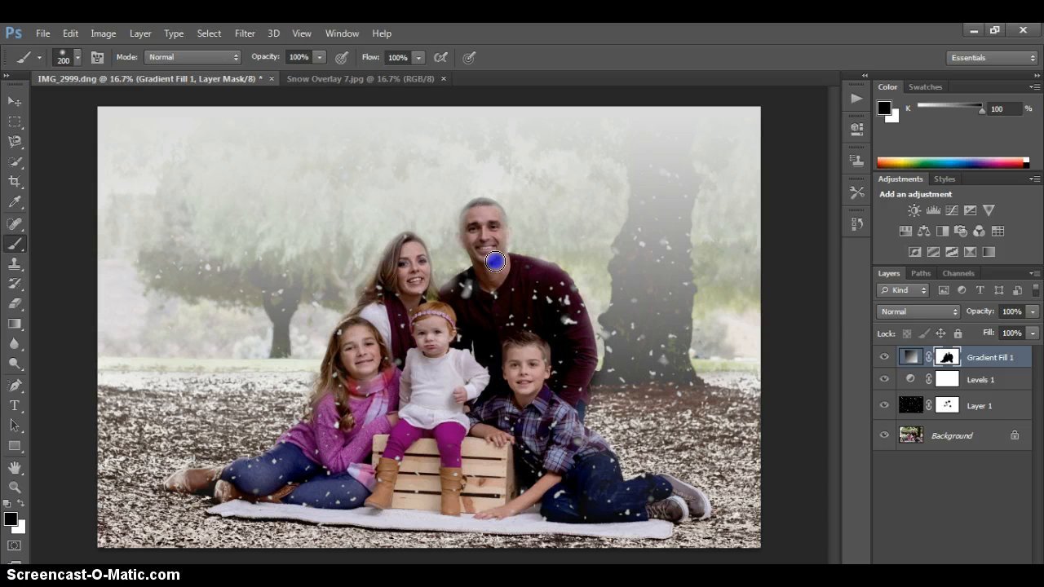
click(474, 278)
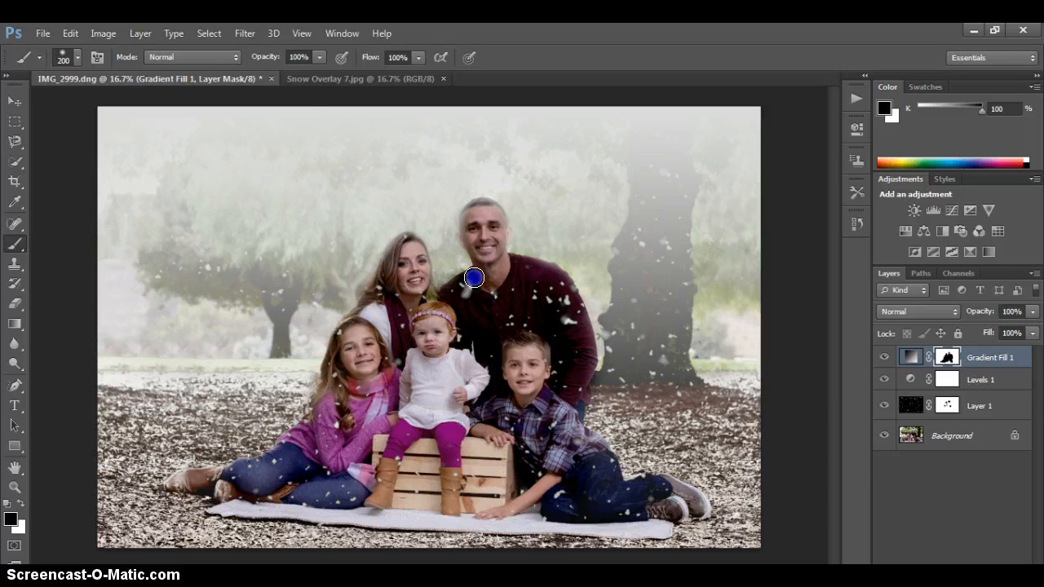
drag(474, 278, 506, 190)
click(487, 210)
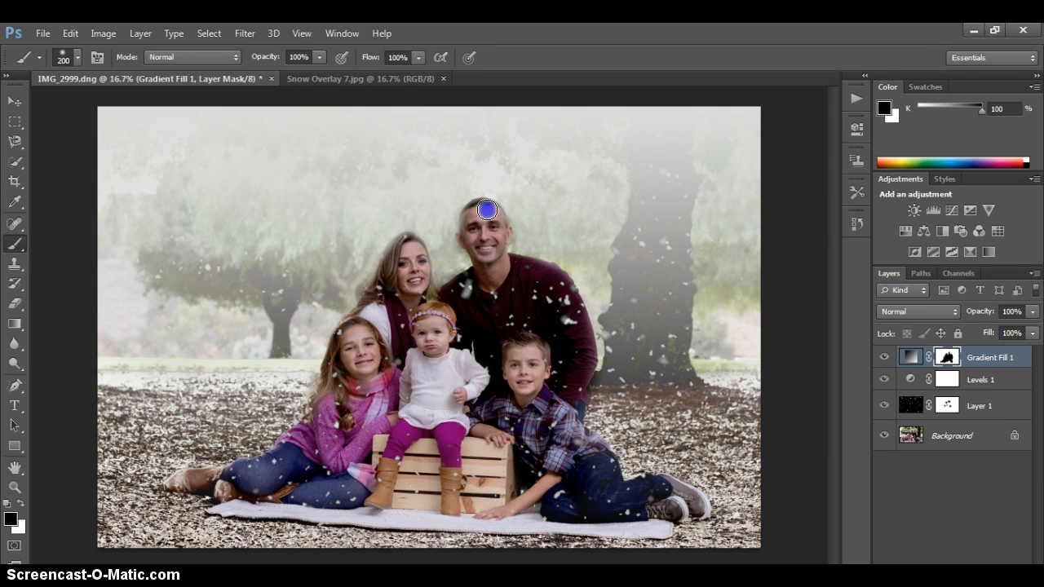
Step: Lower the Gradient Fill 1 layer's opacity to 41% and compare the photo with the layer hidden and shown
click(1032, 312)
drag(1033, 329, 986, 327)
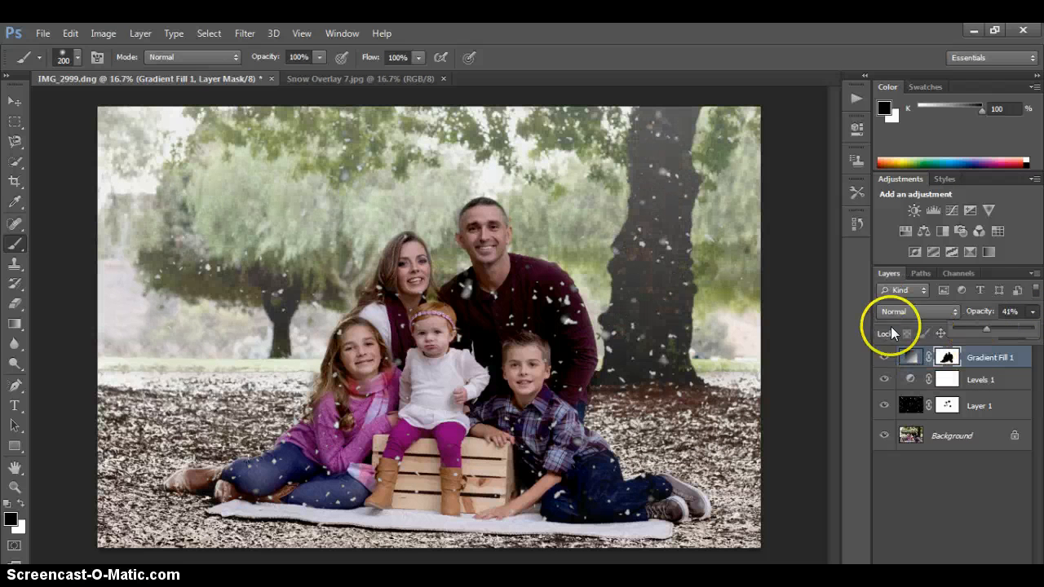
click(885, 358)
click(884, 359)
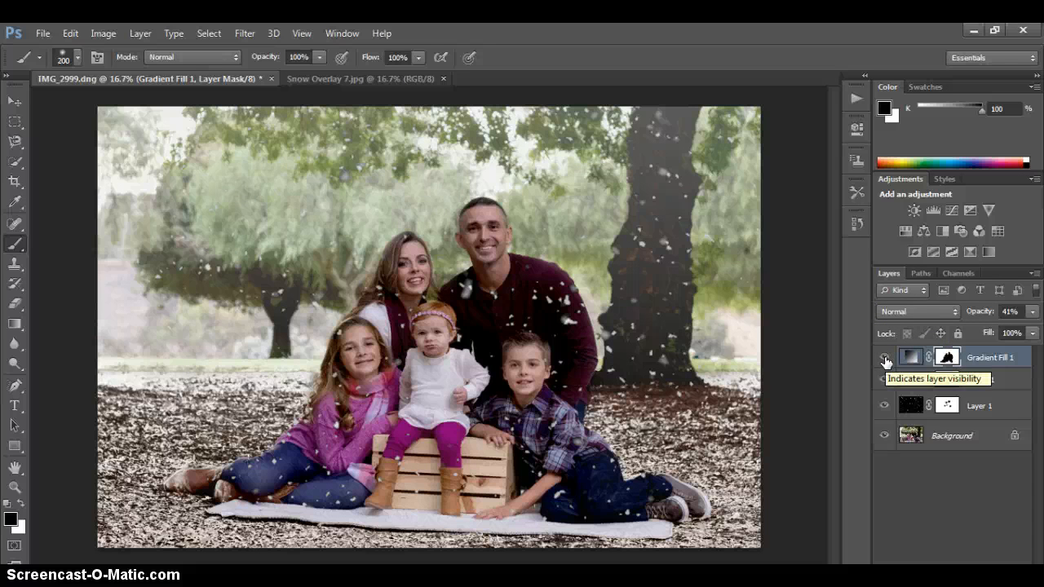
Step: Add a Photo Filter adjustment layer with Cooling Filter (80) at 10% density
click(964, 230)
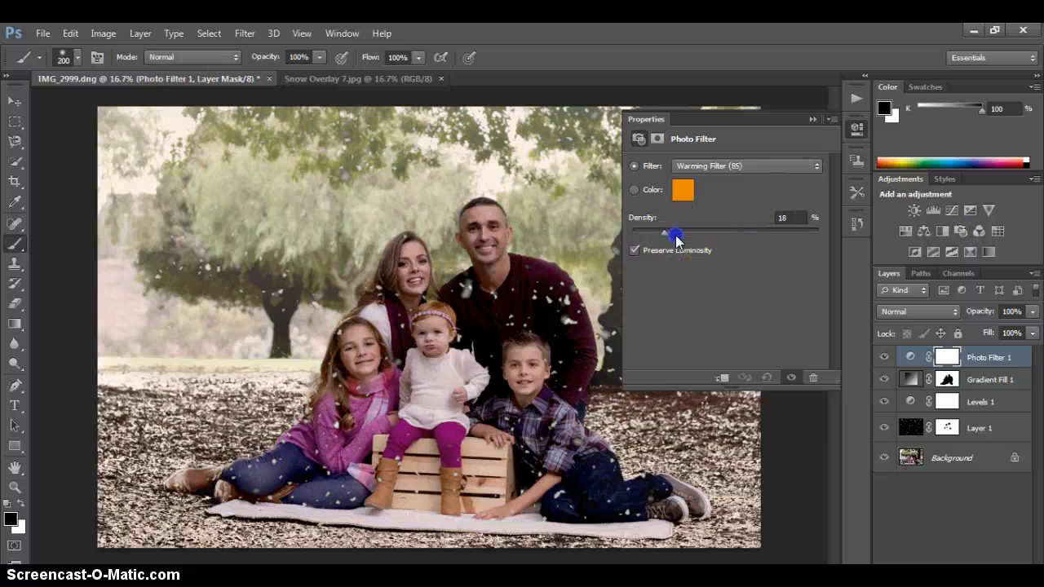
drag(663, 231, 639, 234)
click(743, 165)
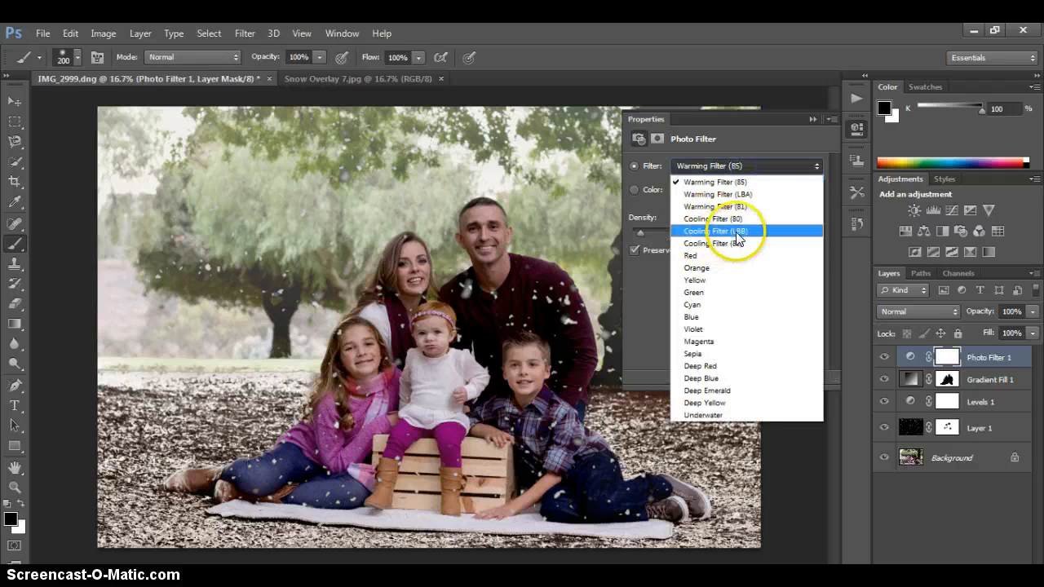
click(755, 218)
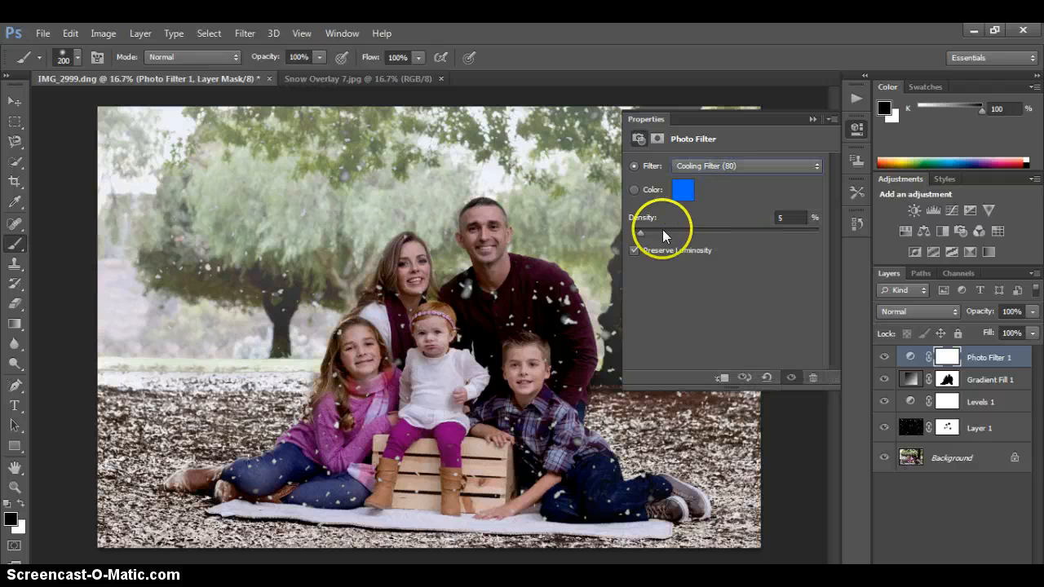
drag(642, 235, 642, 235)
click(857, 132)
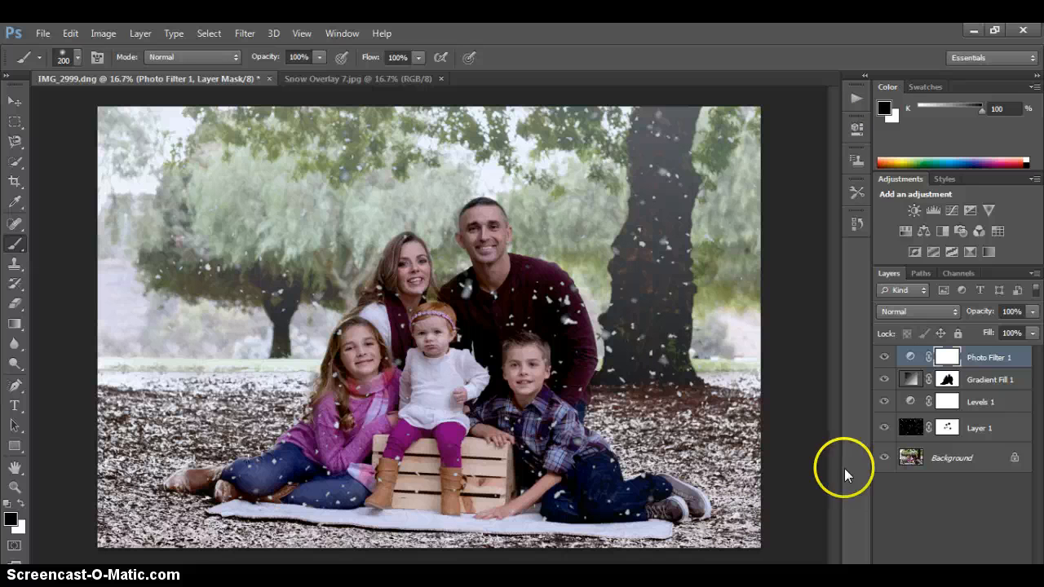
Step: Change the Photo Filter 1 layer's filter to Warming Filter (85)
click(908, 358)
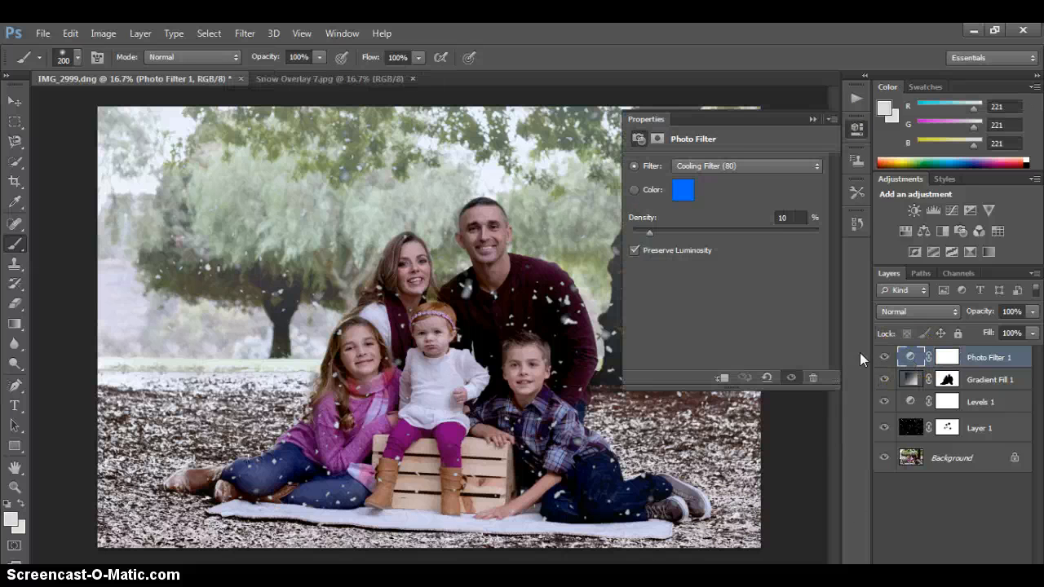
click(763, 169)
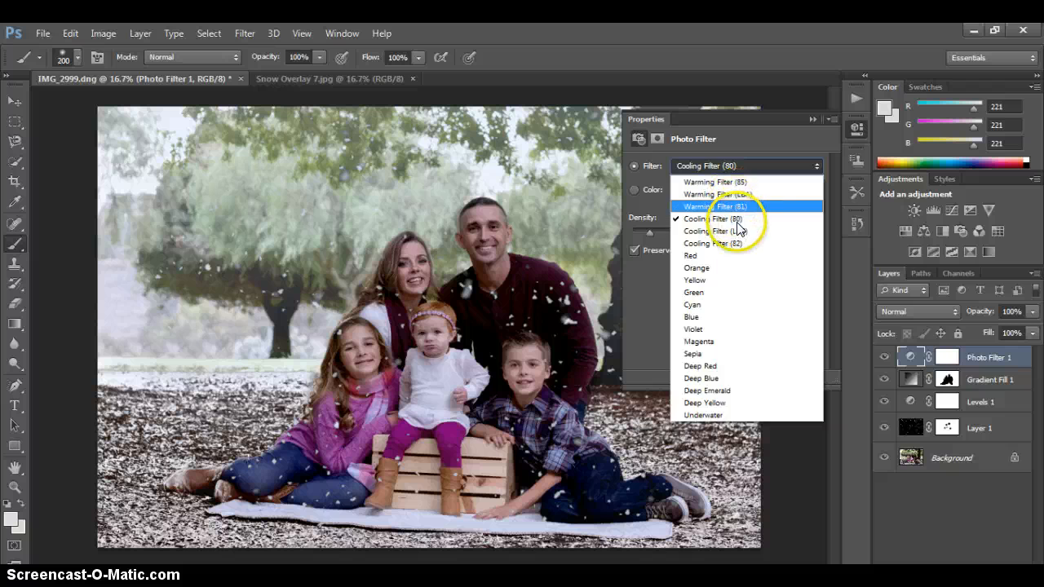
click(748, 182)
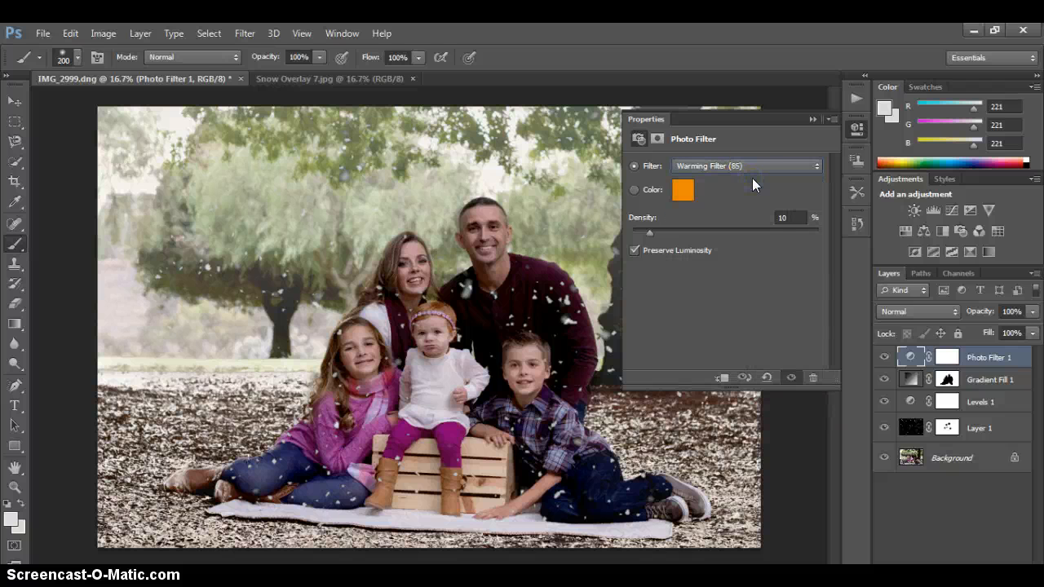
click(852, 141)
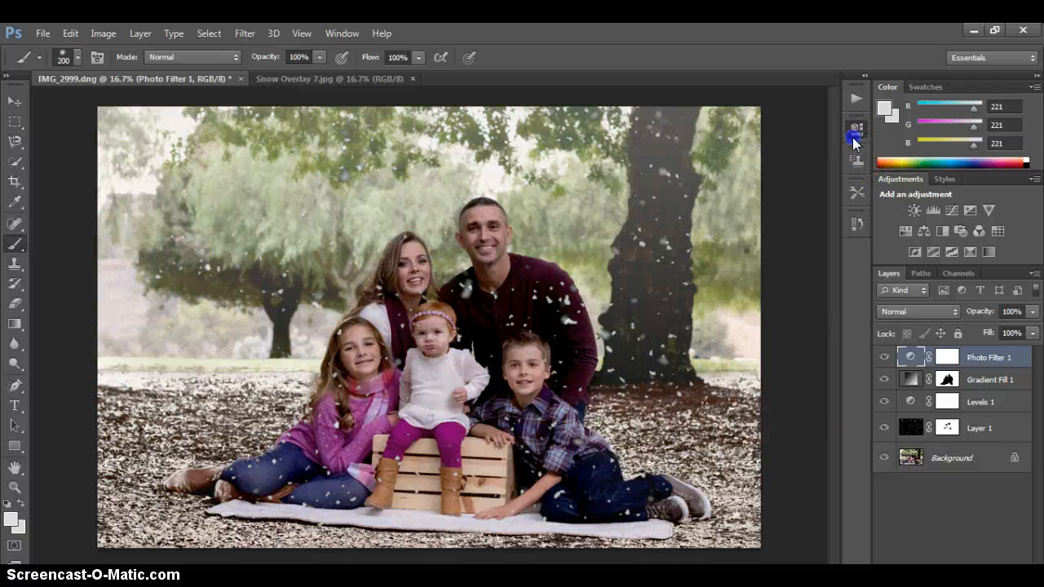
Step: Compare the photo with the Photo Filter 1 layer and the Gradient Fill 1 layer each hidden and shown
click(882, 362)
click(882, 362)
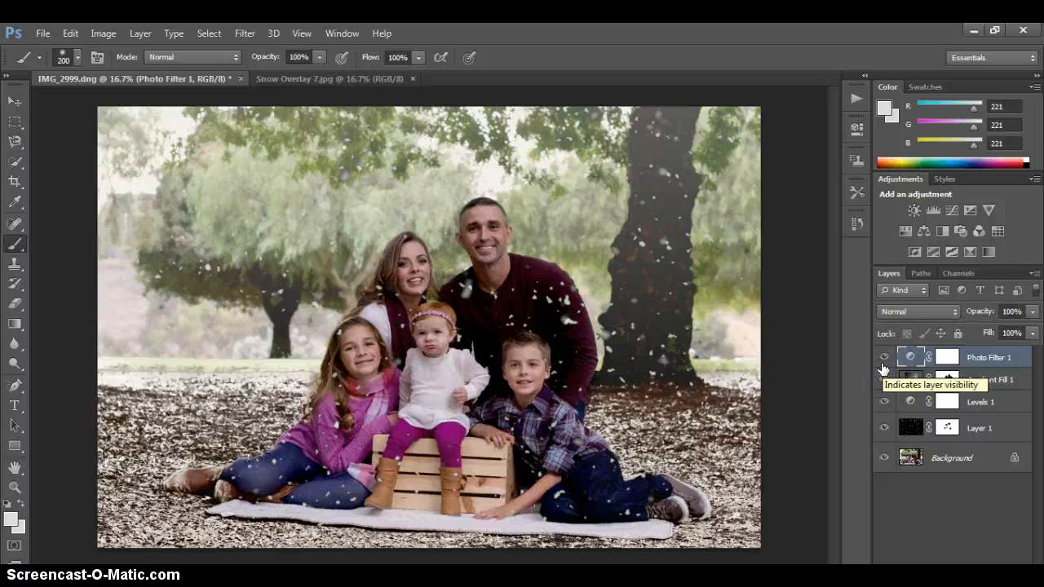
click(883, 379)
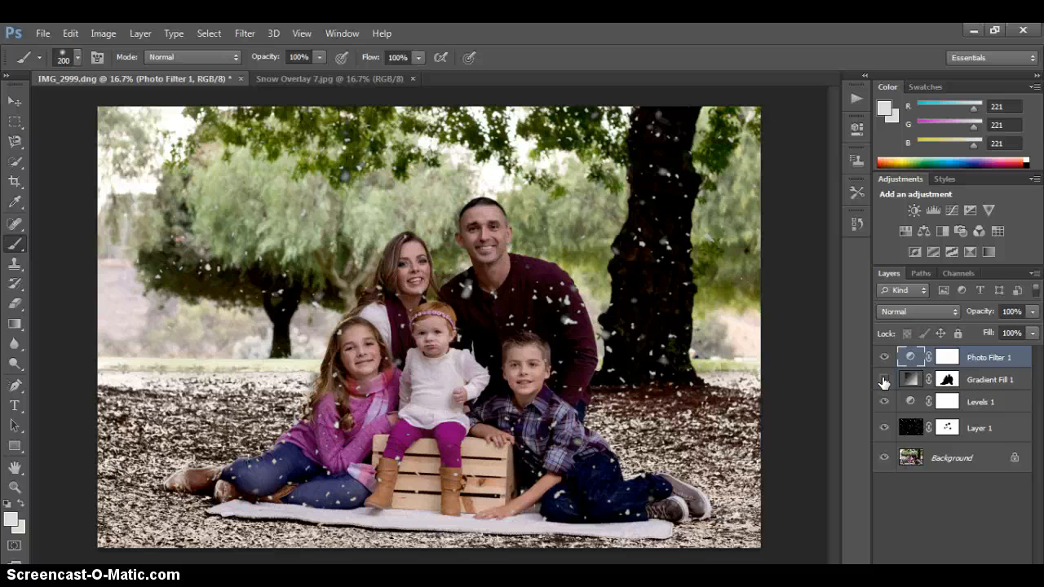
click(883, 379)
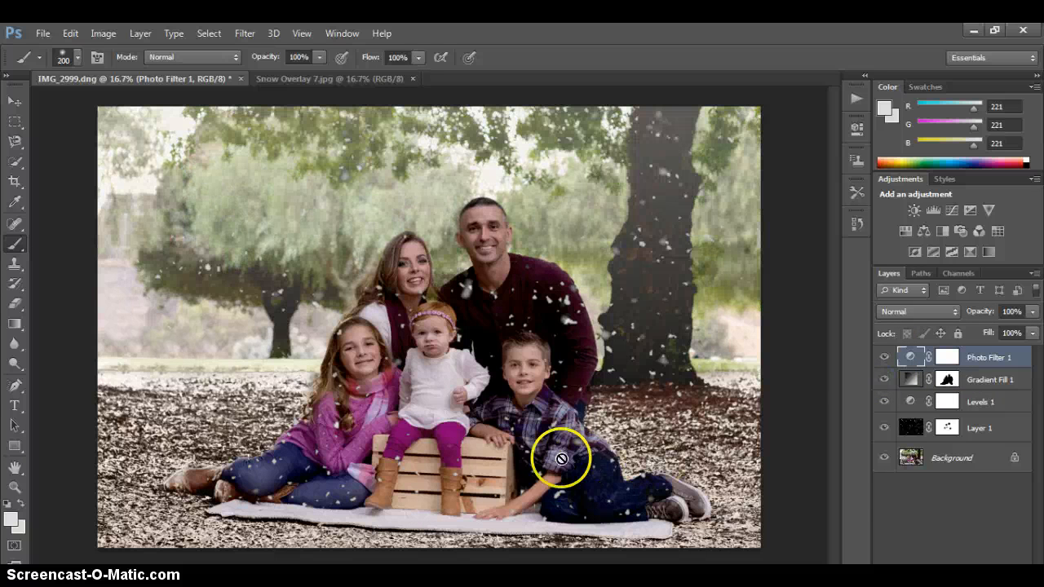
Step: Mask the remaining haze off the boy's plaid shirt on the Gradient Fill 1 layer mask
click(946, 379)
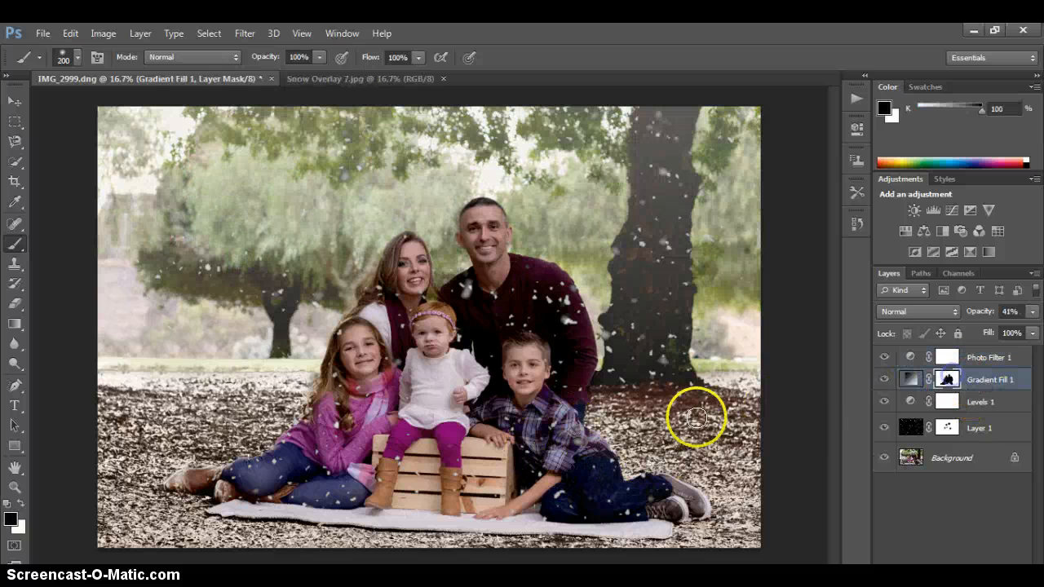
click(570, 439)
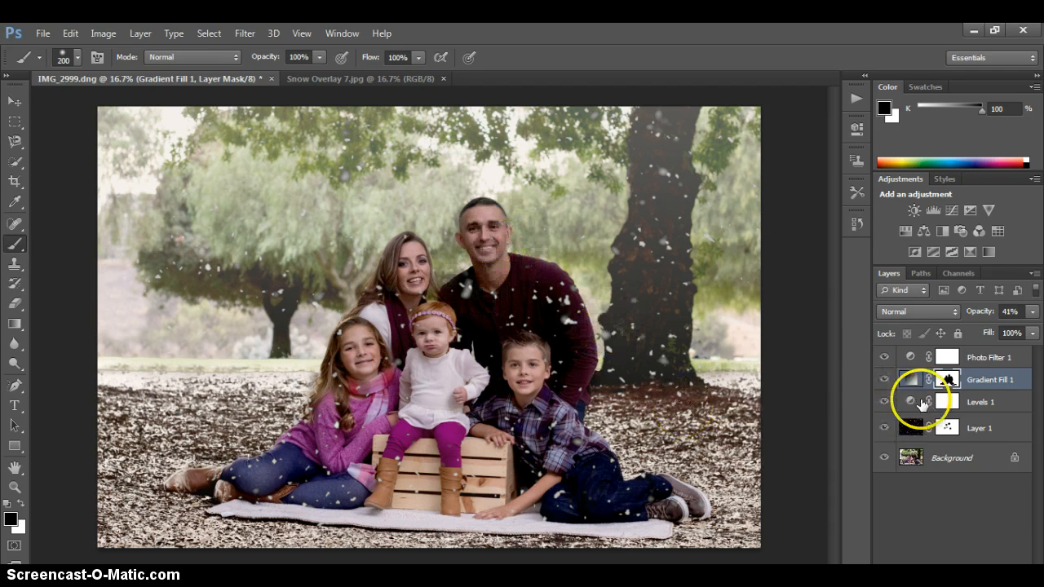
Step: Readjust the Levels 1 layer, setting the black input level to 32 and the midtones to 1.49
double_click(909, 400)
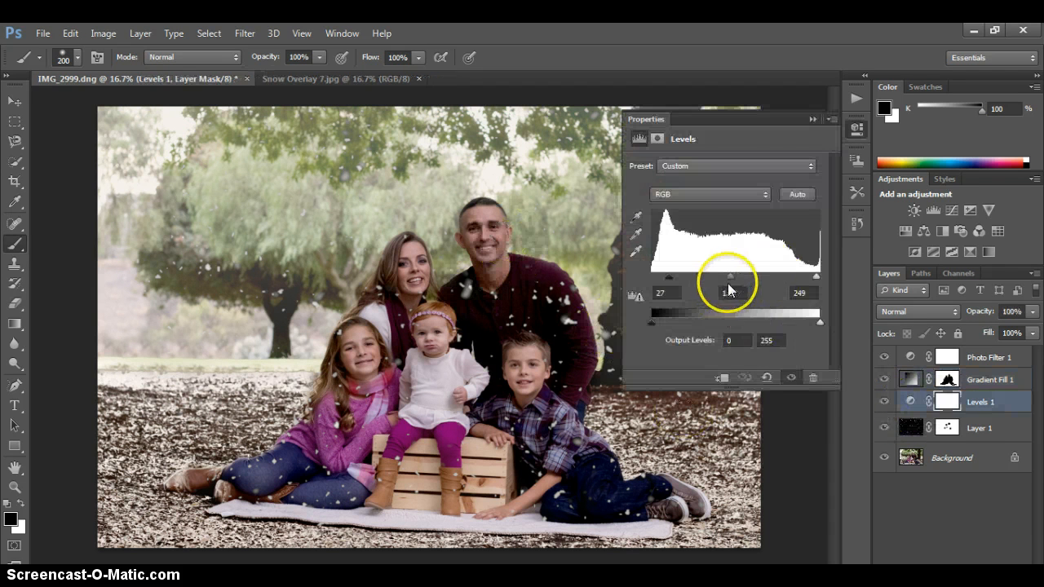
click(725, 284)
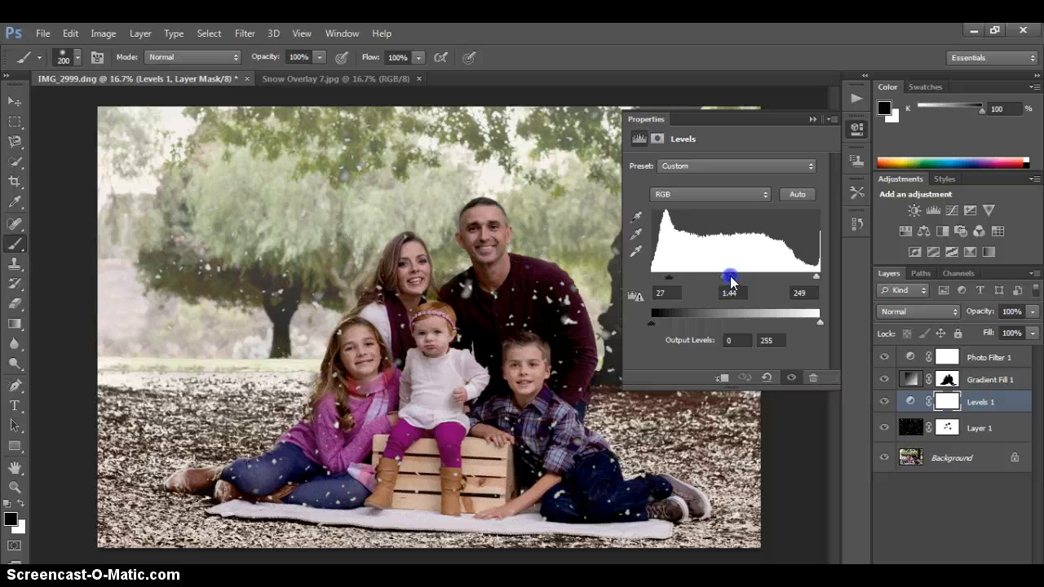
mouse_move(731, 282)
mouse_down()
mouse_move(671, 283)
mouse_move(719, 274)
mouse_up()
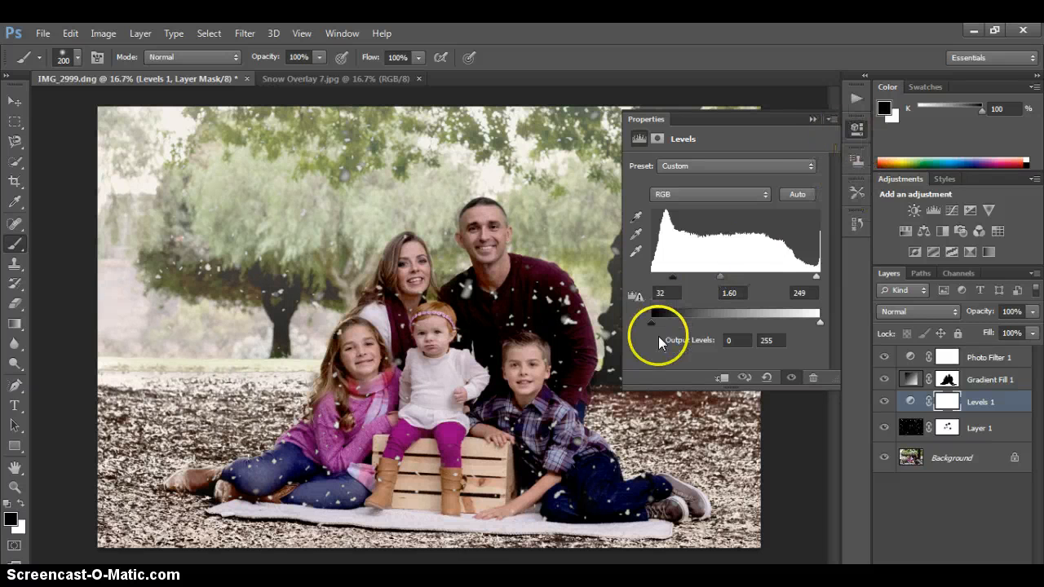
drag(723, 275, 724, 276)
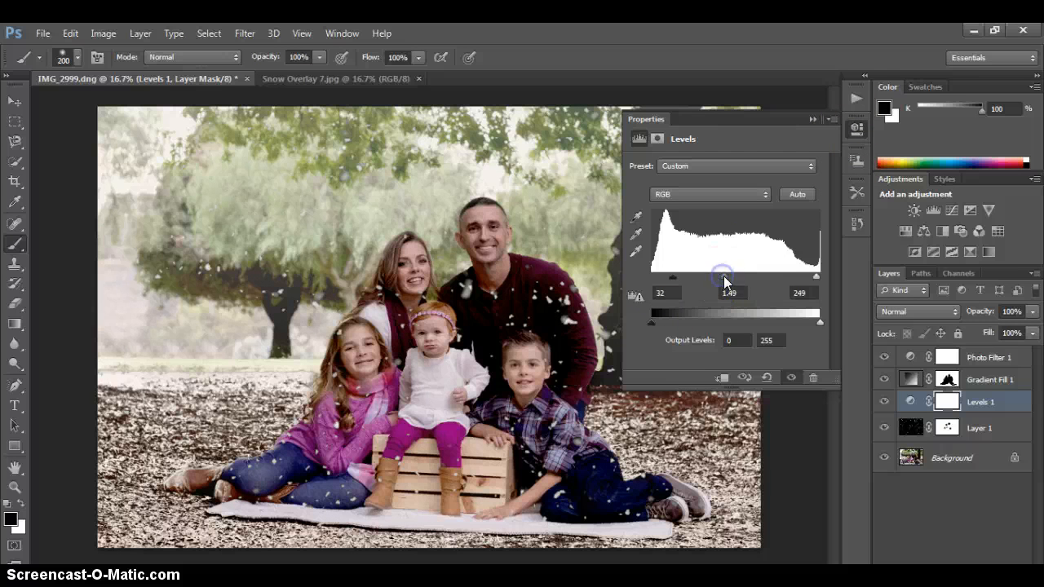
click(855, 128)
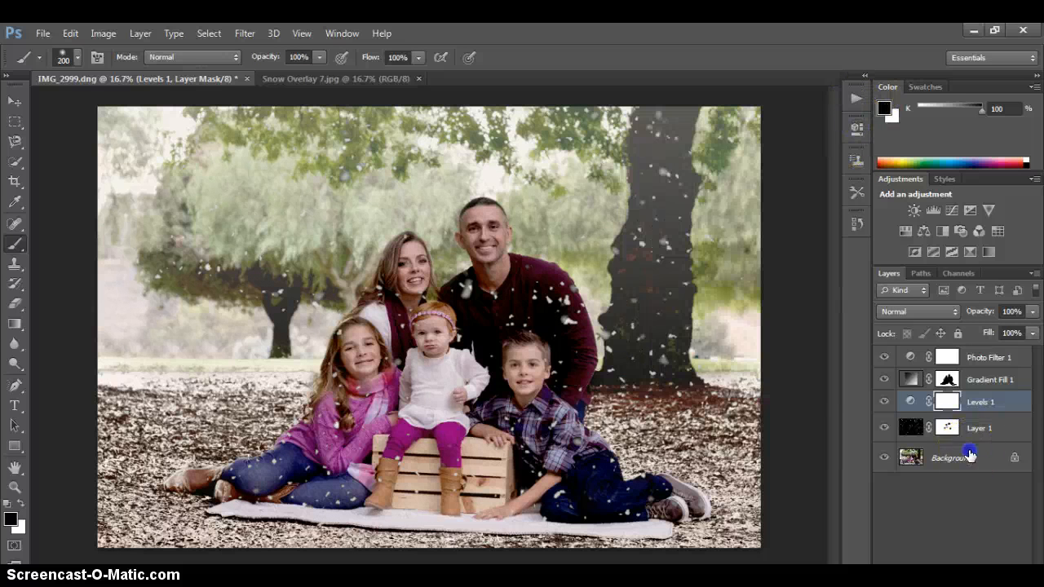
Step: Duplicate the Background layer and lighten the father's face on the copy with the Dodge tool
click(968, 455)
key(ctrl+j)
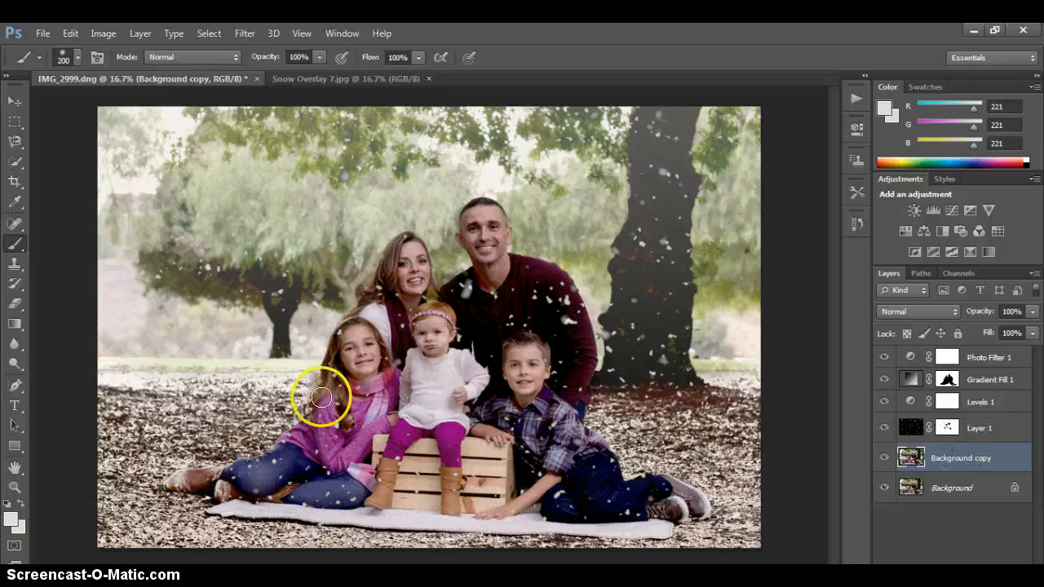
click(15, 362)
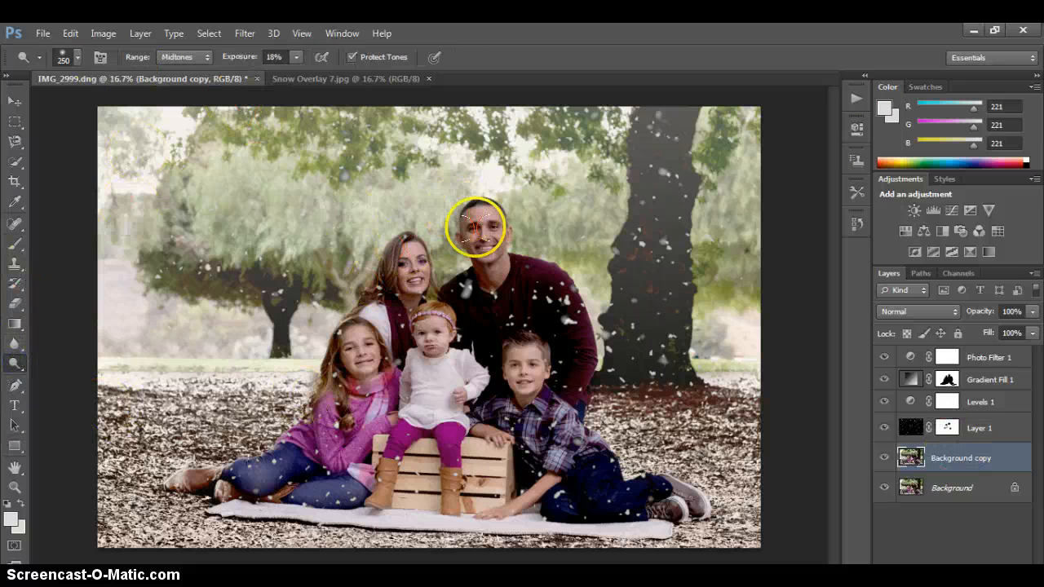
drag(478, 226, 482, 228)
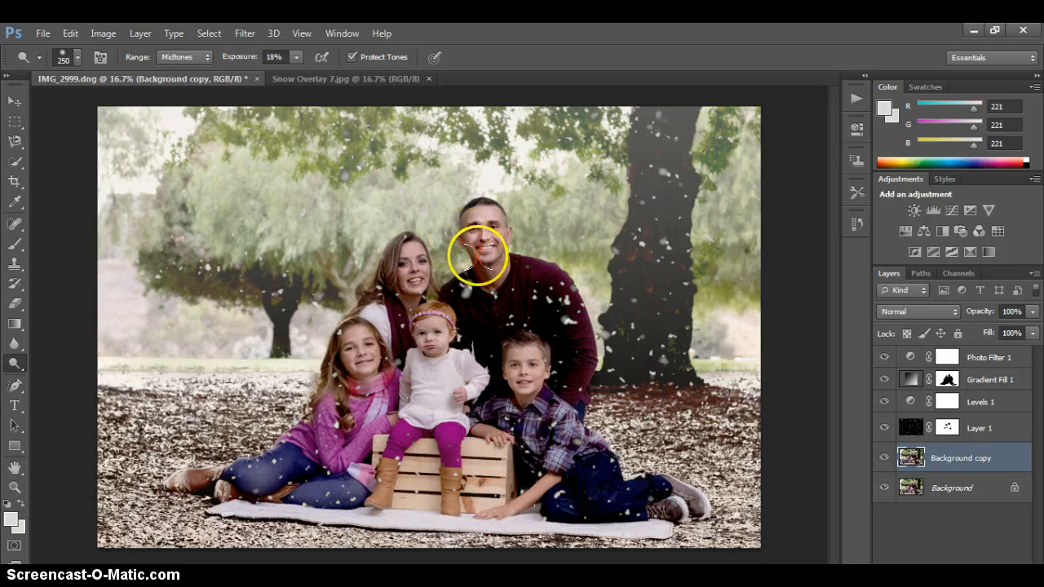
click(477, 256)
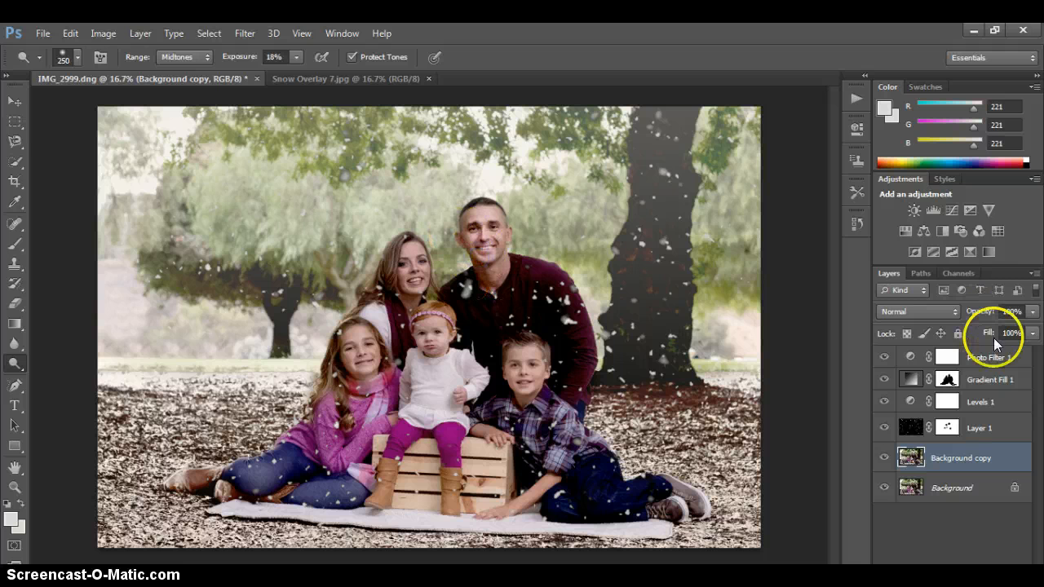